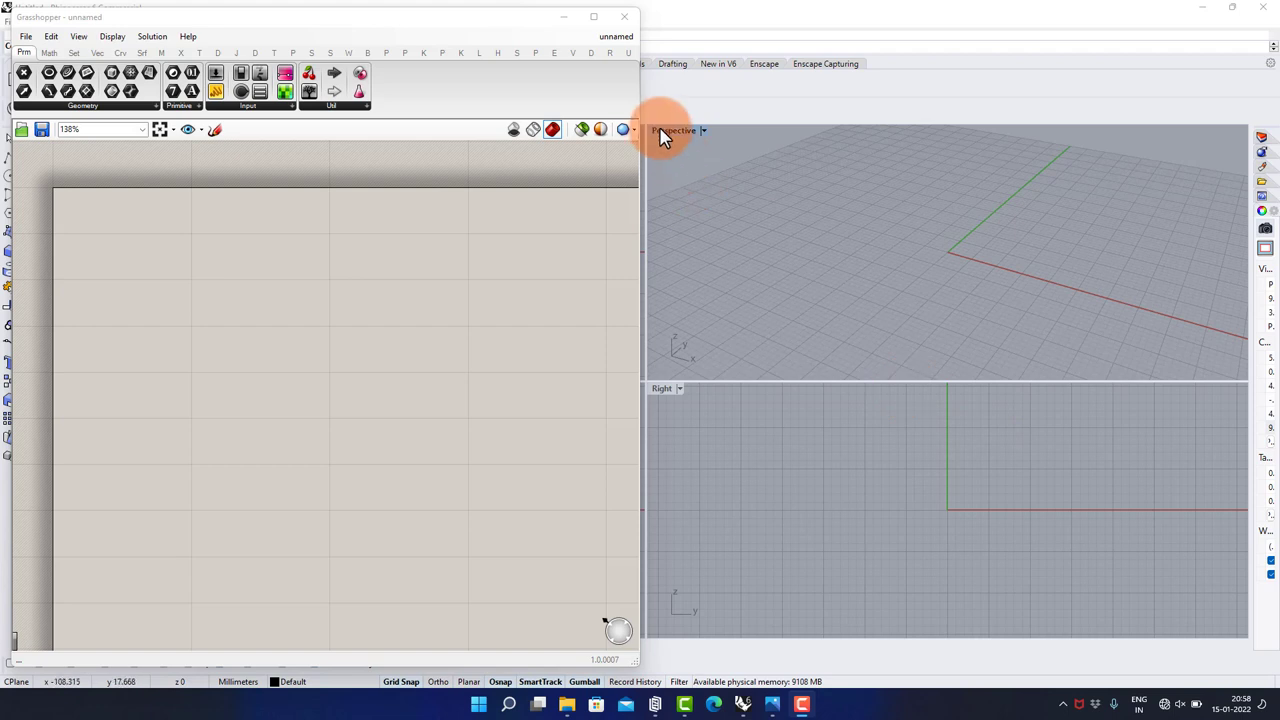
# - Maximize the Perspective viewport and add a Sphere component to the Grasshopper canvas
pyautogui.doubleClick(660, 131)
pyautogui.keyDown('shift'); pyautogui.moveTo(743, 343); pyautogui.dragTo(886, 332, button='right'); pyautogui.keyUp('shift')
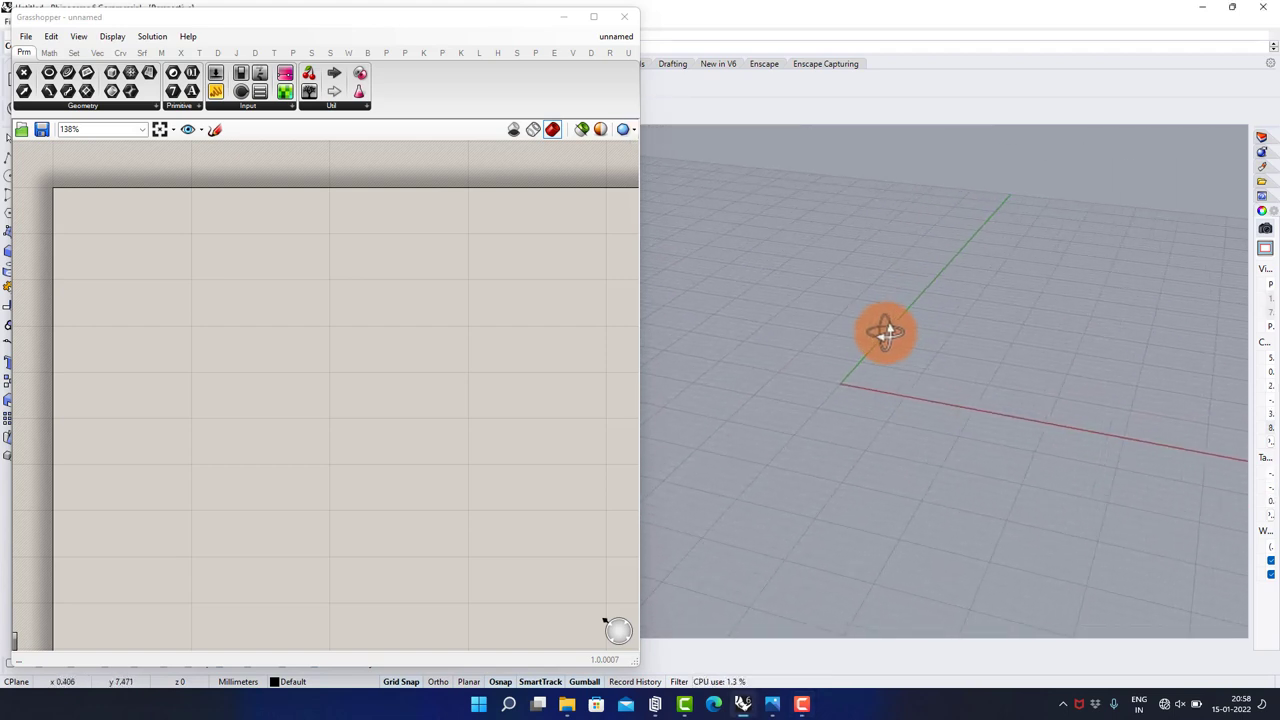
pyautogui.moveTo(270, 275); pyautogui.dragTo(294, 289, button='right')
pyautogui.scroll(1, 226, 283)
pyautogui.doubleClick(226, 283)
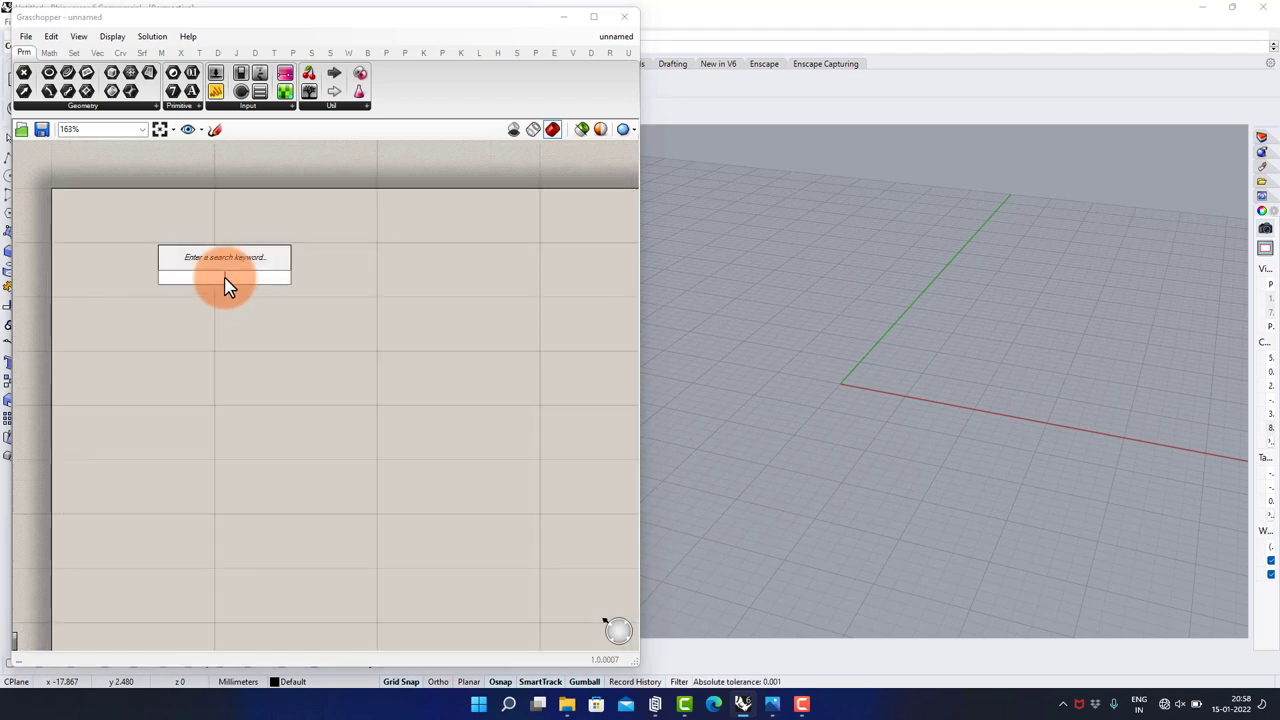
pyautogui.write('sphere')
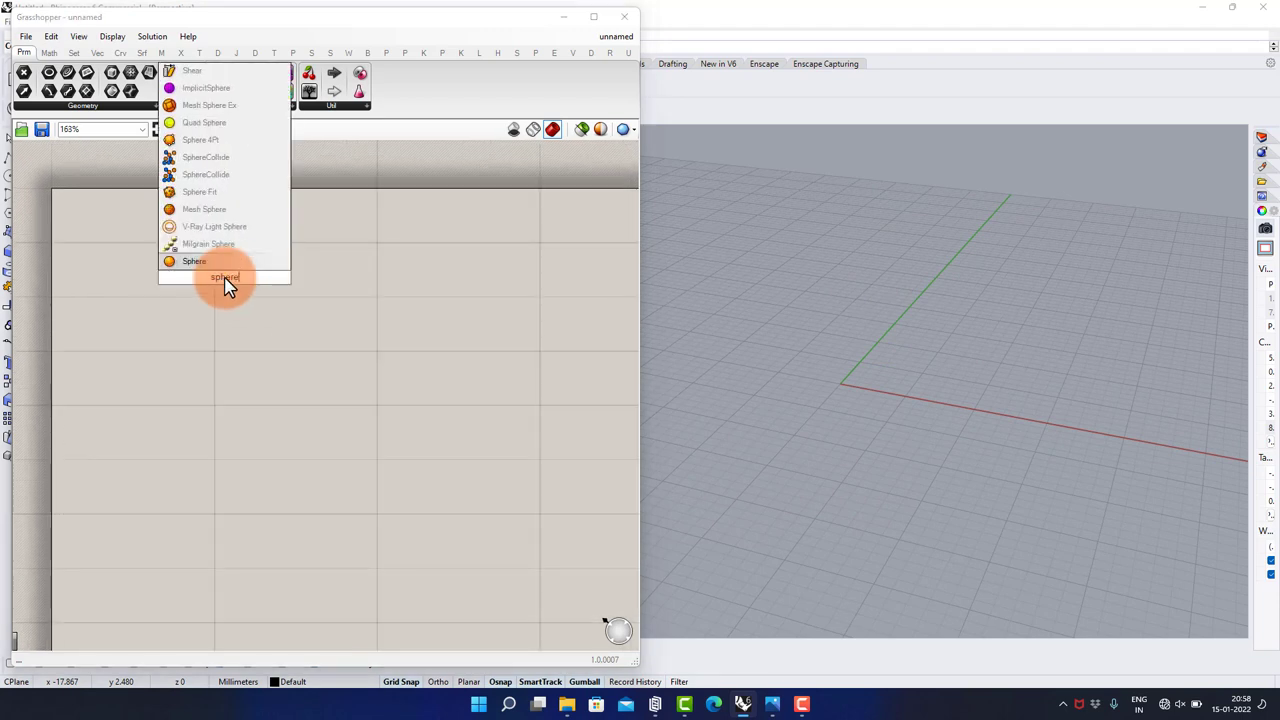
pyautogui.click(229, 268)
pyautogui.scroll(3, 240, 295)
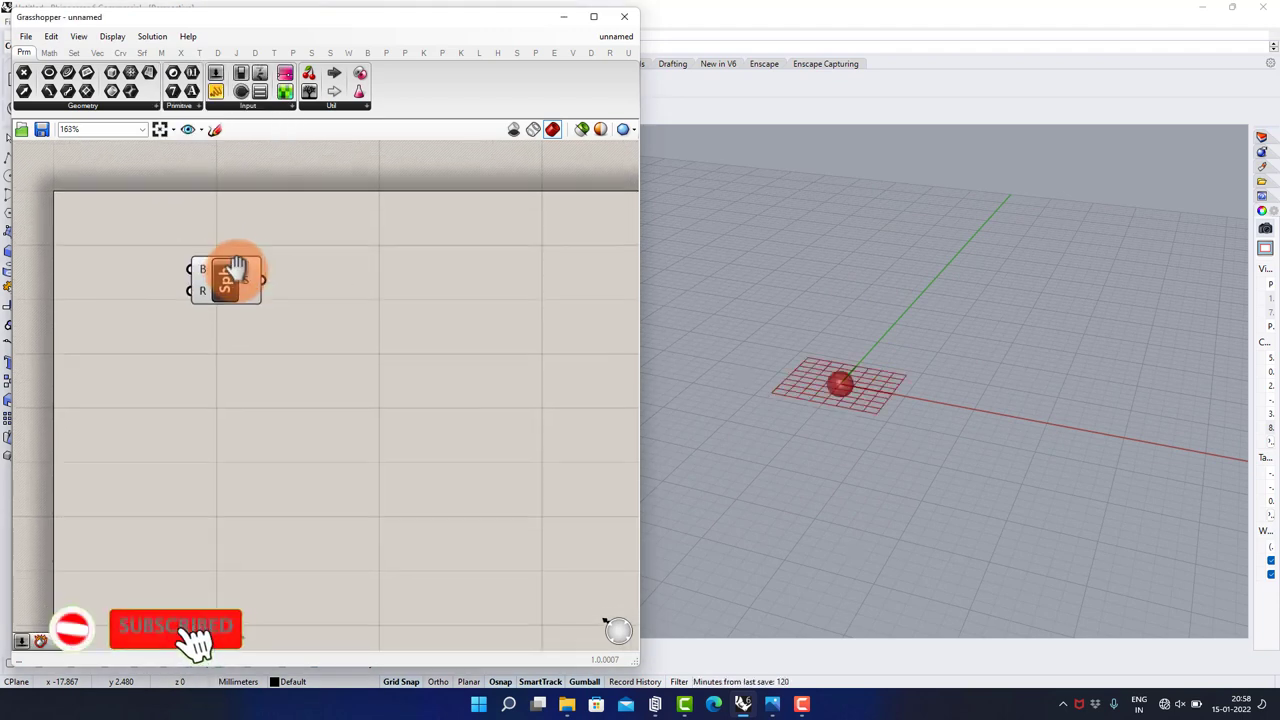
pyautogui.moveTo(241, 290); pyautogui.dragTo(321, 262)
# - Add a number slider set to 12, feed it into the Sphere's radius input, and adjust the Sphere component's position
pyautogui.moveTo(129, 258); pyautogui.dragTo(197, 278, button='right')
pyautogui.doubleClick(153, 311)
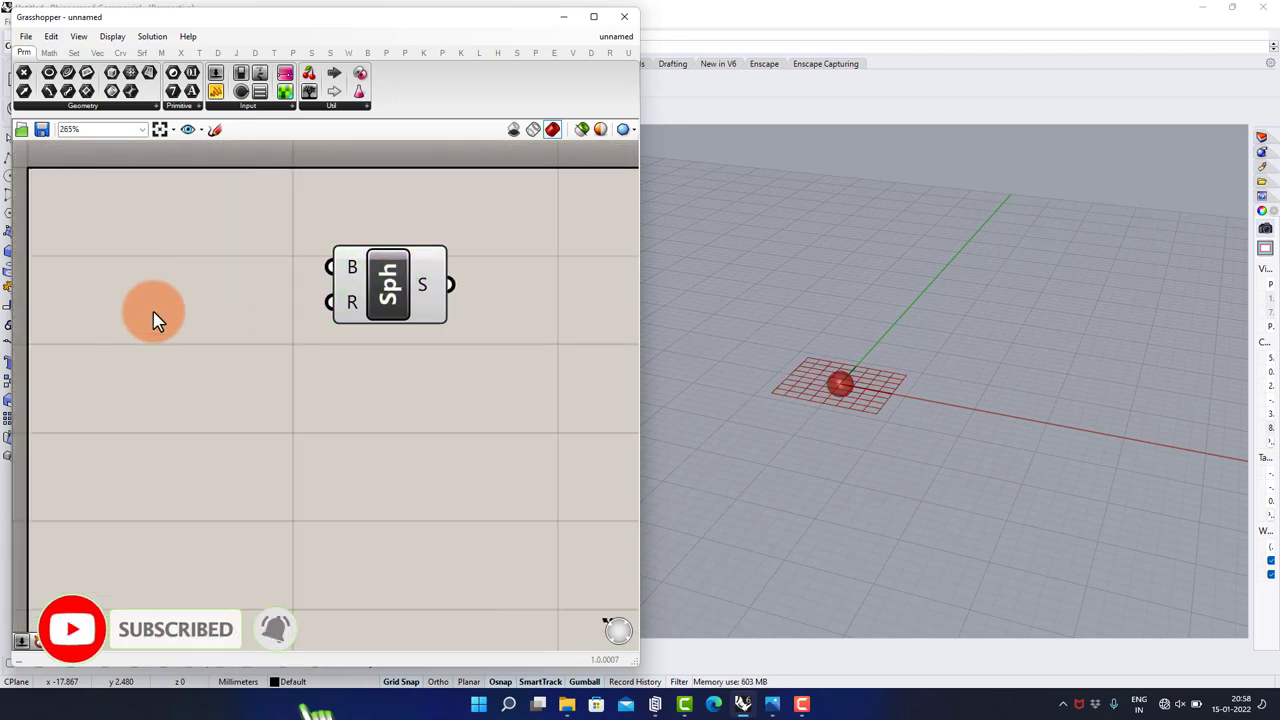
pyautogui.write('12')
pyautogui.press('Return')
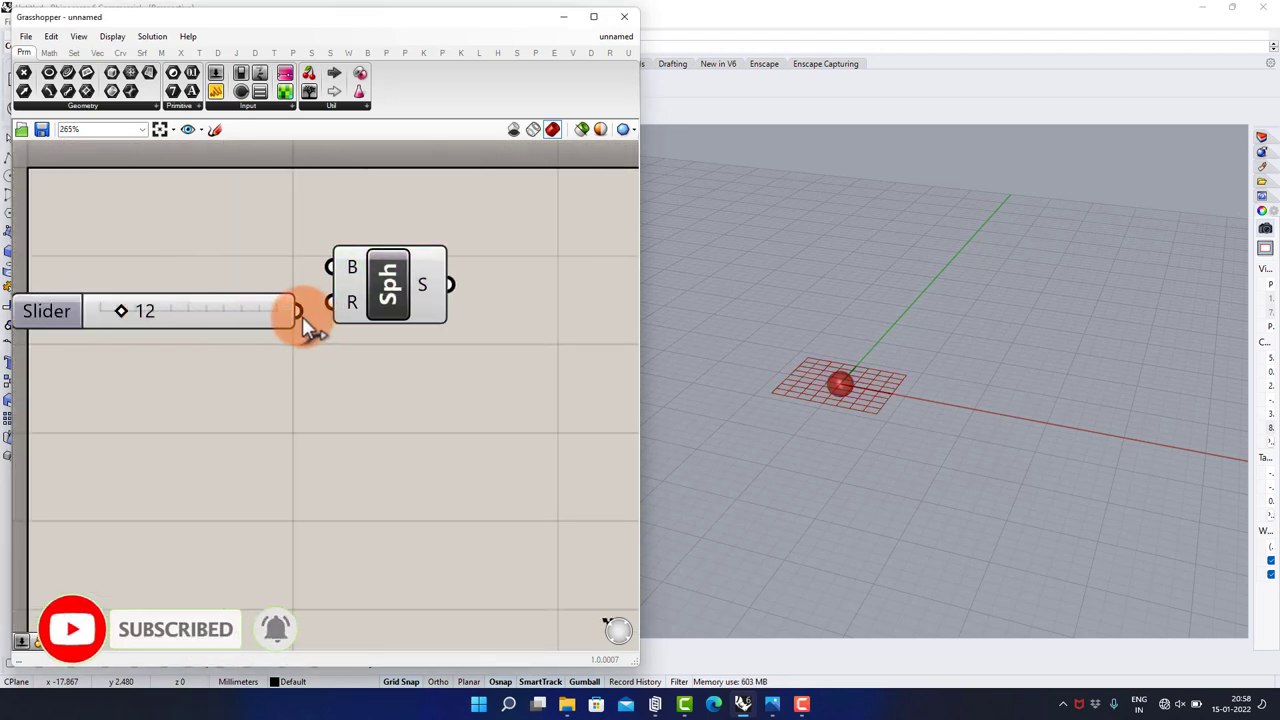
pyautogui.moveTo(297, 311); pyautogui.dragTo(331, 302)
pyautogui.scroll(3, 876, 305)
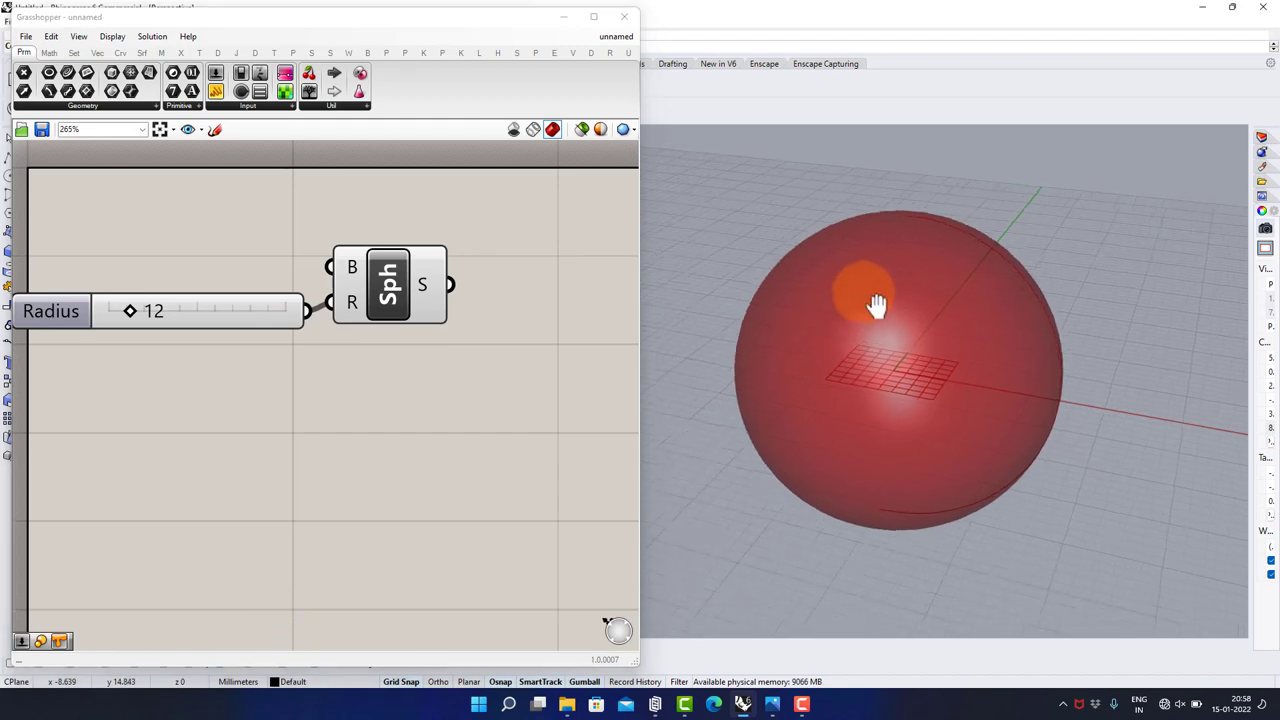
pyautogui.moveTo(876, 305); pyautogui.dragTo(868, 358, button='right')
pyautogui.click(253, 316)
pyautogui.scroll(-1, 252, 330)
pyautogui.moveTo(370, 304); pyautogui.dragTo(392, 302)
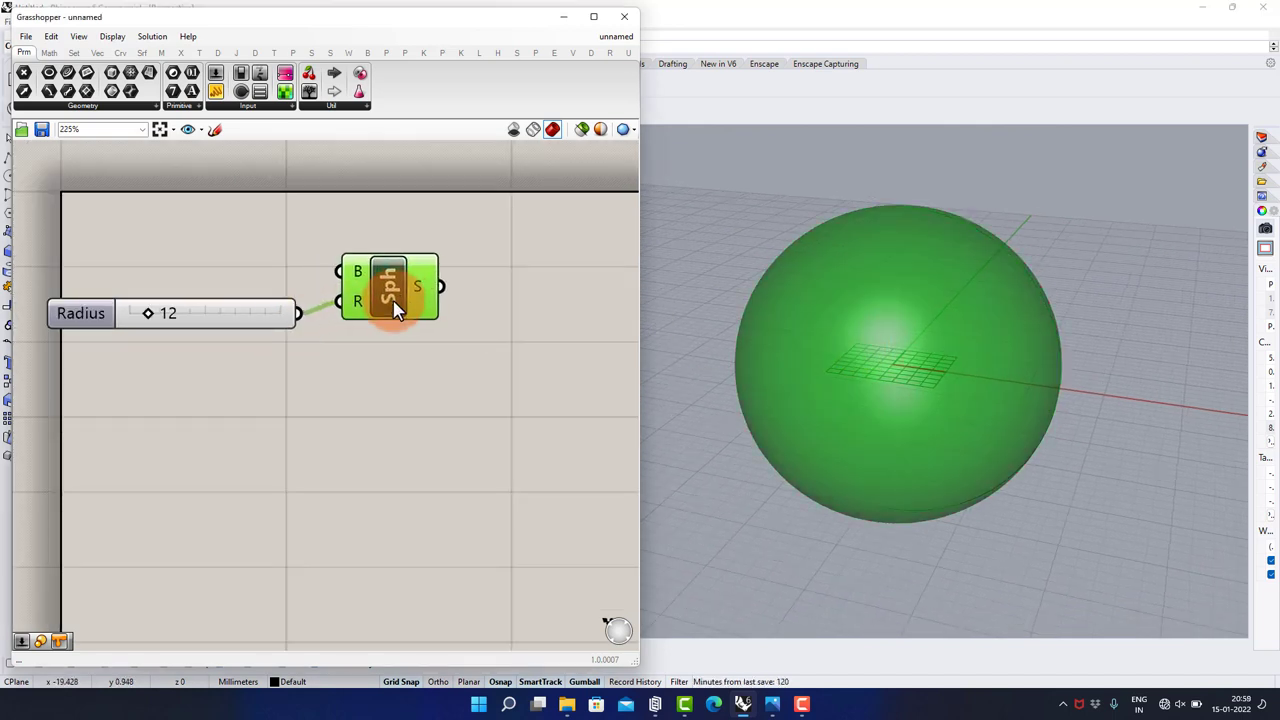
# - Add a Divide Surface component beside the Sphere component and connect the sphere output to its surface input
pyautogui.click(474, 361)
pyautogui.moveTo(459, 359); pyautogui.dragTo(338, 369, button='right')
pyautogui.doubleClick(384, 292)
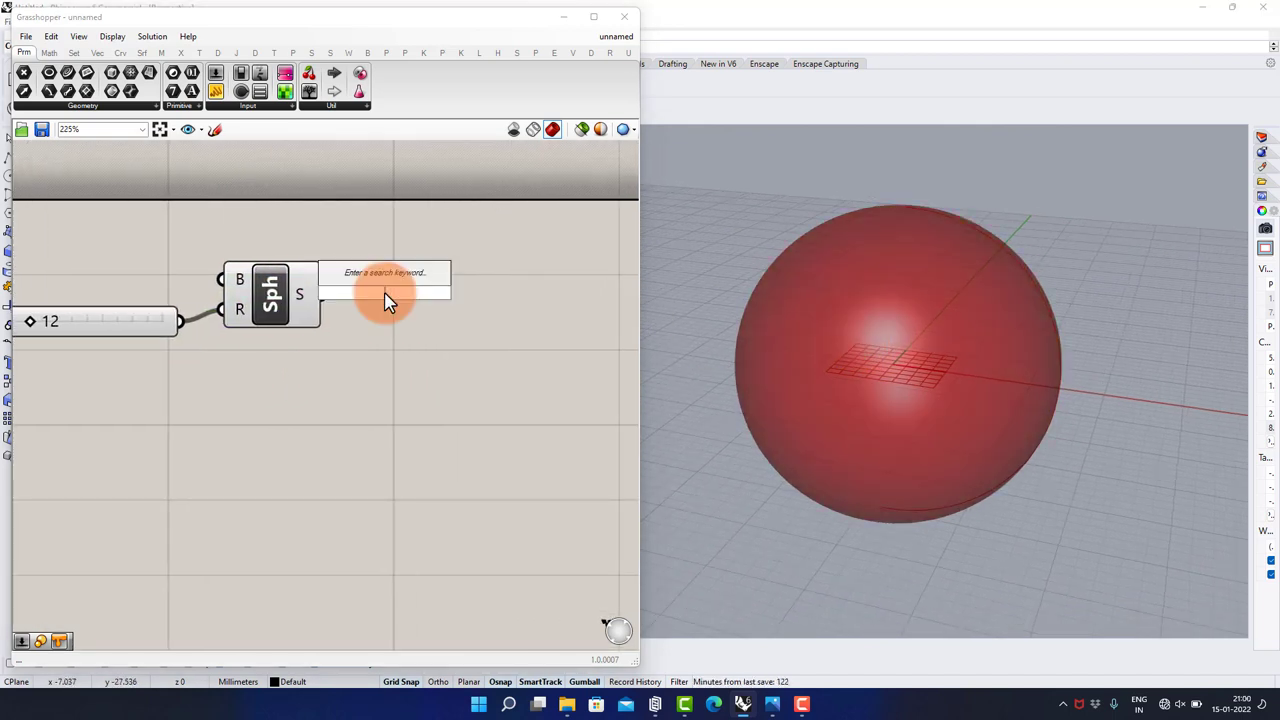
pyautogui.write('s')
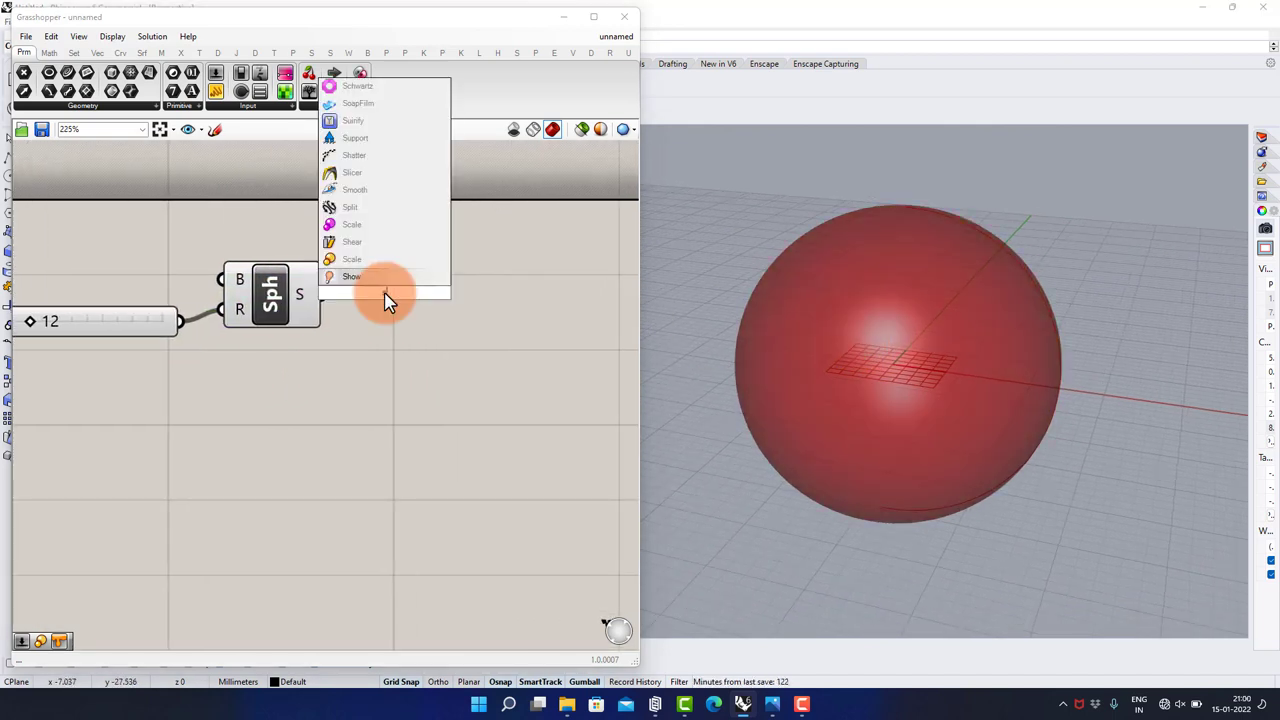
pyautogui.write('urface')
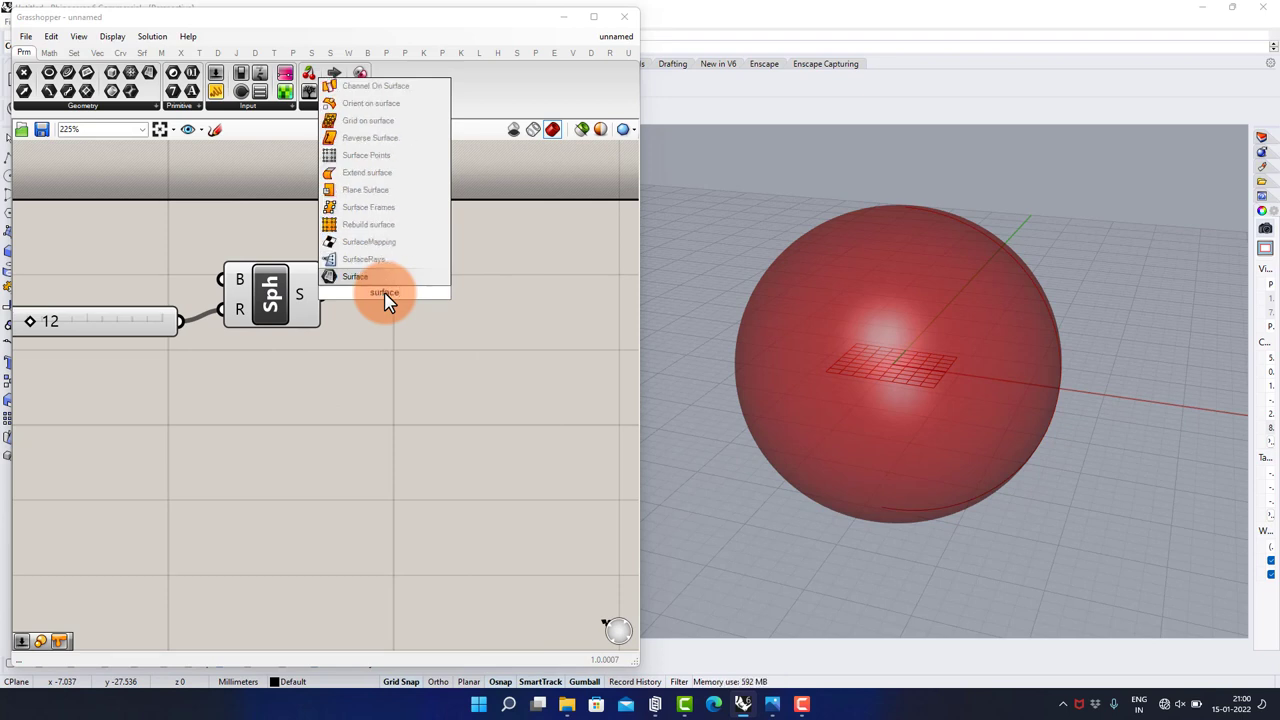
pyautogui.write(' d')
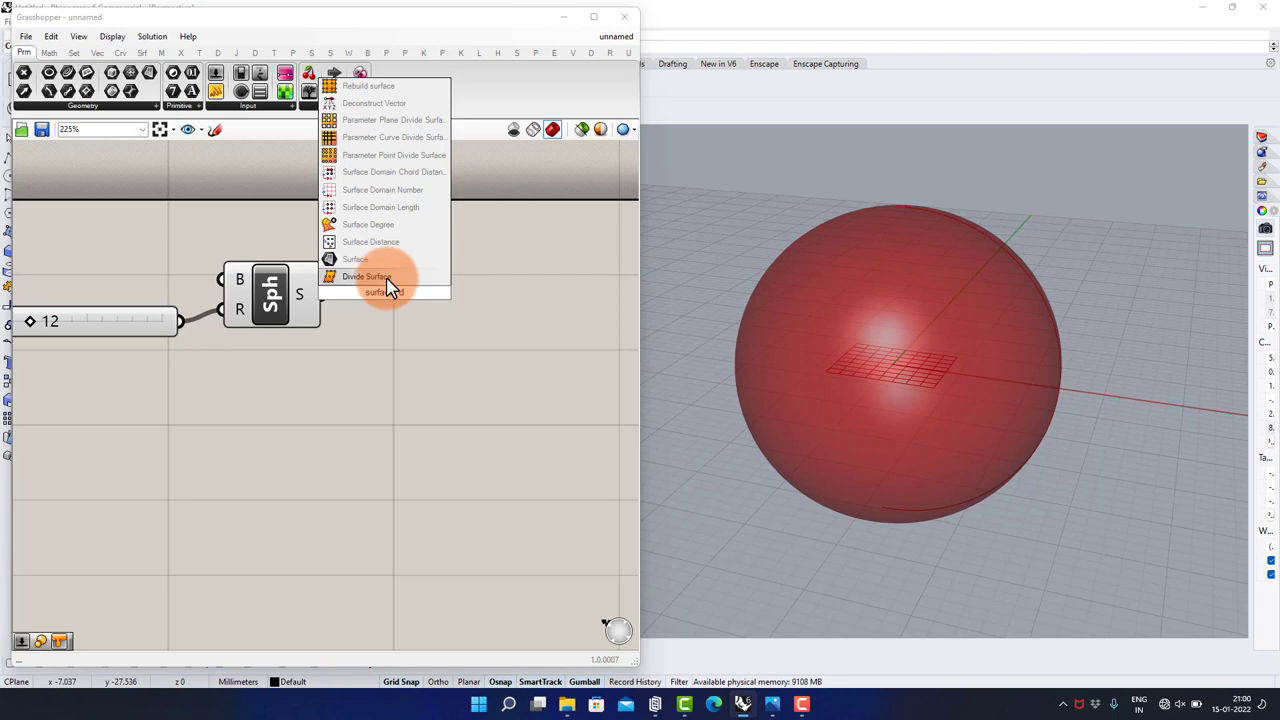
pyautogui.click(390, 278)
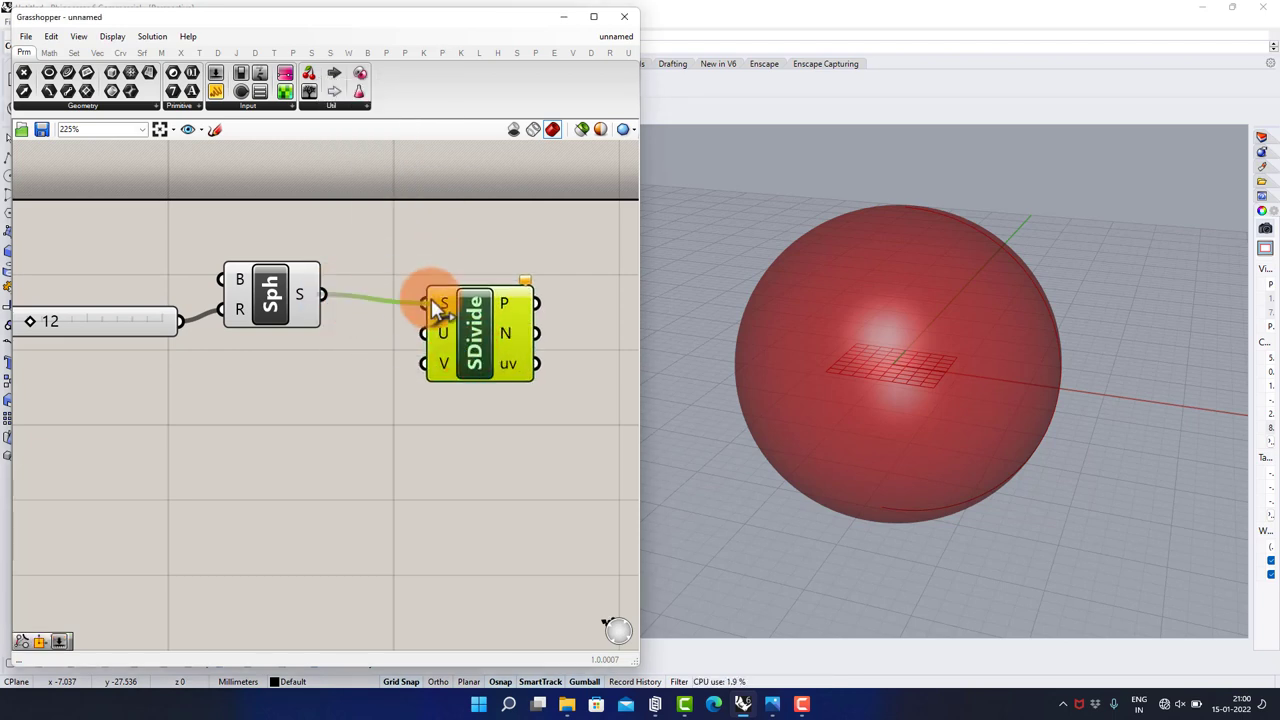
pyautogui.moveTo(433, 302); pyautogui.dragTo(440, 303)
# - Add a number slider set to 20, make room for it beside Divide Surface, and connect it to the U input
pyautogui.doubleClick(325, 402)
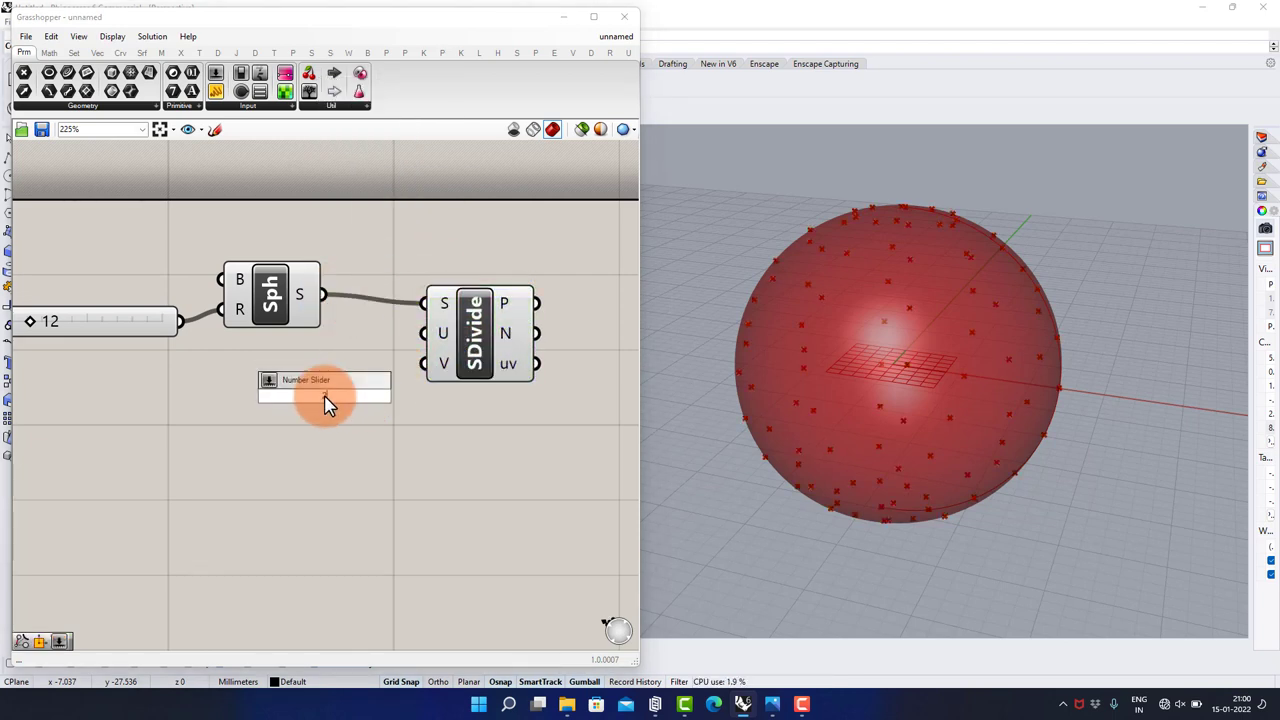
pyautogui.press('Return')
pyautogui.moveTo(471, 343); pyautogui.dragTo(562, 343)
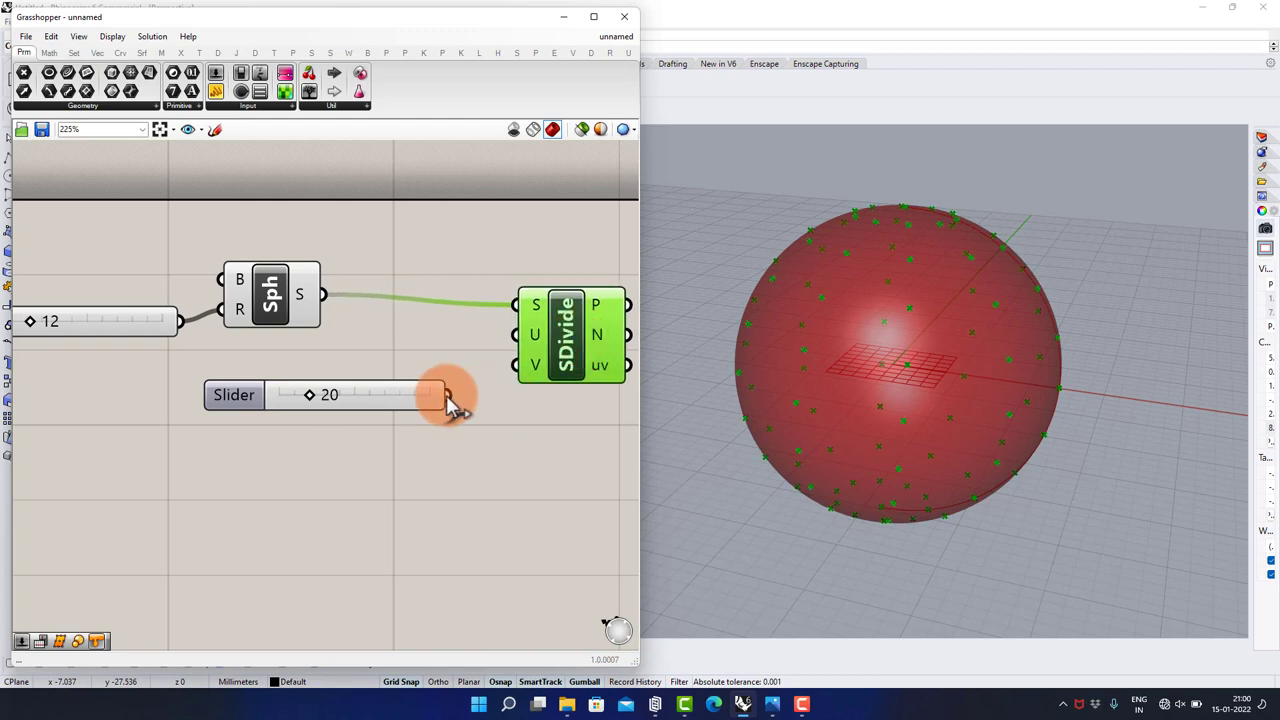
pyautogui.click(389, 394)
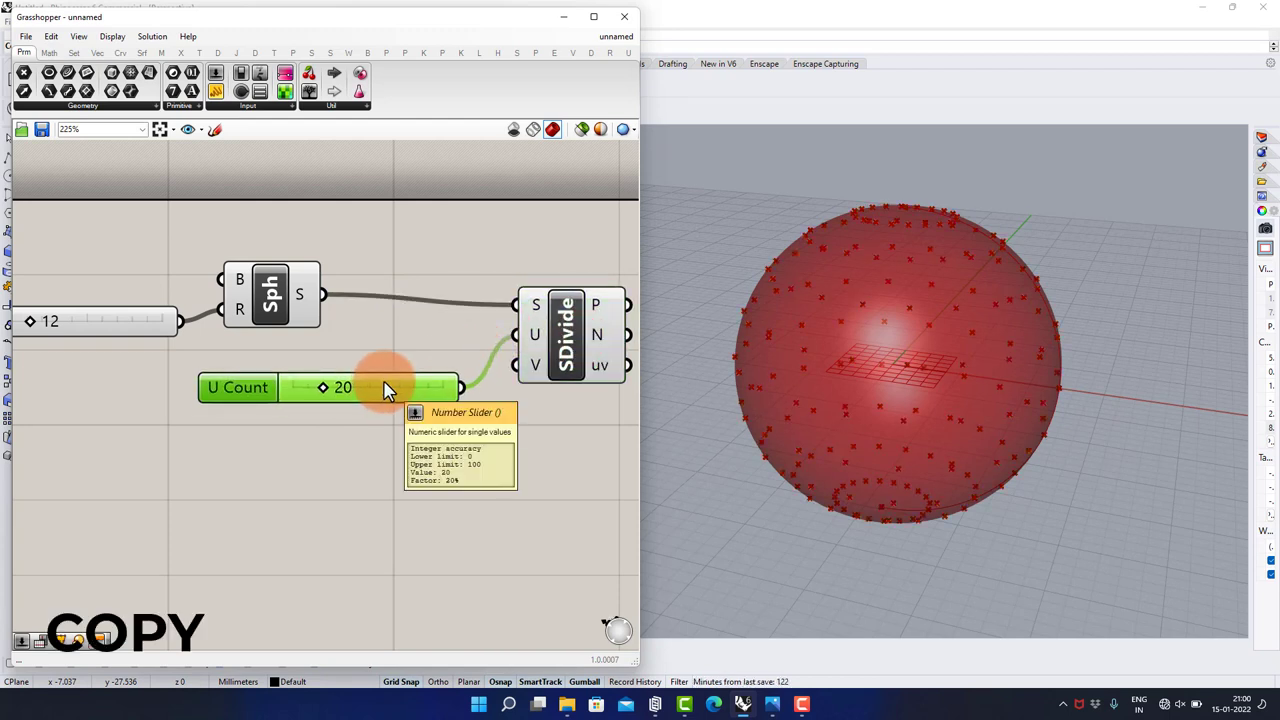
# - Duplicate the U Count slider, connect the copy to Divide Surface's V input, and set it to 35
pyautogui.keyDown('alt'); pyautogui.moveTo(386, 388); pyautogui.dragTo(394, 437); pyautogui.keyUp('alt')
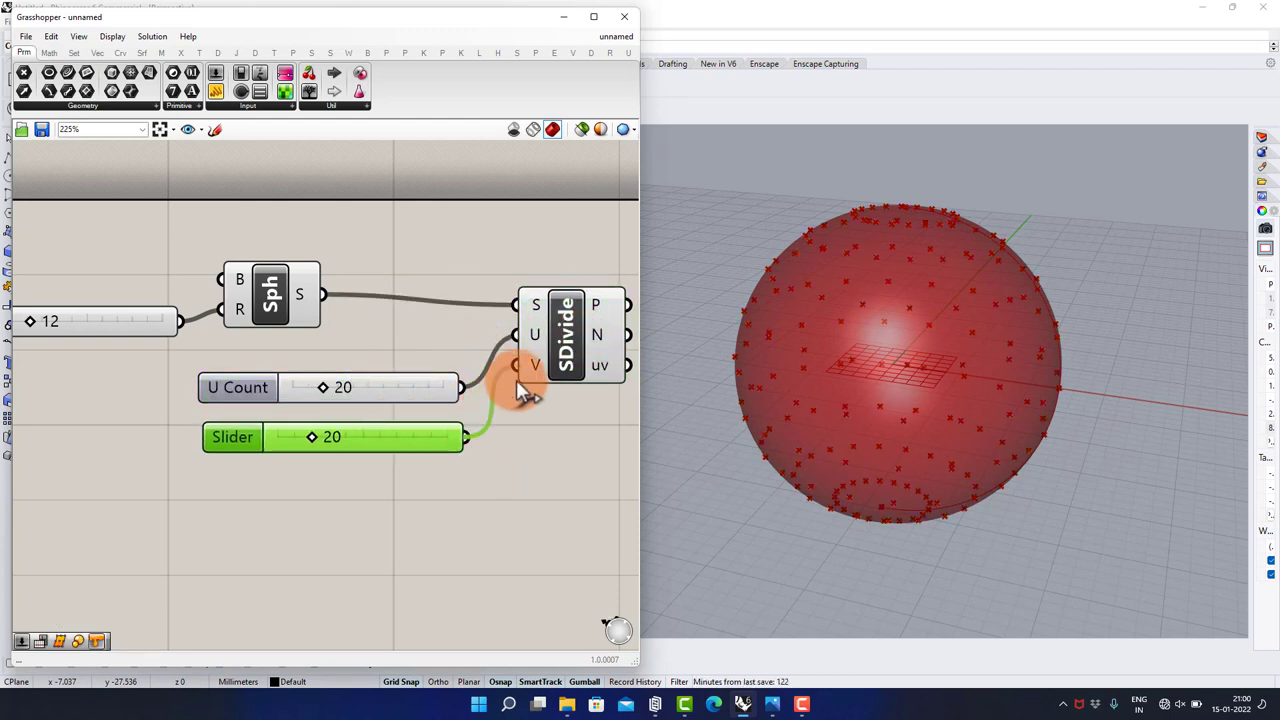
pyautogui.moveTo(525, 393); pyautogui.dragTo(520, 376)
pyautogui.moveTo(1050, 435); pyautogui.dragTo(945, 398, button='right')
pyautogui.click(295, 467)
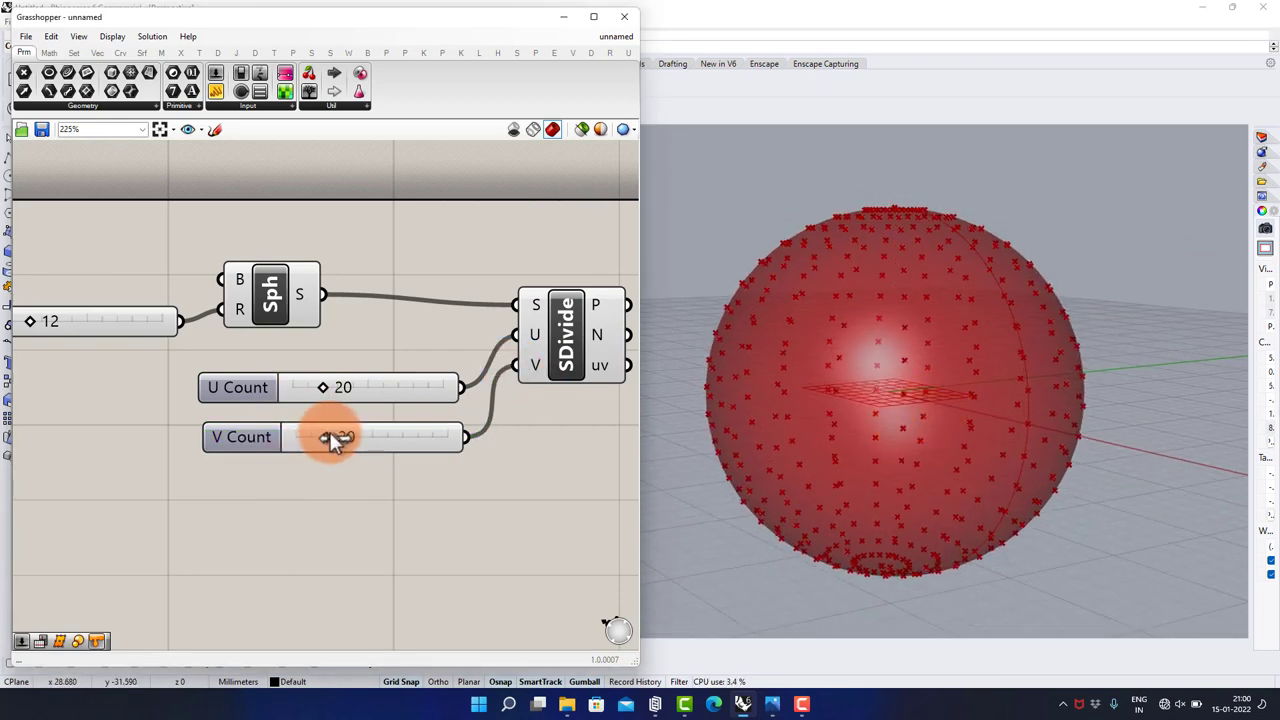
pyautogui.moveTo(334, 438); pyautogui.dragTo(351, 442)
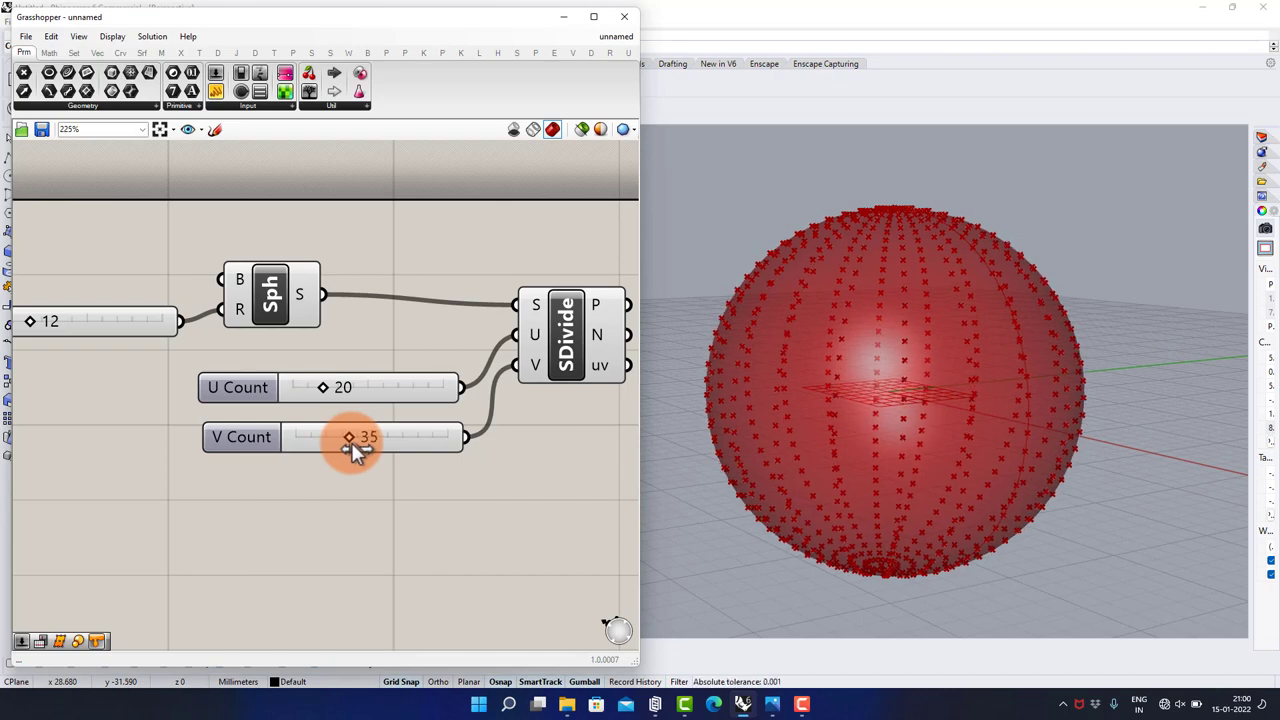
pyautogui.moveTo(876, 445); pyautogui.dragTo(914, 420, button='right')
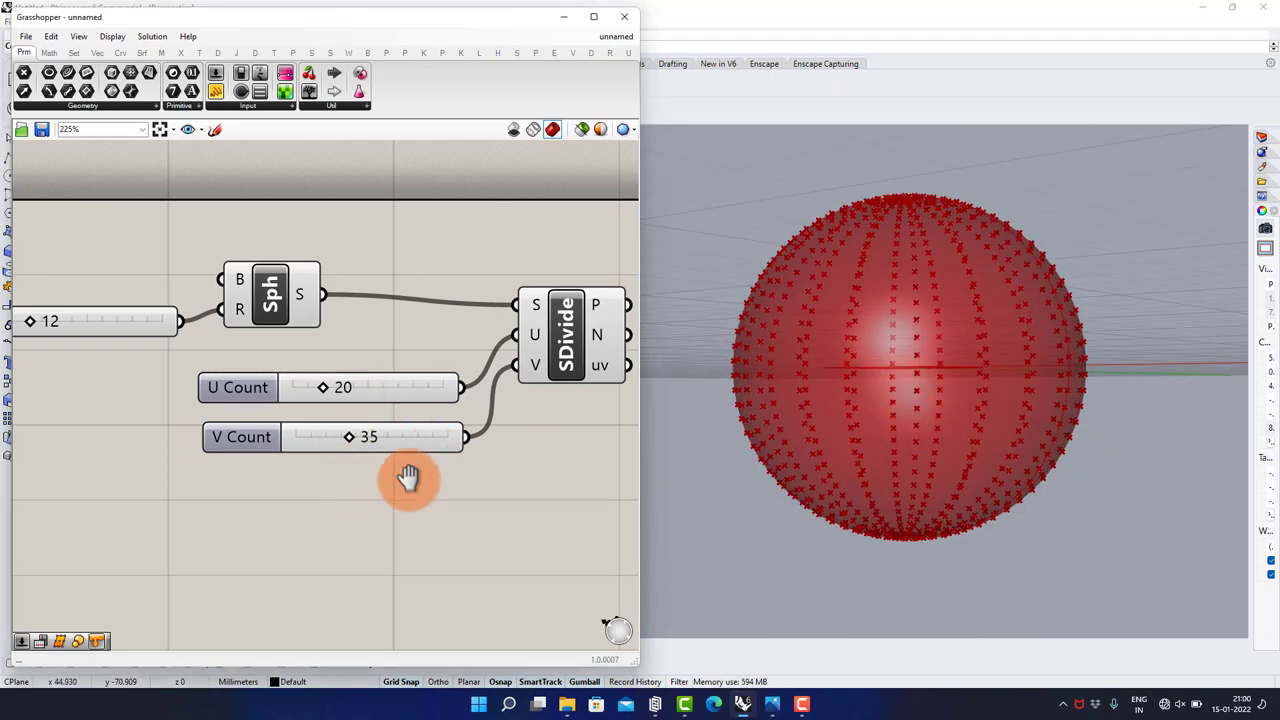
# - Add a Flip Matrix component and feed it the points output of Divide Surface
pyautogui.moveTo(409, 478); pyautogui.dragTo(271, 491, button='right')
pyautogui.moveTo(546, 323); pyautogui.dragTo(491, 332, button='right')
pyautogui.doubleClick(500, 340)
pyautogui.write('f')
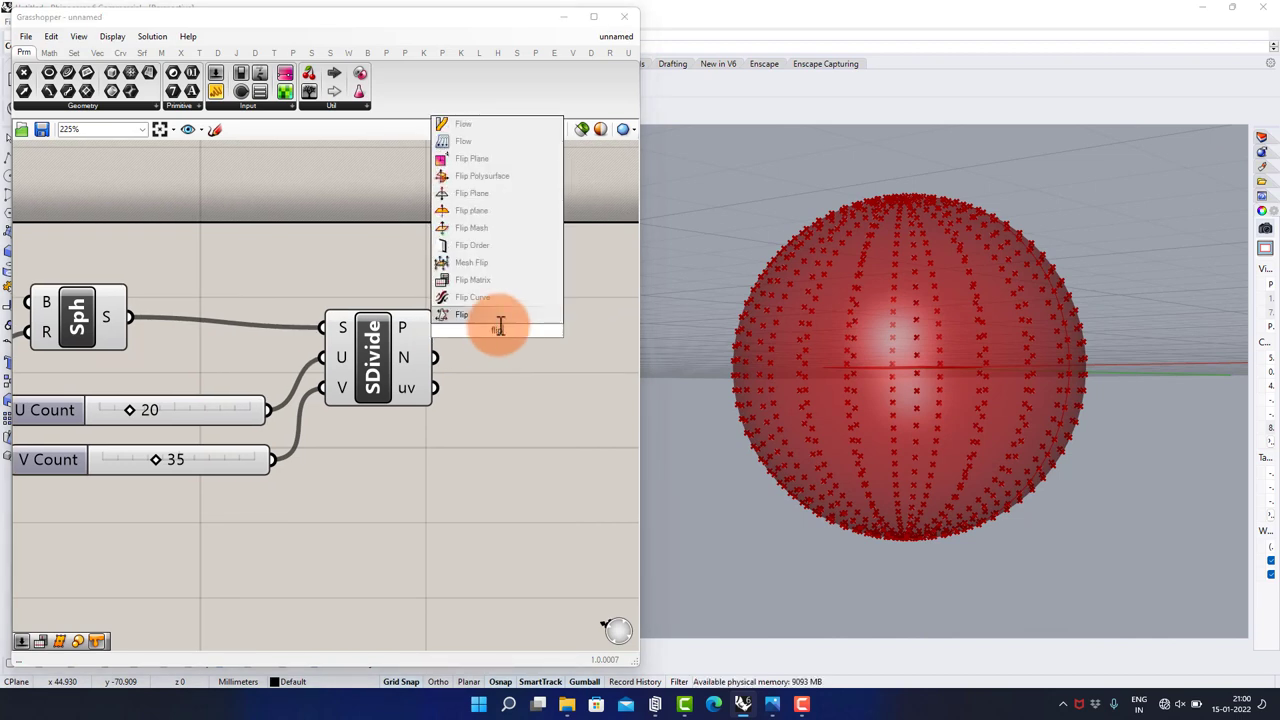
pyautogui.write('lip')
pyautogui.click(499, 290)
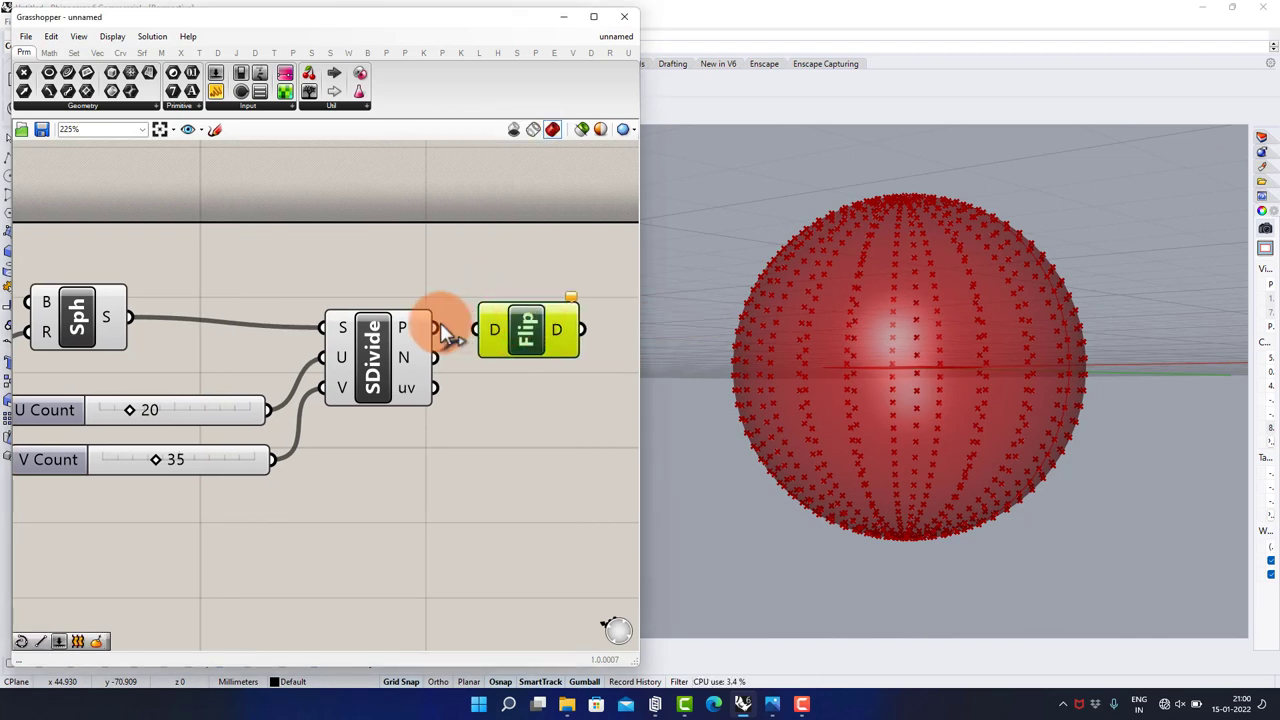
pyautogui.moveTo(535, 345); pyautogui.dragTo(556, 344)
pyautogui.click(508, 422)
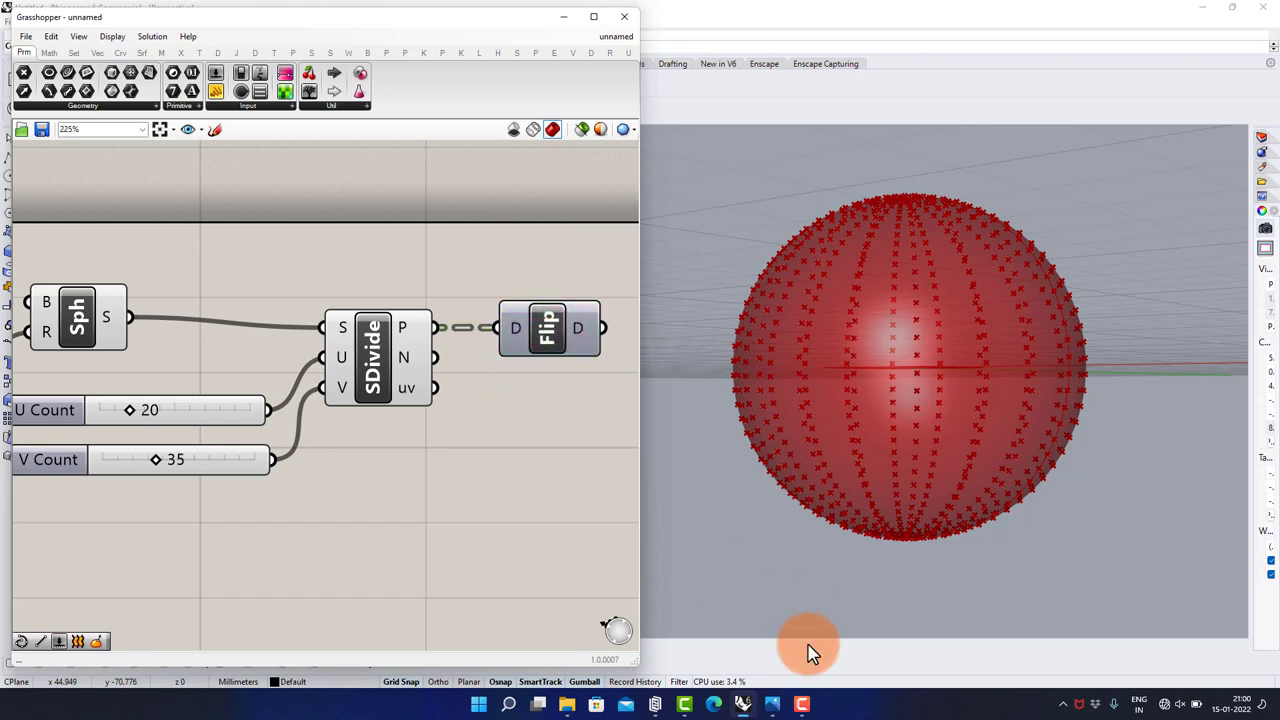
# - Add an Evaluate Surface component and place it below the V Count slider
pyautogui.scroll(-3, 330, 334)
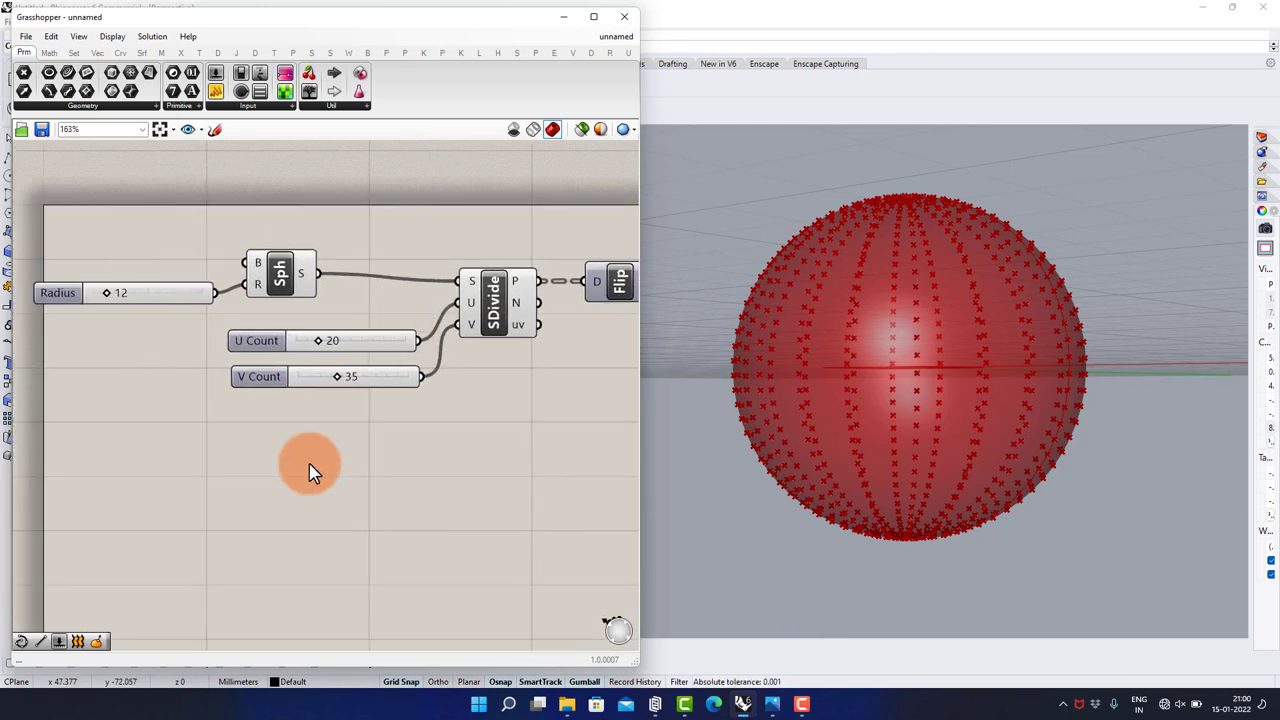
pyautogui.doubleClick(340, 469)
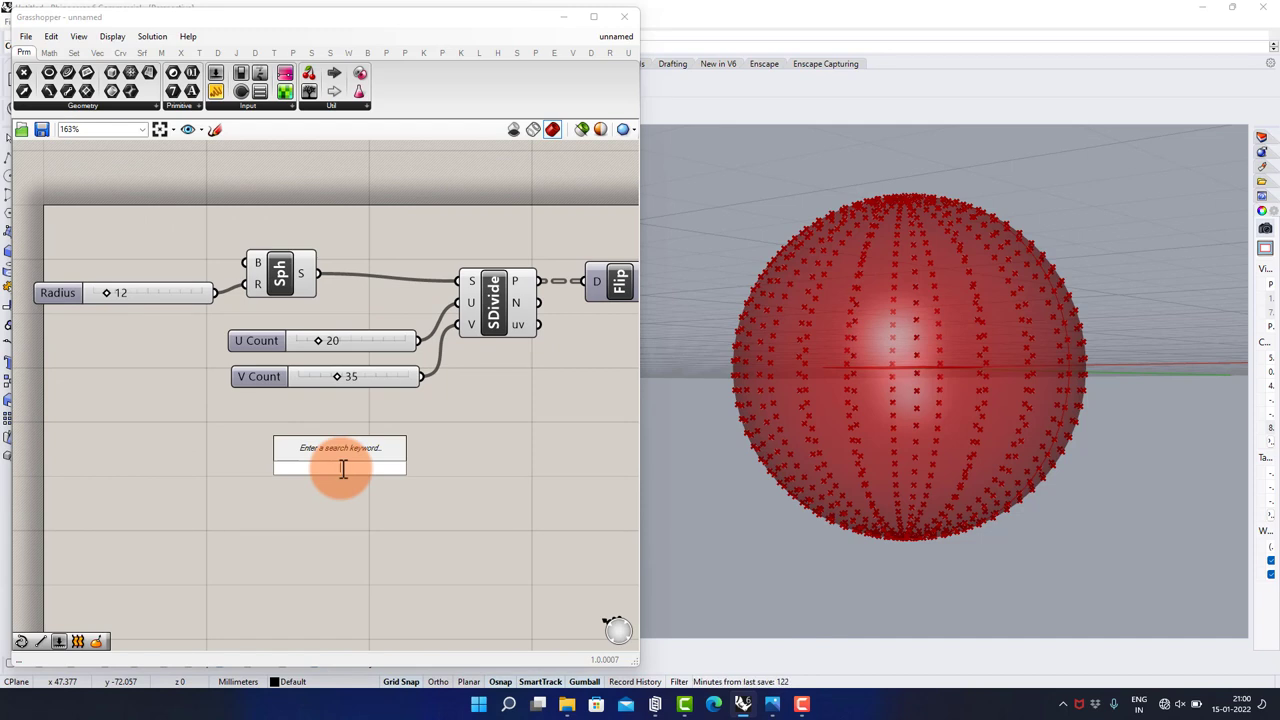
pyautogui.write('eva')
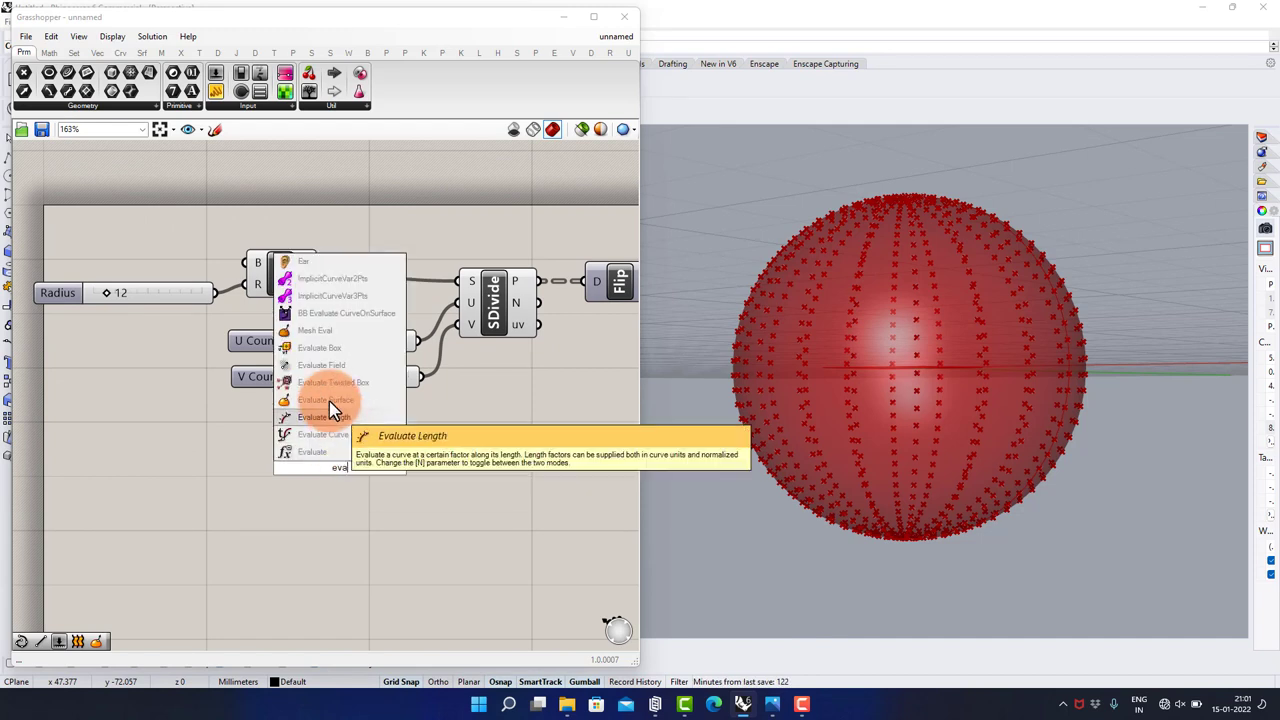
pyautogui.click(326, 400)
pyautogui.scroll(2, 345, 452)
pyautogui.moveTo(345, 452); pyautogui.dragTo(453, 462)
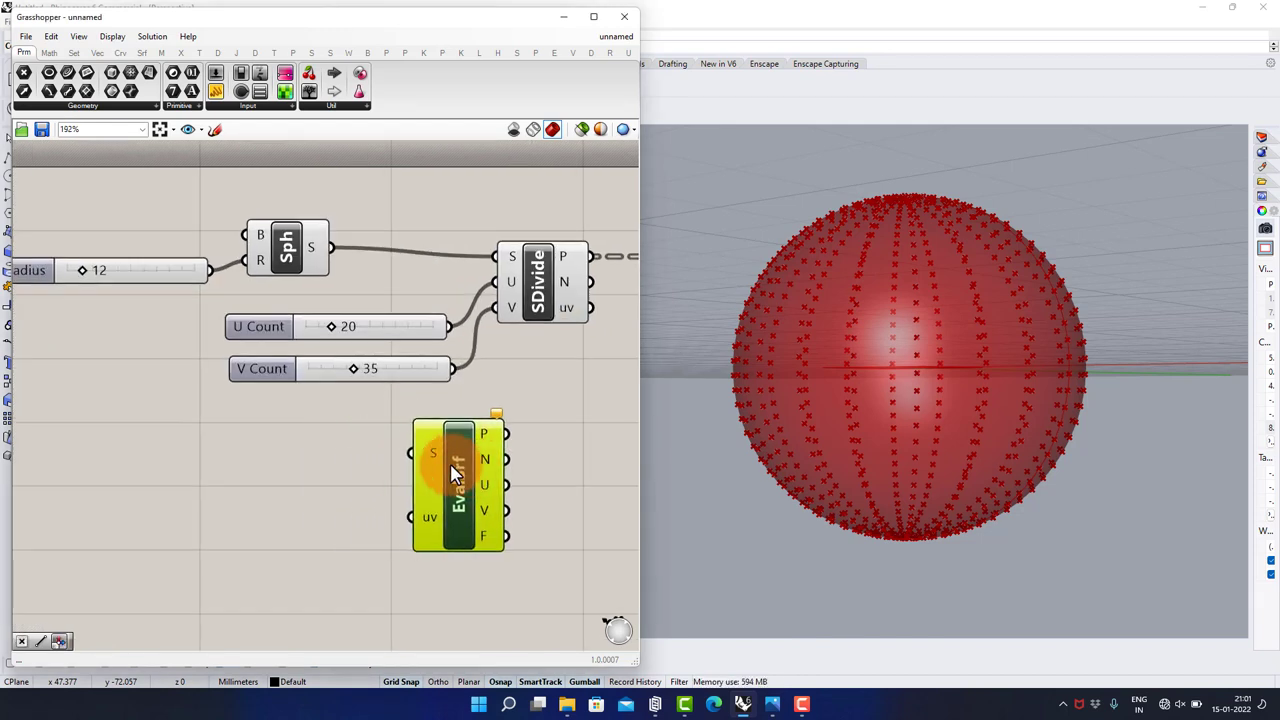
# - Connect the sphere output to Evaluate Surface's S input and reparameterize that input
pyautogui.moveTo(331, 246); pyautogui.dragTo(480, 511)
pyautogui.rightClick(430, 453)
pyautogui.click(453, 564)
pyautogui.click(456, 416)
# - Add an MD Slider and place it just before the Evaluate Surface component
pyautogui.moveTo(330, 515); pyautogui.dragTo(457, 440, button='right')
pyautogui.doubleClick(373, 477)
pyautogui.write('md s')
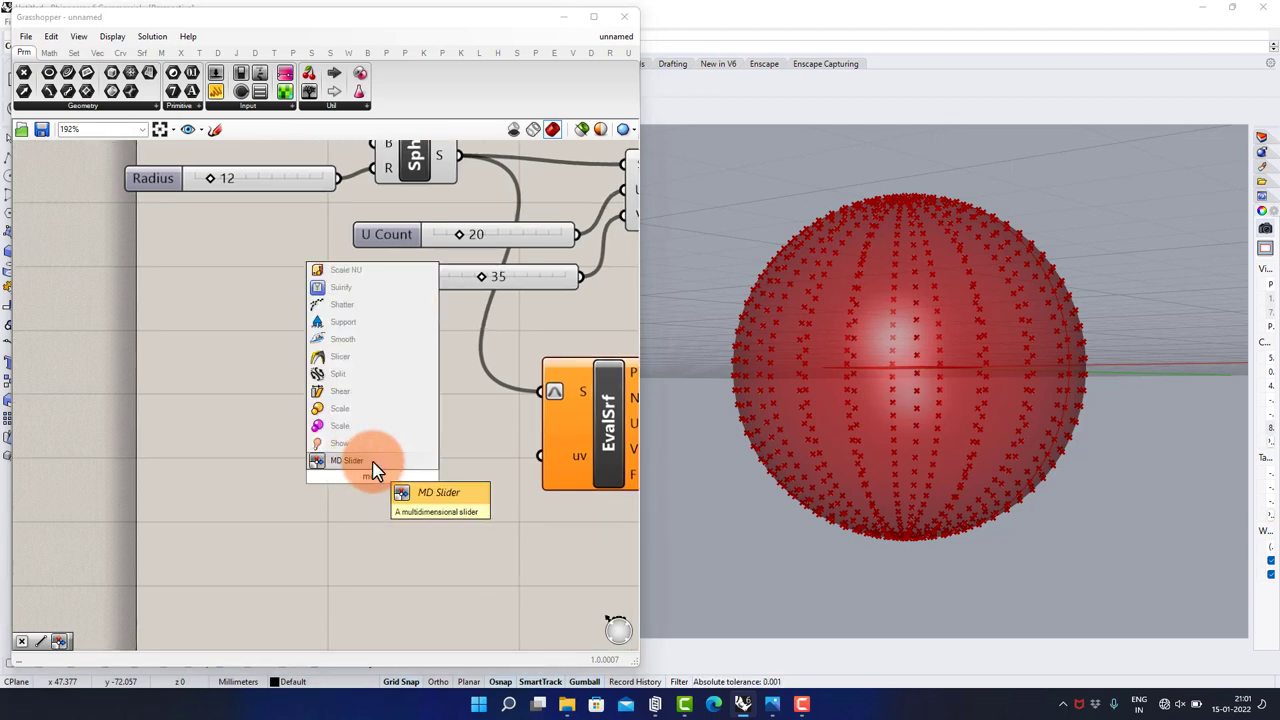
pyautogui.click(360, 461)
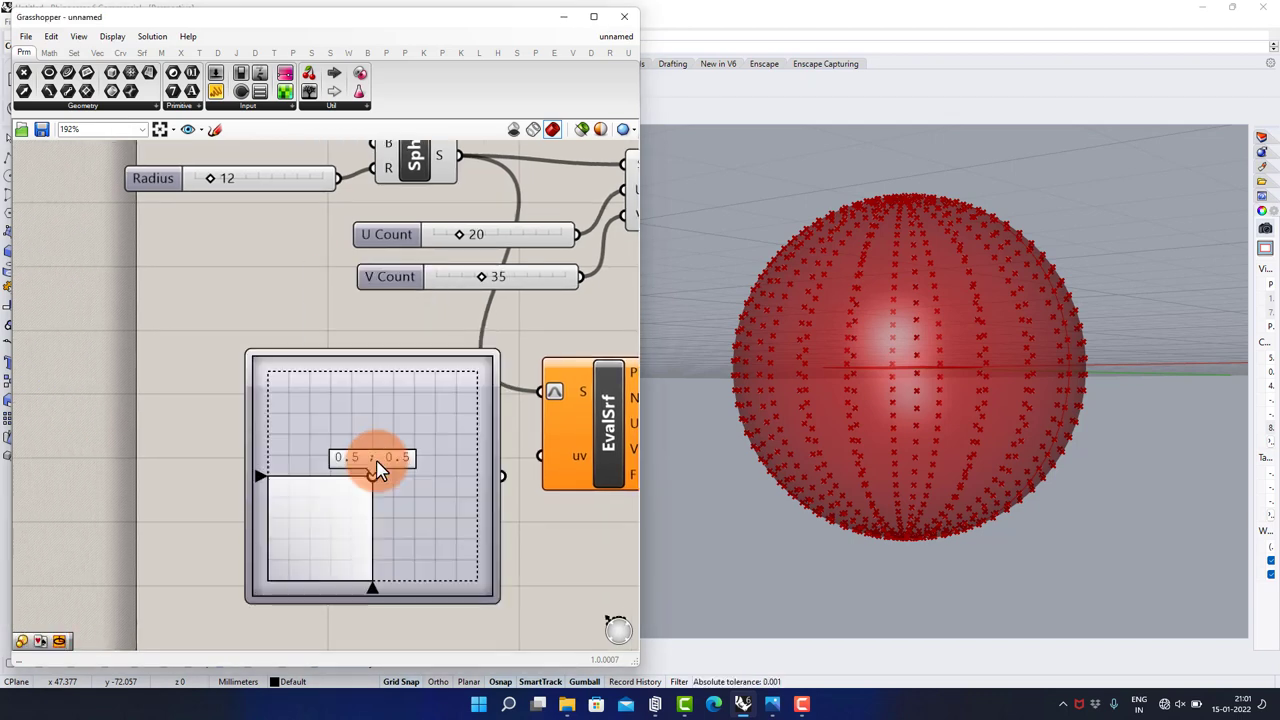
pyautogui.moveTo(470, 464); pyautogui.dragTo(399, 473)
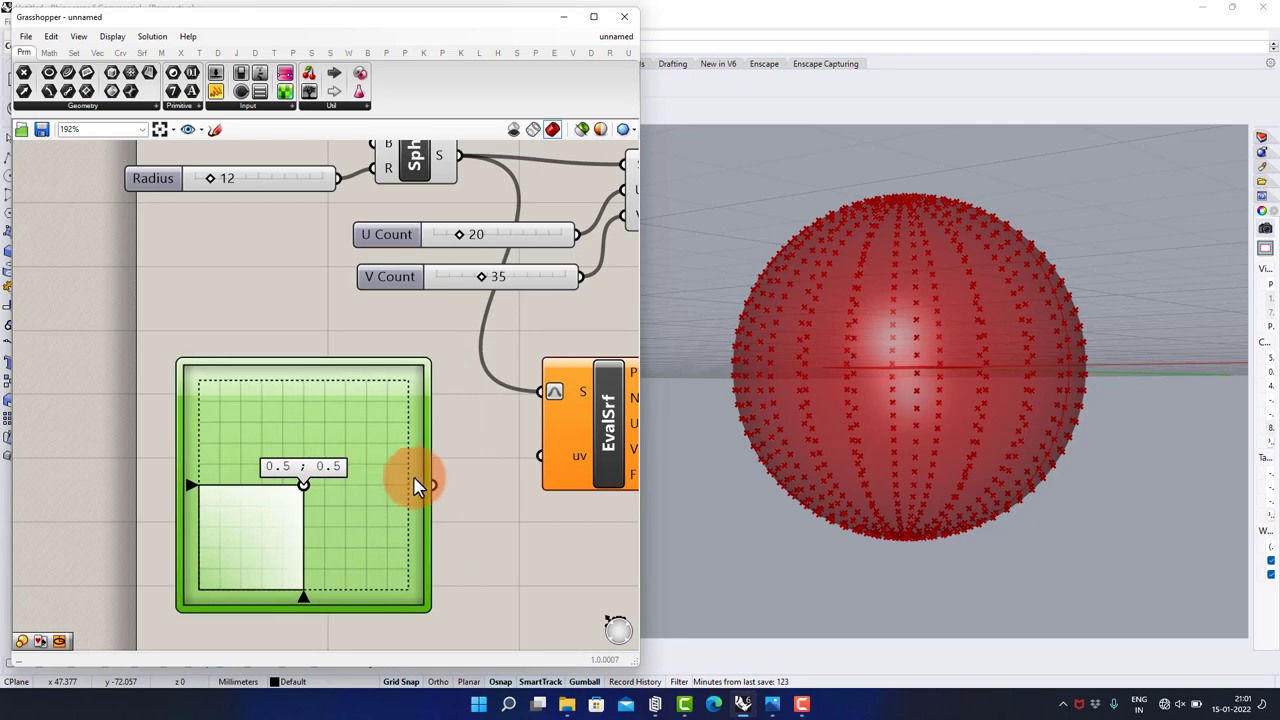
# - Connect the MD Slider to Evaluate Surface's uv input and set its value to 0.75 ; 0.56
pyautogui.moveTo(306, 485)
pyautogui.mouseDown()
pyautogui.moveTo(291, 496)
pyautogui.moveTo(315, 507)
pyautogui.mouseUp()
pyautogui.moveTo(760, 449); pyautogui.dragTo(895, 448, button='right')
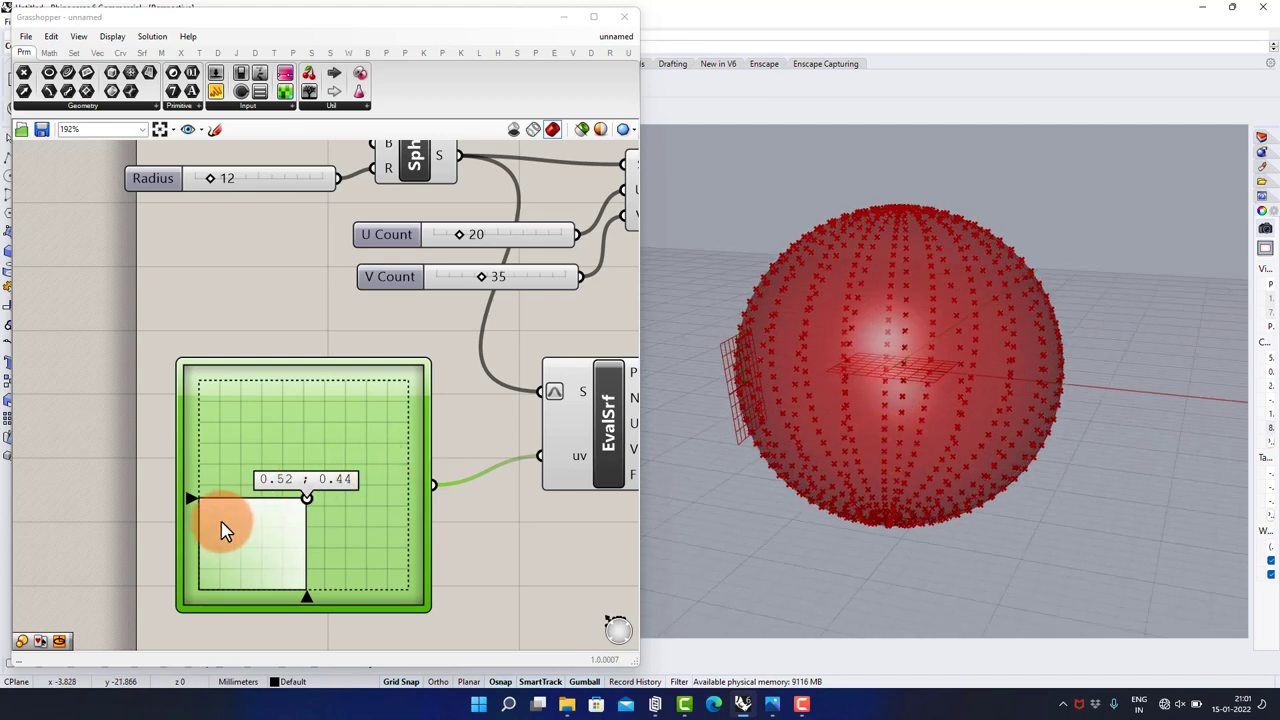
pyautogui.moveTo(307, 497); pyautogui.dragTo(360, 478)
# - Shrink the MD Slider to a smaller square and move it closer to the Evaluate Surface component
pyautogui.moveTo(504, 402); pyautogui.dragTo(427, 392, button='right')
pyautogui.scroll(-2, 427, 392)
pyautogui.moveTo(606, 328); pyautogui.dragTo(423, 371, button='right')
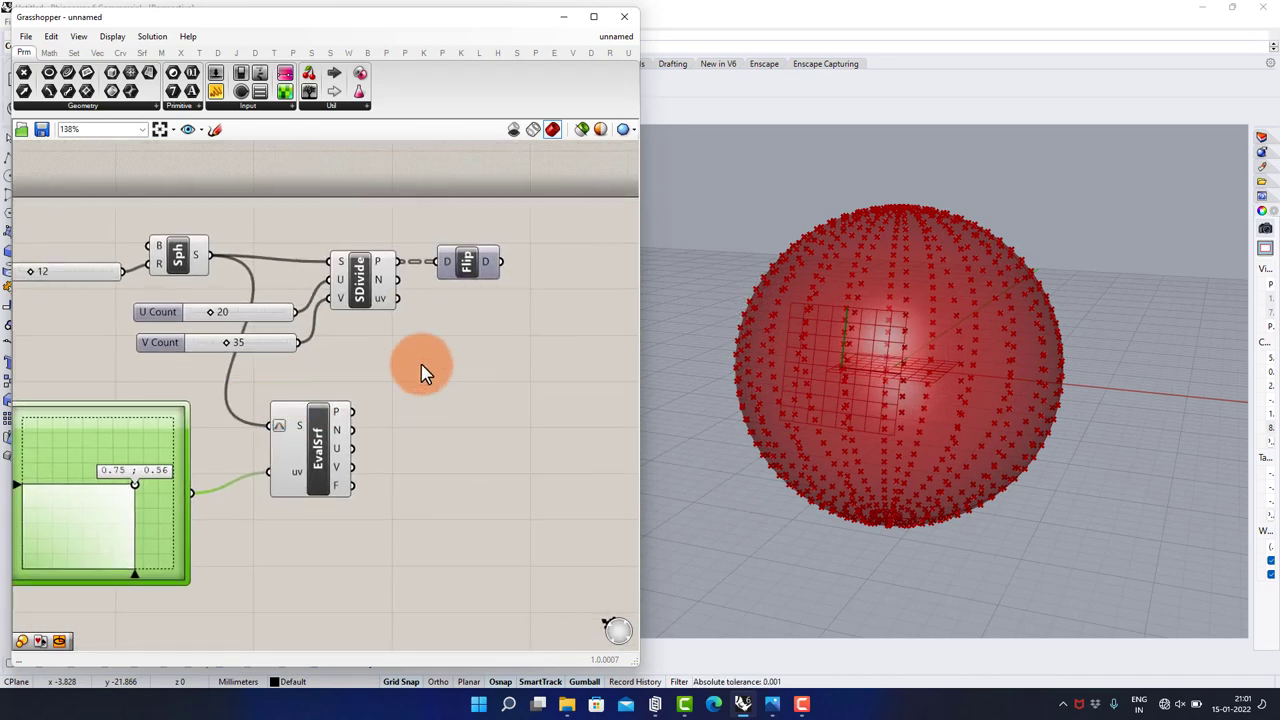
pyautogui.moveTo(164, 510); pyautogui.dragTo(294, 472, button='right')
pyautogui.scroll(3, 297, 480)
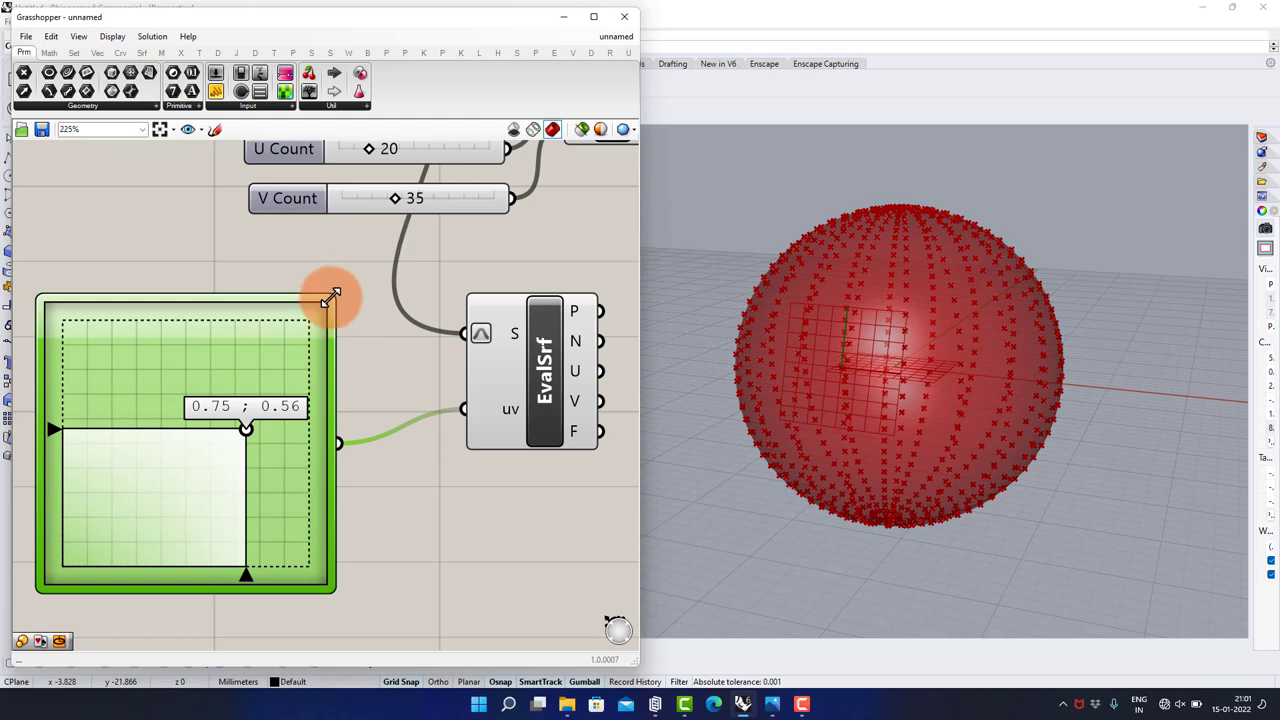
pyautogui.moveTo(334, 296); pyautogui.dragTo(232, 406)
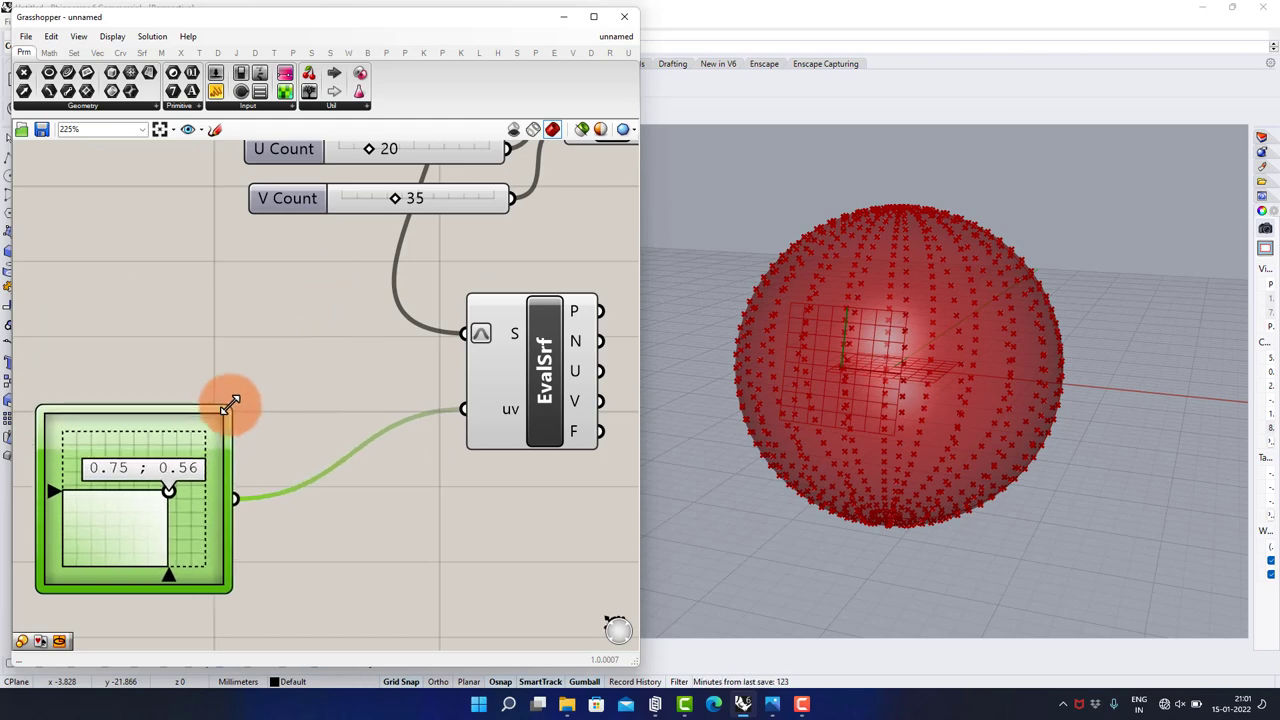
pyautogui.moveTo(197, 462); pyautogui.dragTo(298, 393)
pyautogui.scroll(-5, 340, 365)
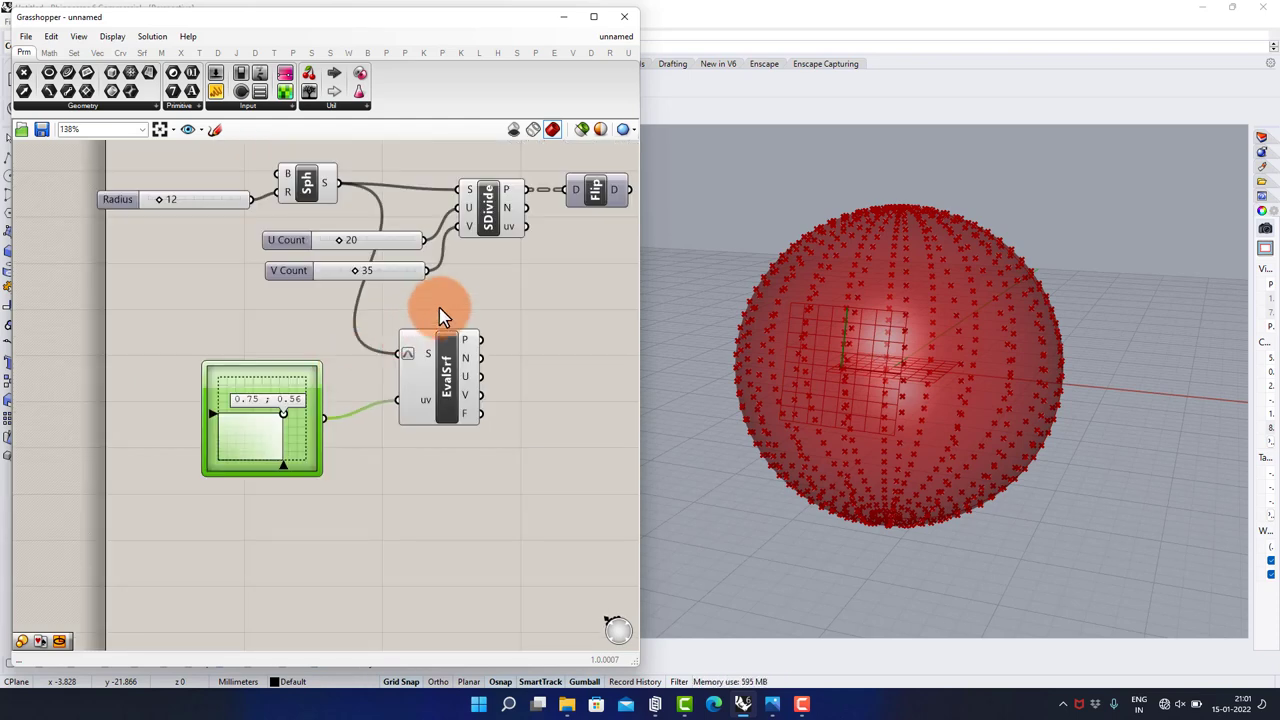
# - Add a Pinch'n'Spread Points component and place it beyond the Evaluate Surface and Flip components
pyautogui.moveTo(434, 310); pyautogui.dragTo(293, 377, button='right')
pyautogui.scroll(2, 414, 294)
pyautogui.doubleClick(425, 445)
pyautogui.write('pi')
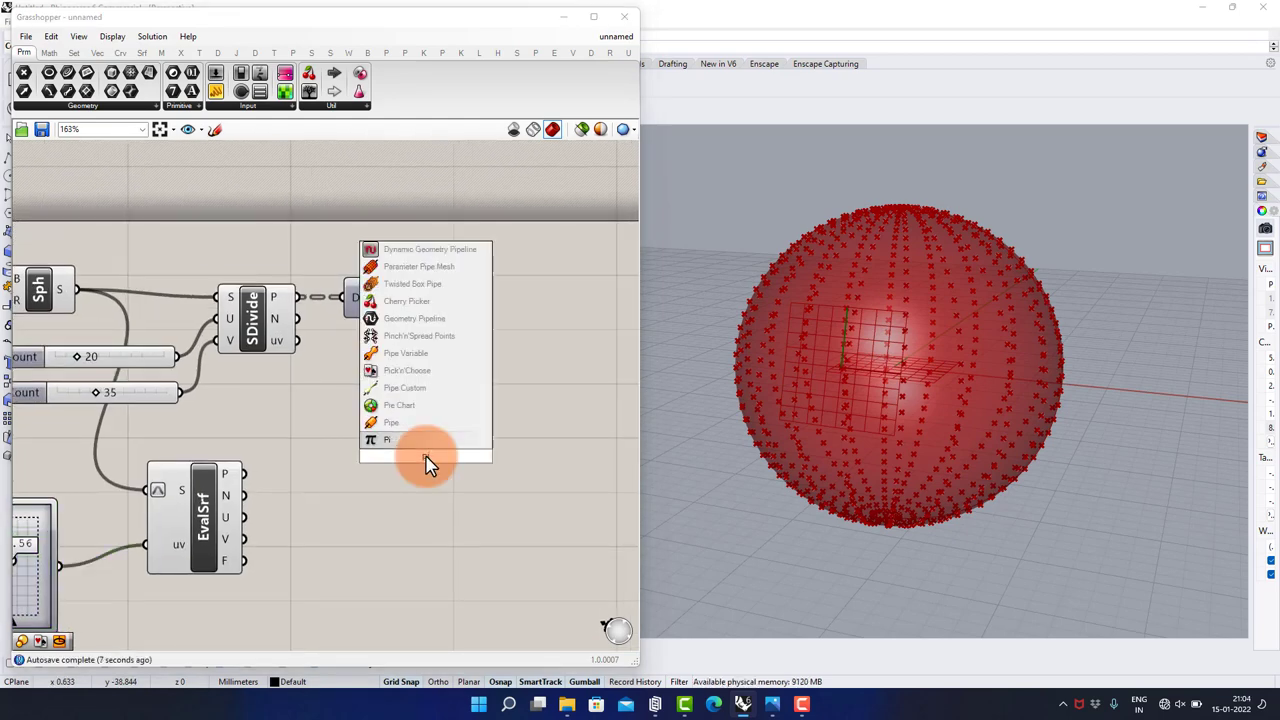
pyautogui.click(467, 337)
pyautogui.scroll(1, 409, 371)
pyautogui.moveTo(409, 371); pyautogui.dragTo(487, 450)
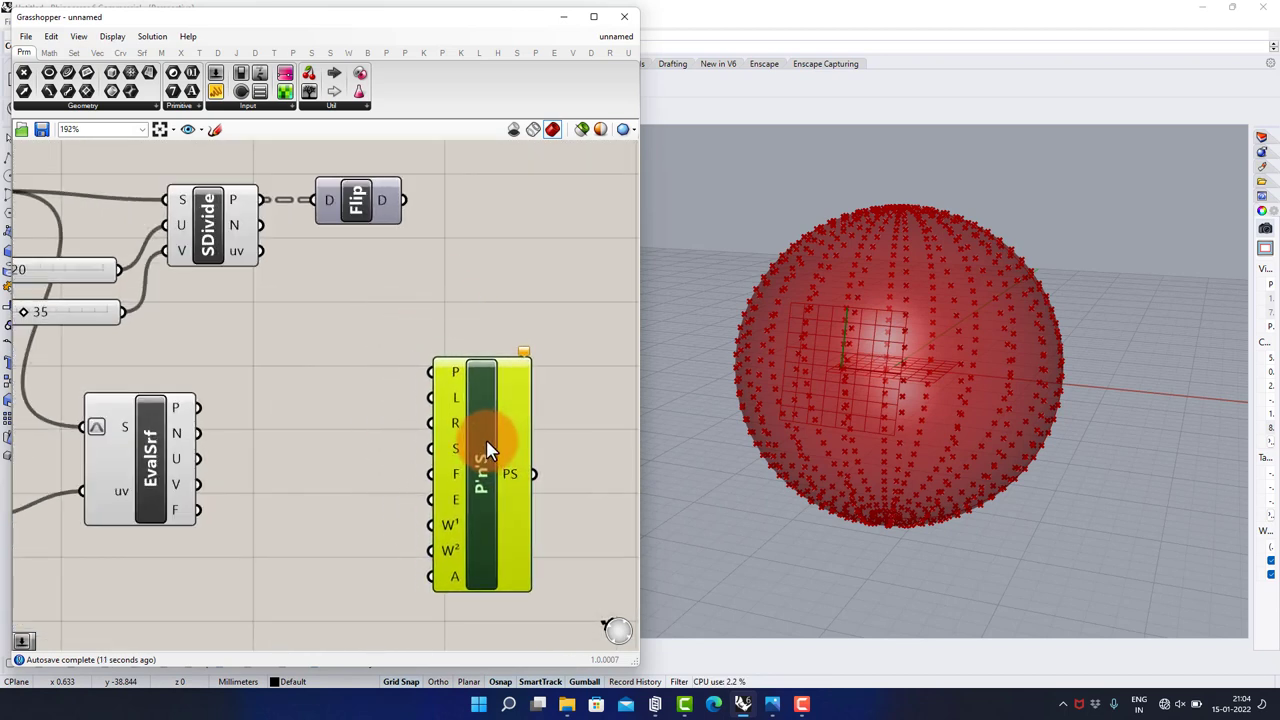
pyautogui.click(294, 390)
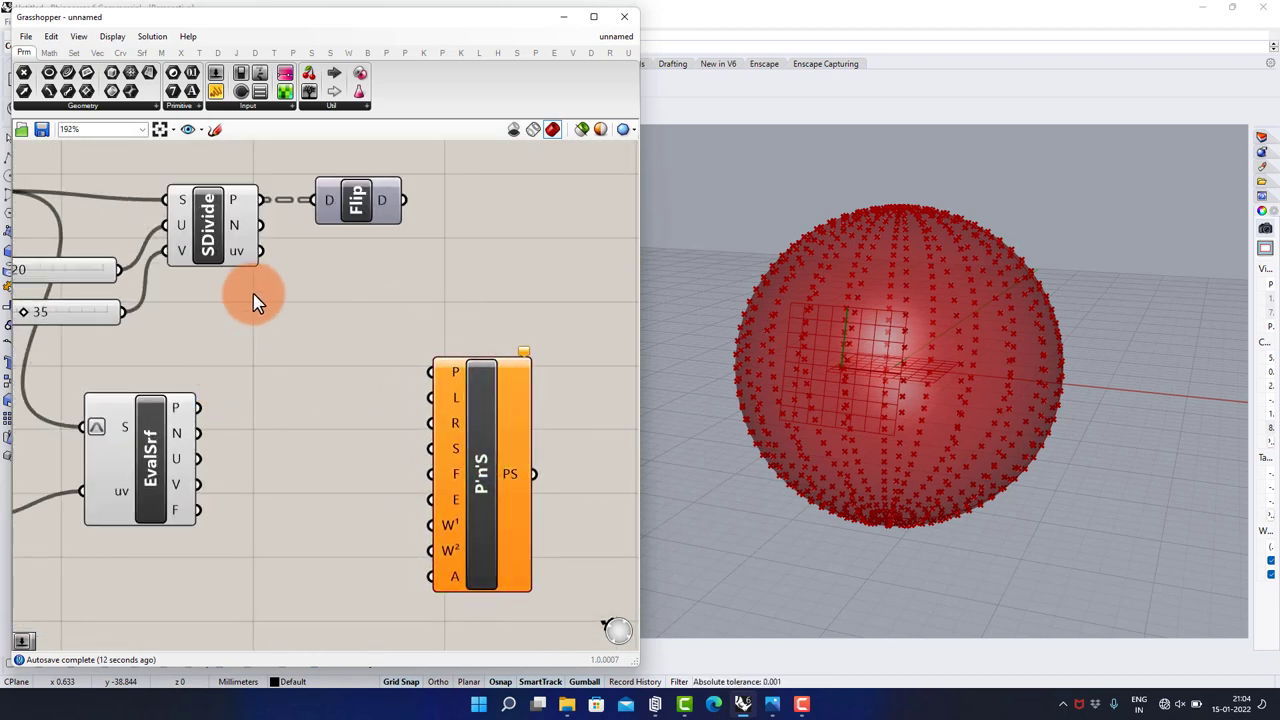
# - Connect Flip's output to Pinch'n'Spread's P input and Evaluate Surface's P output to its L input, leaving more space before the component
pyautogui.moveTo(403, 204); pyautogui.dragTo(424, 398)
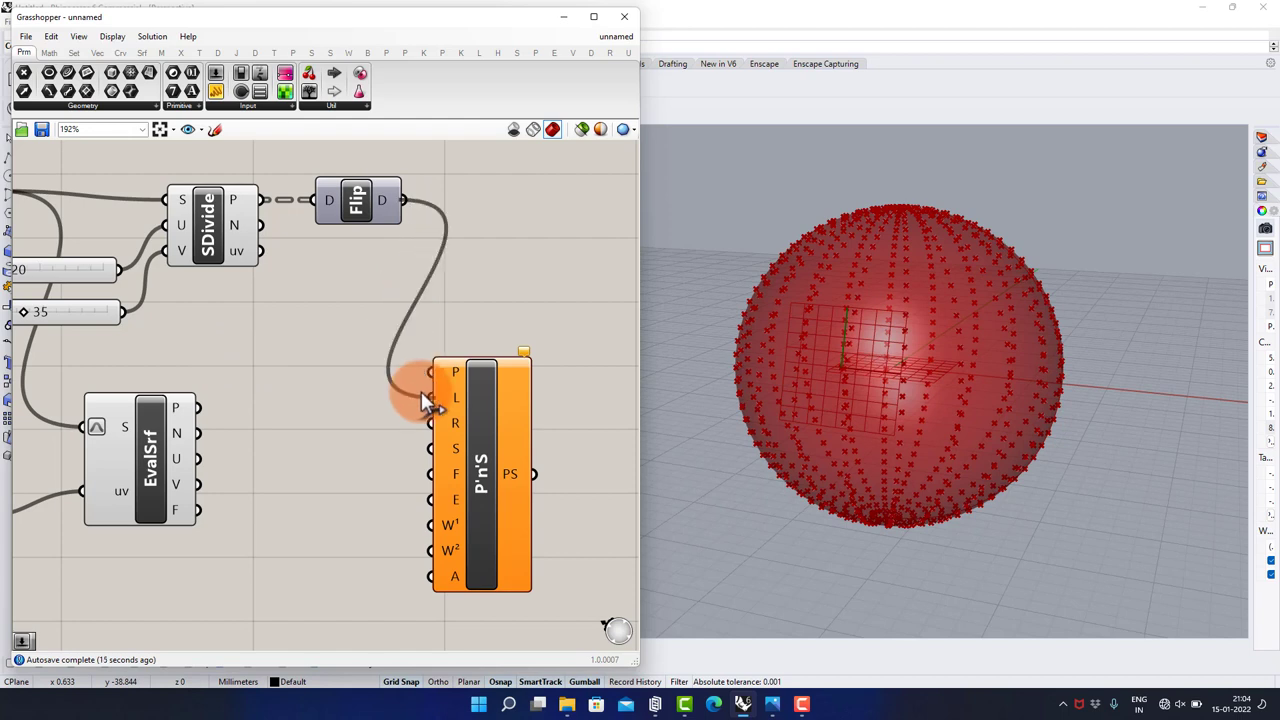
pyautogui.moveTo(397, 215); pyautogui.dragTo(432, 369)
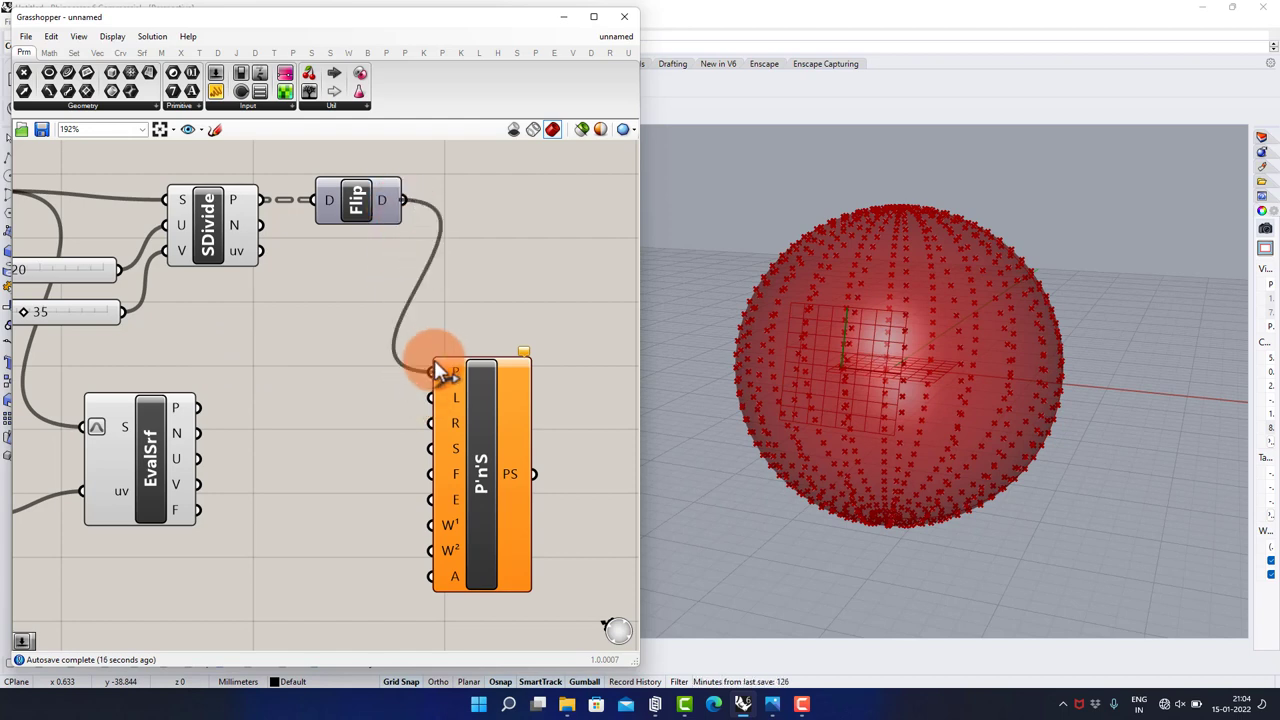
pyautogui.moveTo(197, 408); pyautogui.dragTo(432, 398)
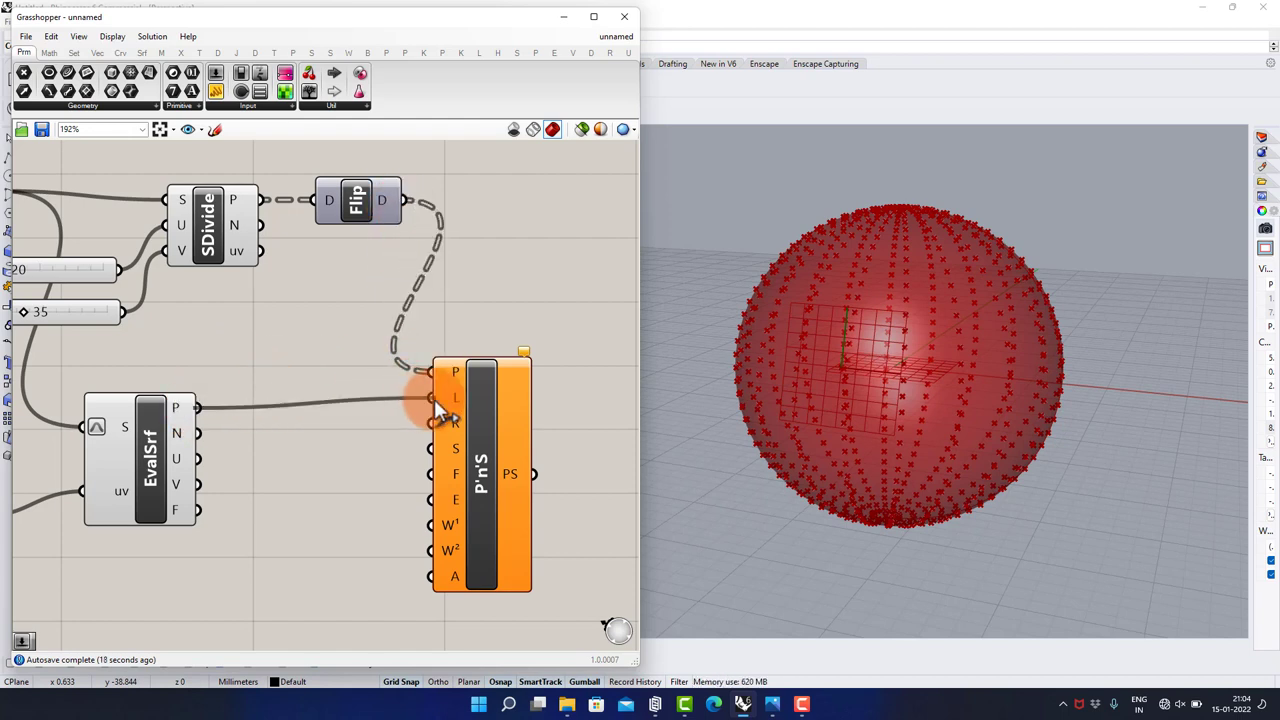
pyautogui.moveTo(411, 421); pyautogui.dragTo(423, 389, button='right')
pyautogui.moveTo(499, 424); pyautogui.dragTo(563, 434)
pyautogui.click(402, 460)
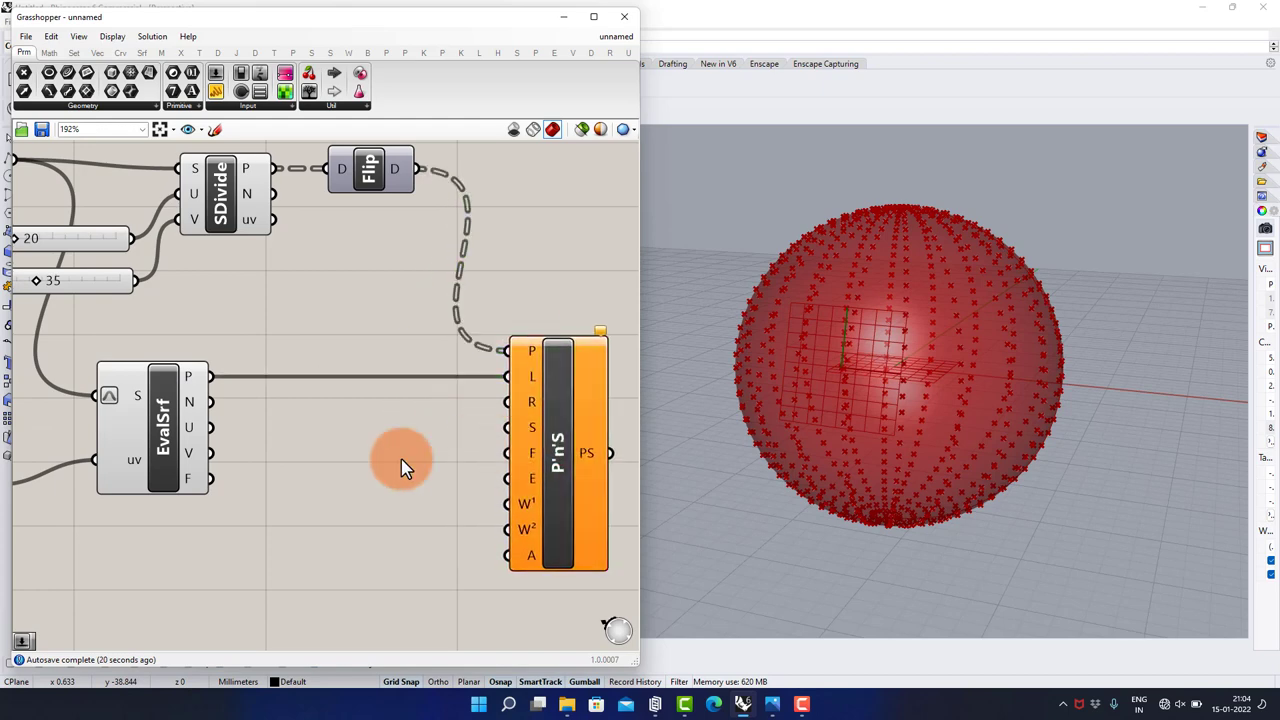
# - Add a number slider with the value 6.50 connected to Pinch'n'Spread's R input
pyautogui.scroll(2, 346, 417)
pyautogui.doubleClick(346, 417)
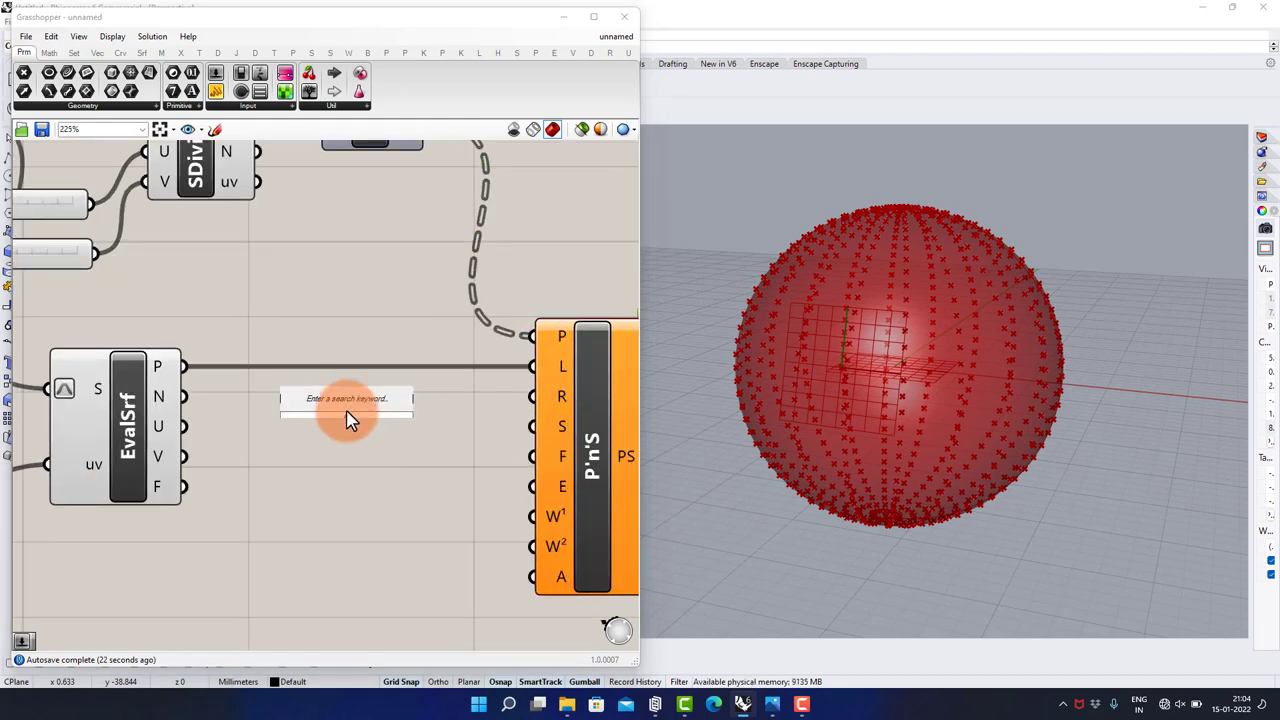
pyautogui.press('Return')
pyautogui.scroll(2, 463, 412)
pyautogui.moveTo(463, 412); pyautogui.dragTo(323, 389, button='right')
pyautogui.scroll(-1, 309, 402)
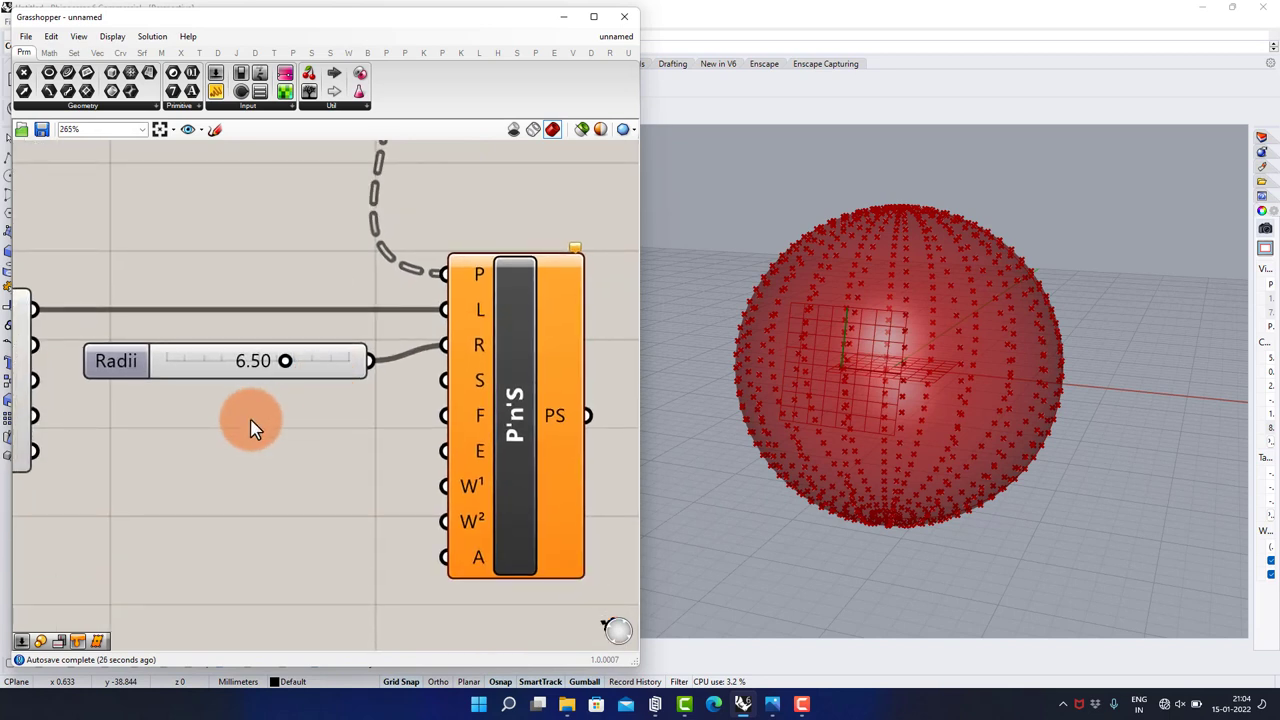
pyautogui.scroll(1, 251, 420)
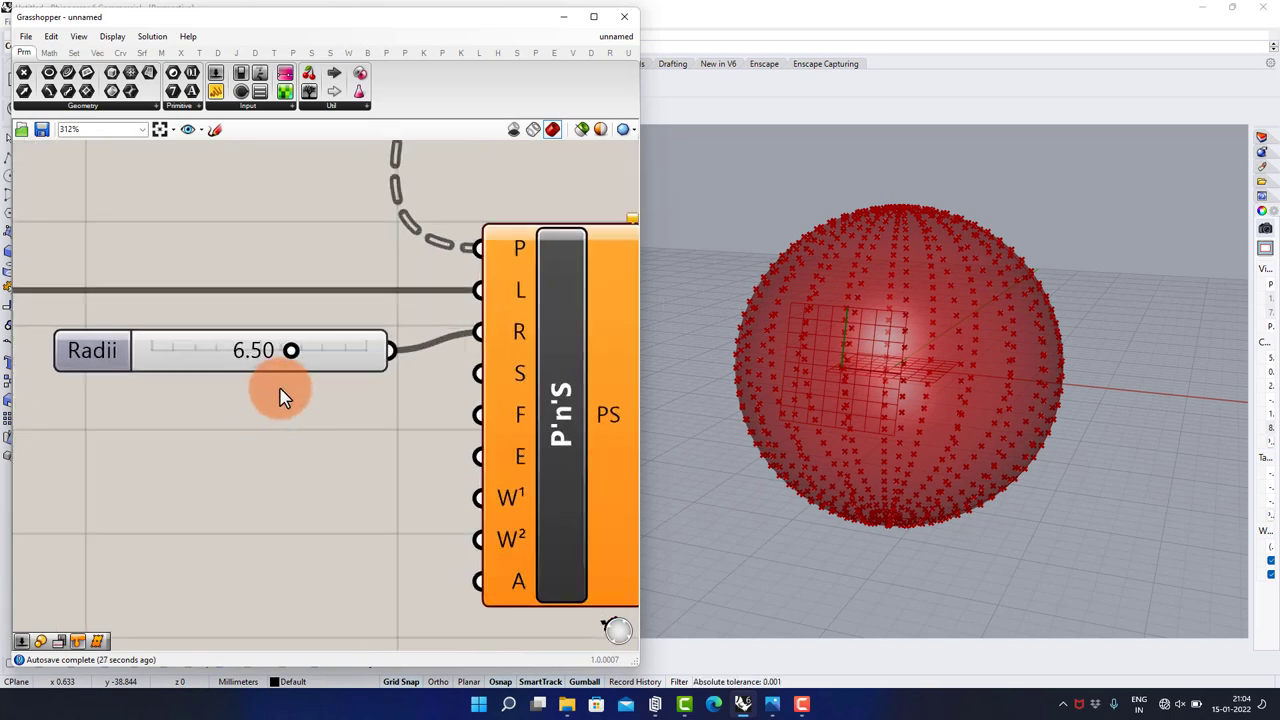
# - Add a two-decimal number slider starting at 0 below the Radii slider and set it to 0.73
pyautogui.doubleClick(221, 434)
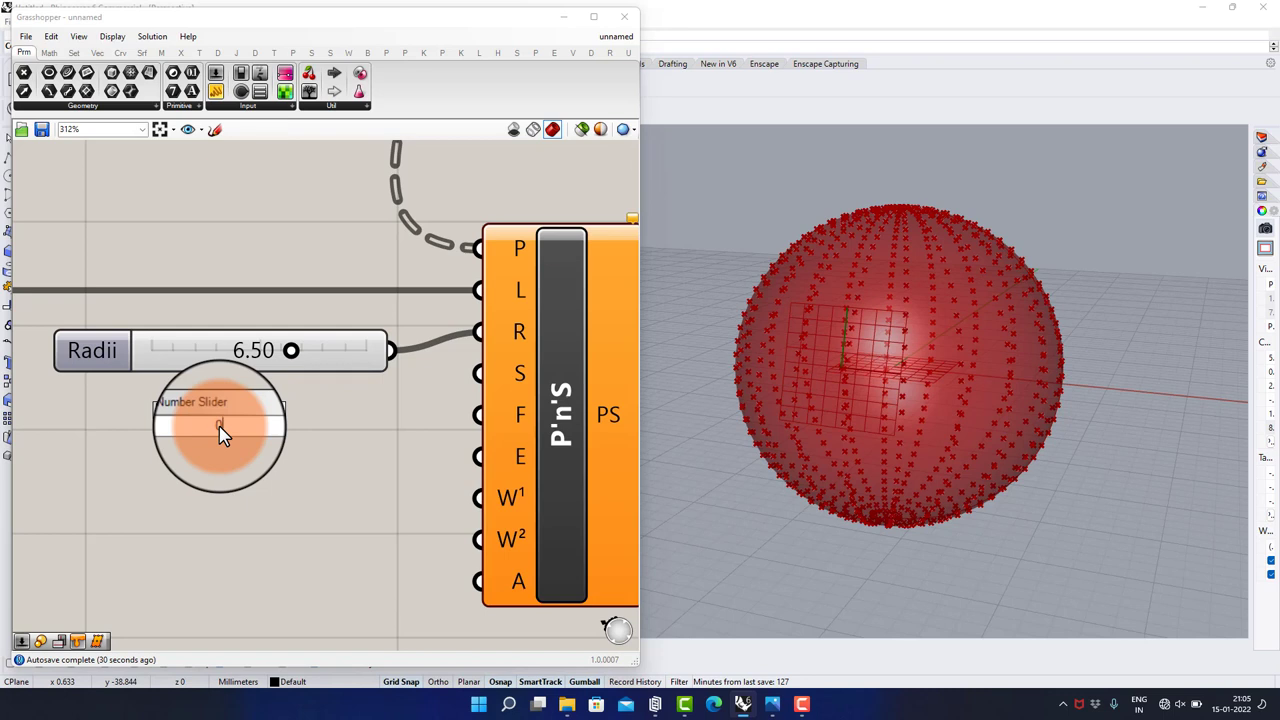
pyautogui.write('0<')
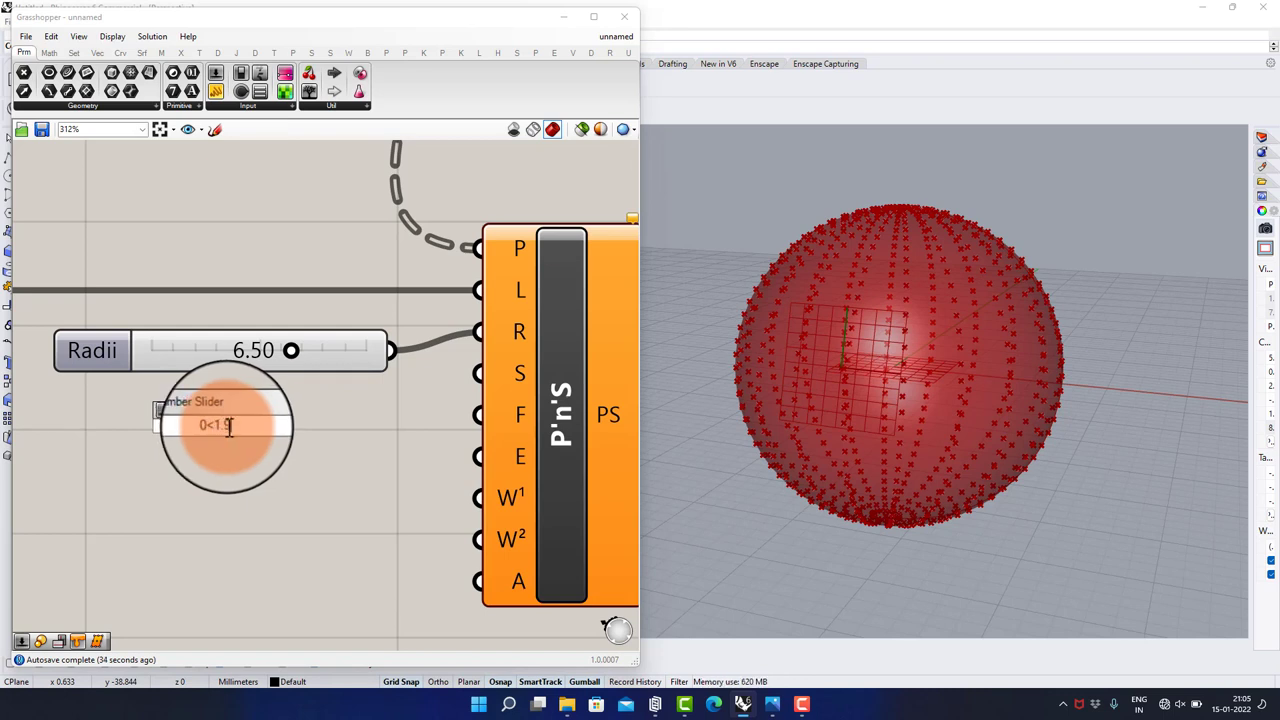
pyautogui.write('1.9')
pyautogui.press('Return')
pyautogui.moveTo(161, 426); pyautogui.dragTo(380, 428)
pyautogui.moveTo(235, 438); pyautogui.dragTo(230, 438)
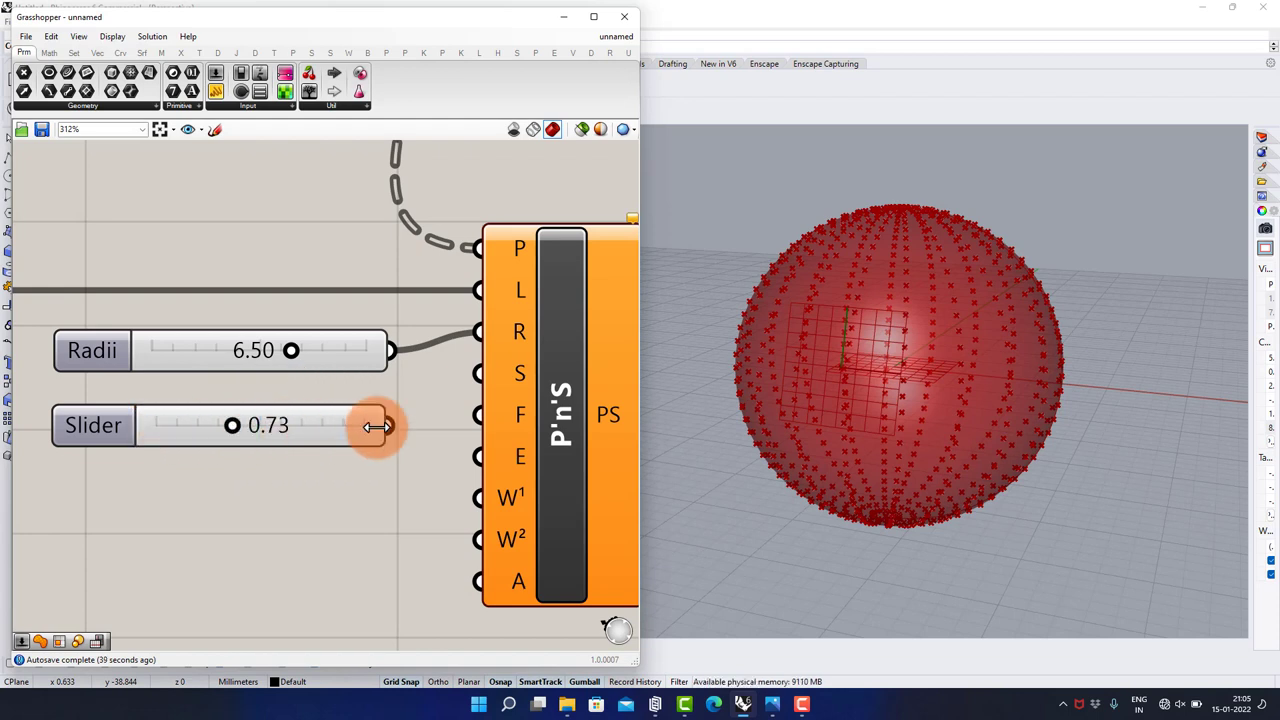
# - Connect the new slider to Pinch'n'Spread's S input and set it to 0.95
pyautogui.moveTo(449, 381); pyautogui.dragTo(479, 373)
pyautogui.click(259, 428)
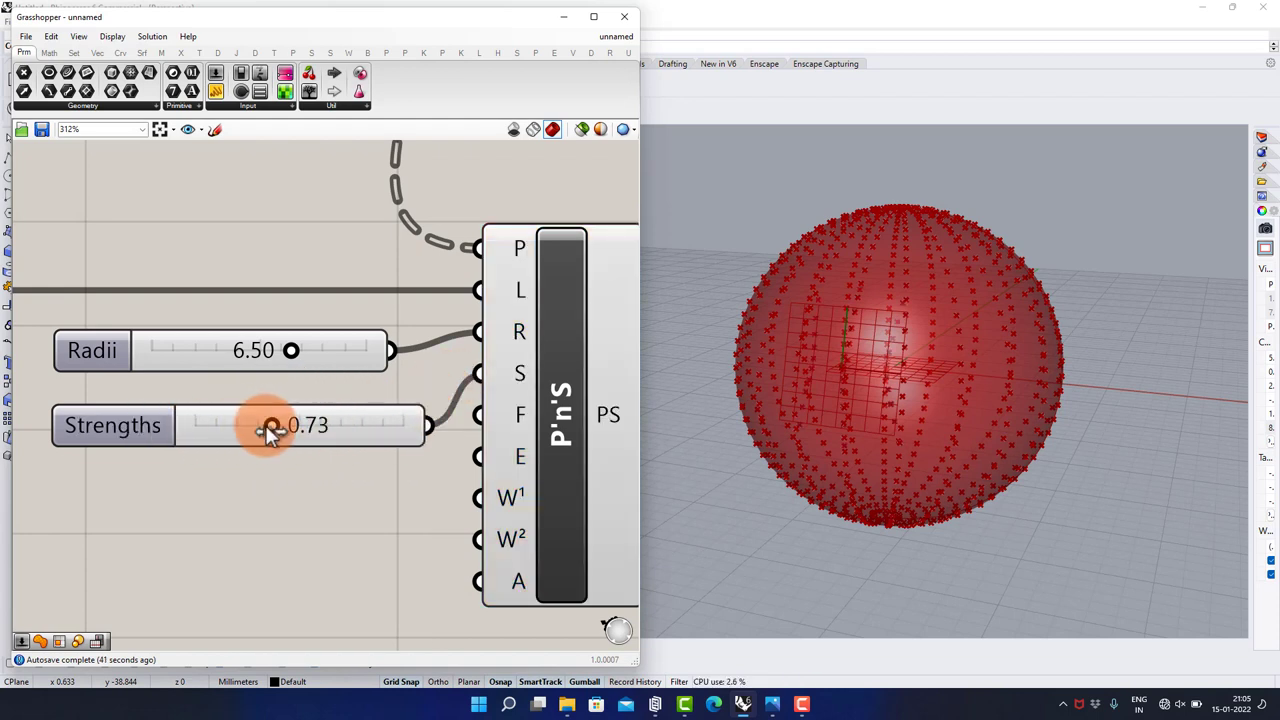
pyautogui.moveTo(295, 434)
pyautogui.mouseDown()
pyautogui.moveTo(274, 434)
pyautogui.moveTo(312, 427)
pyautogui.mouseUp()
pyautogui.click(291, 488)
# - Add another two-decimal number slider, connect it to Pinch'n'Spread's F input and set it to 0.60
pyautogui.moveTo(292, 494); pyautogui.dragTo(310, 454, button='right')
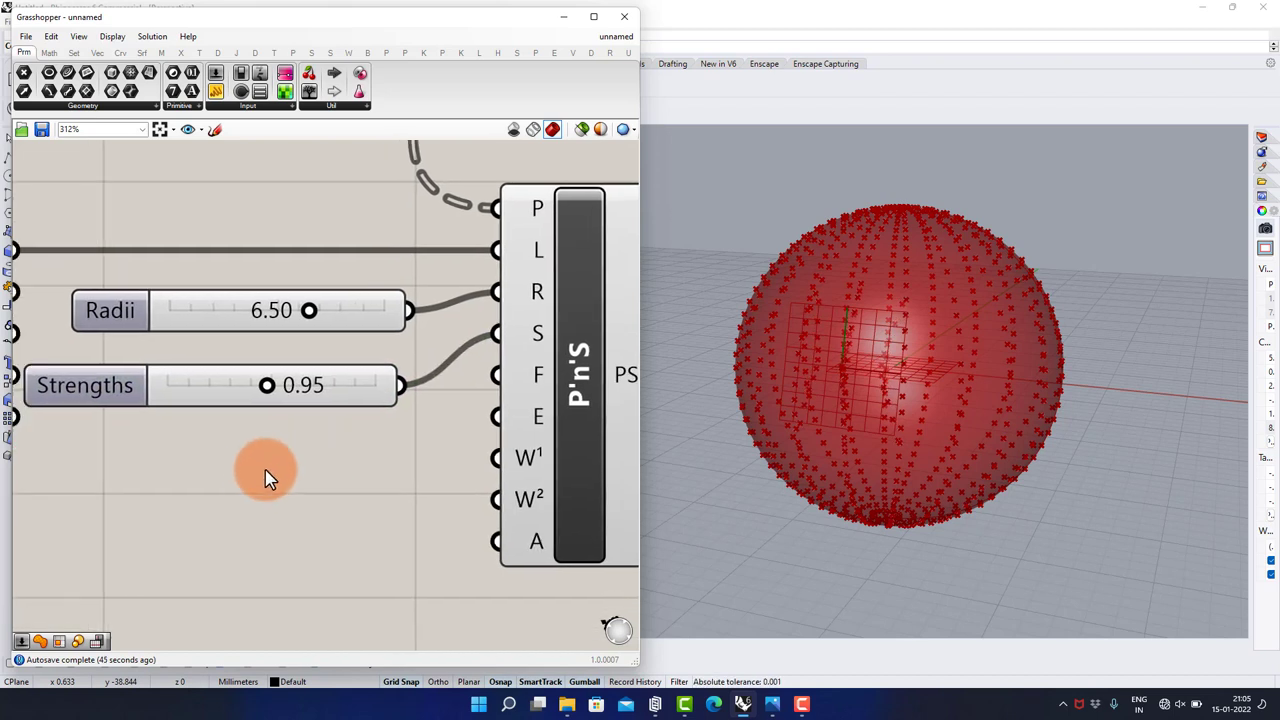
pyautogui.doubleClick(249, 486)
pyautogui.write('.50')
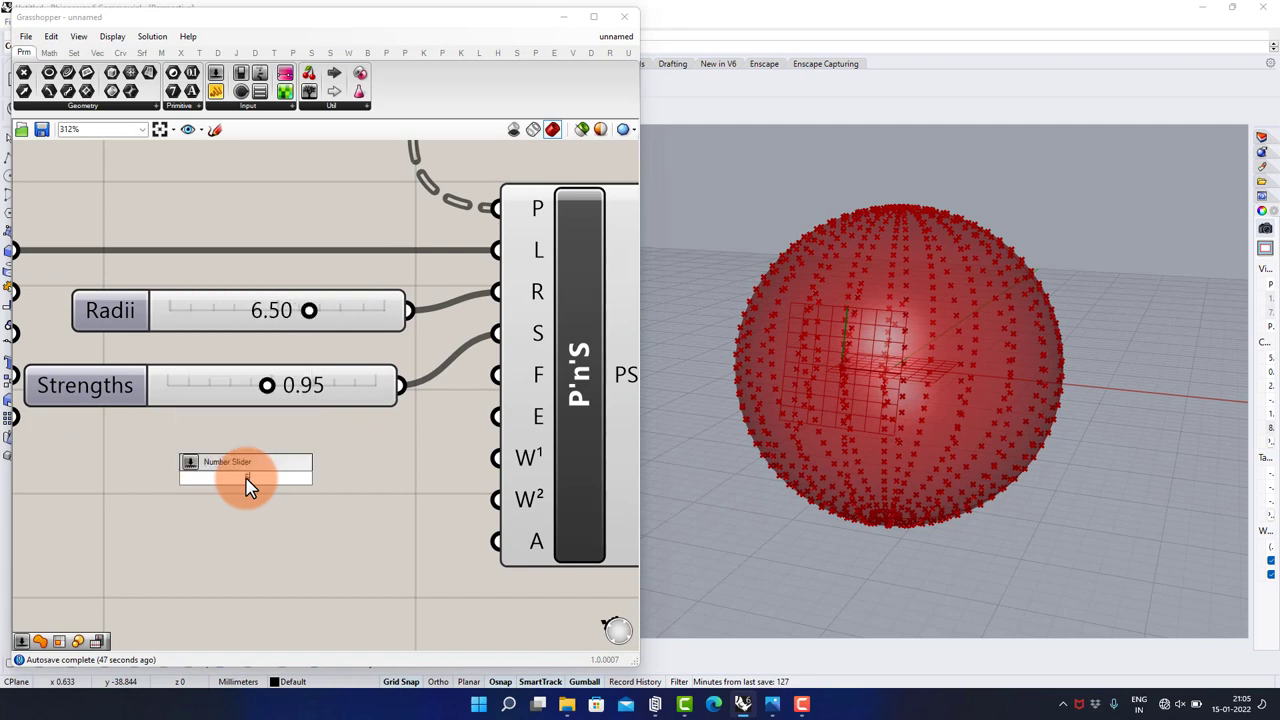
pyautogui.press('Return')
pyautogui.moveTo(417, 476); pyautogui.dragTo(497, 375)
pyautogui.moveTo(303, 480); pyautogui.dragTo(440, 497)
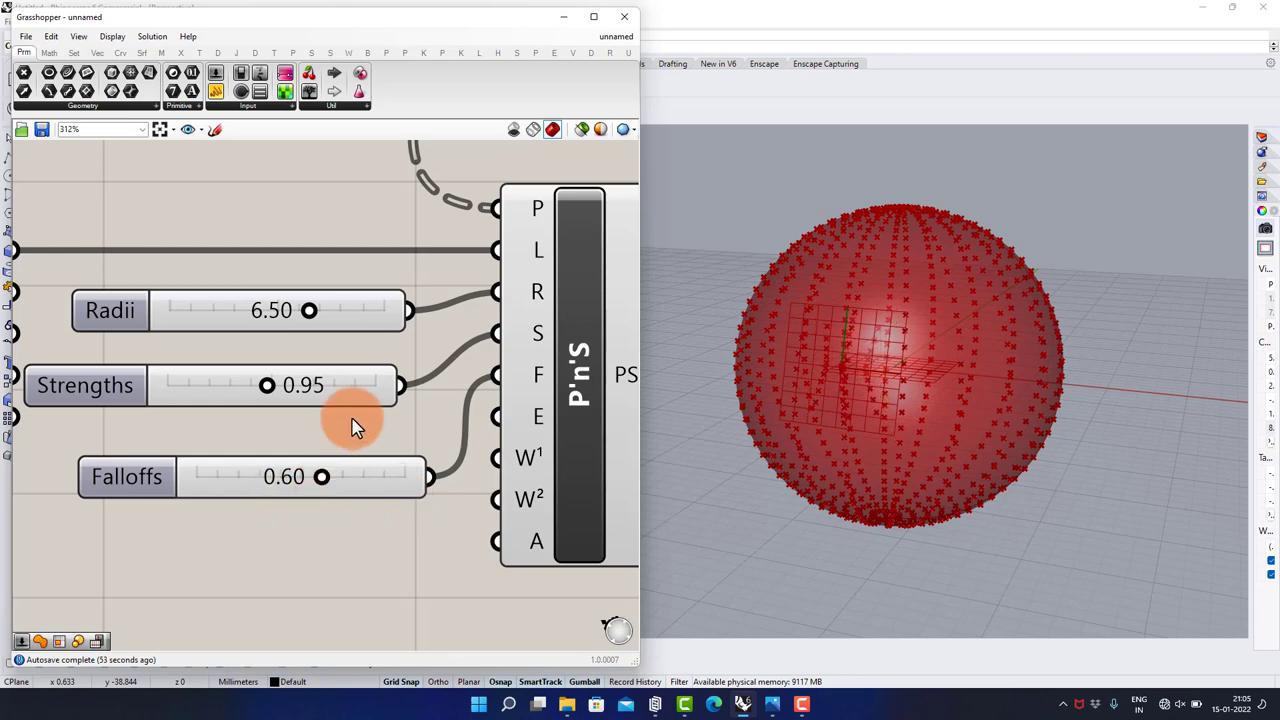
# - Move the Pinch'n'Spread component farther away from its input sliders
pyautogui.scroll(-5, 352, 418)
pyautogui.moveTo(437, 397); pyautogui.dragTo(490, 405)
pyautogui.click(407, 275)
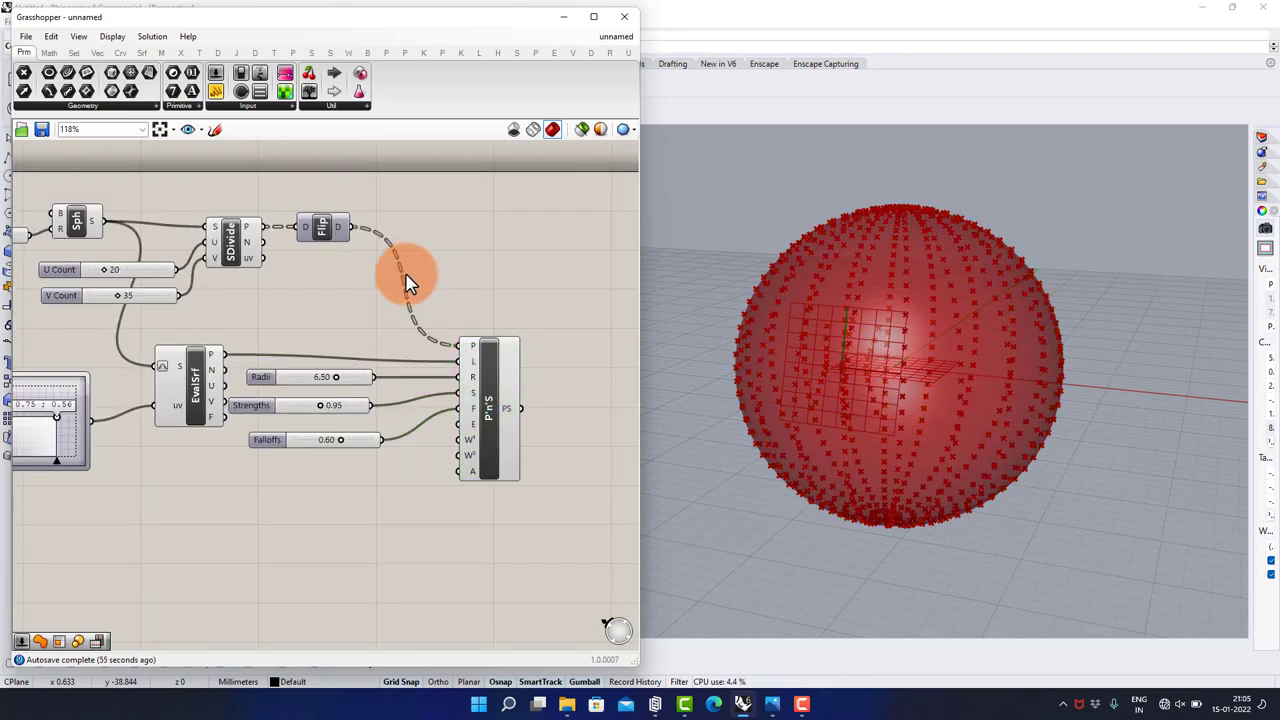
# - Disable the preview of every component except Pinch'n'Spread and inspect the remaining points in the Rhino viewport
pyautogui.scroll(-3, 408, 283)
pyautogui.moveTo(380, 192); pyautogui.dragTo(152, 480)
pyautogui.middleClick(234, 456)
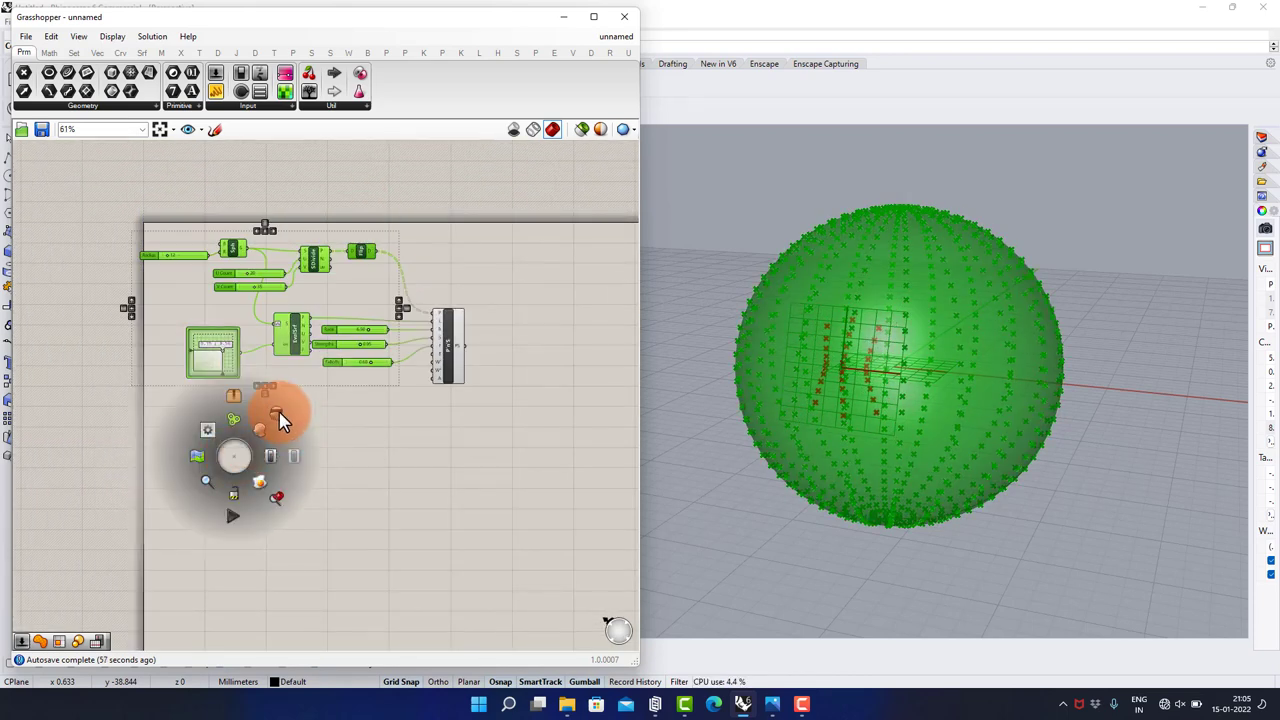
pyautogui.click(280, 420)
pyautogui.scroll(8, 906, 334)
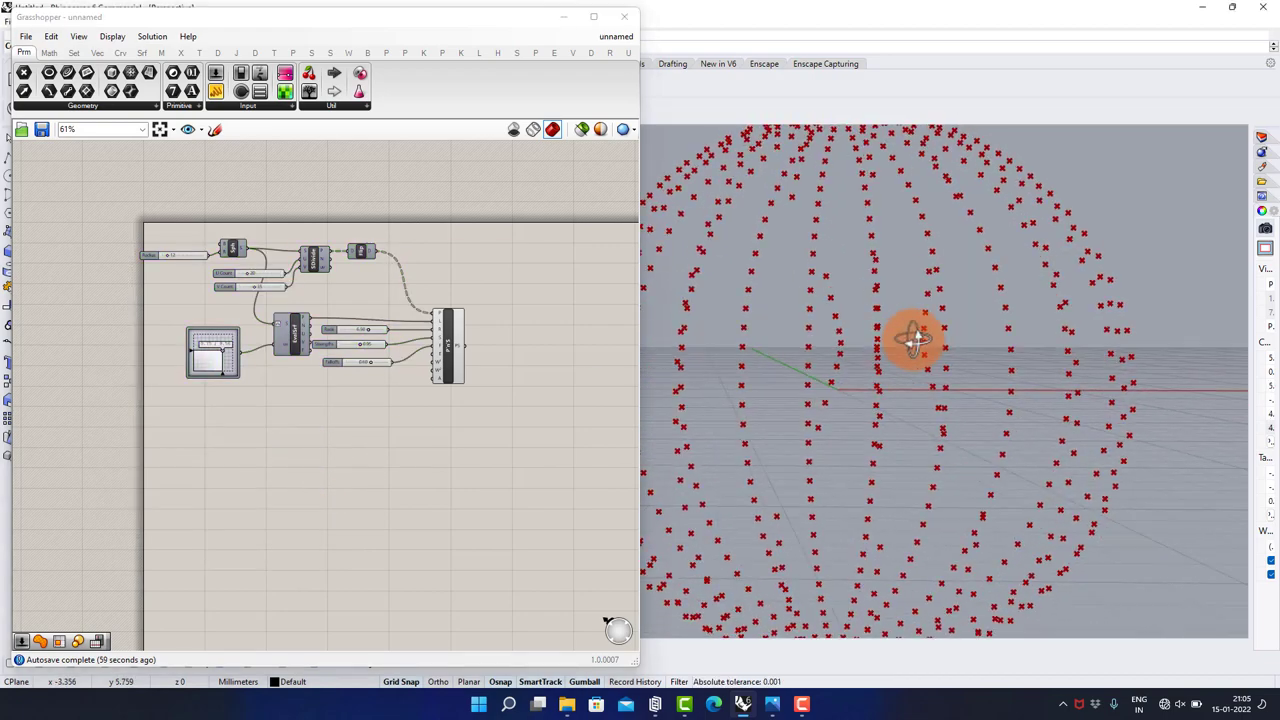
pyautogui.moveTo(914, 340); pyautogui.dragTo(868, 390, button='right')
# - Adjust the Pinch'n'Spread sliders to Strengths 1.11, Radii 6.77 and Falloffs 1.00
pyautogui.scroll(4, 398, 370)
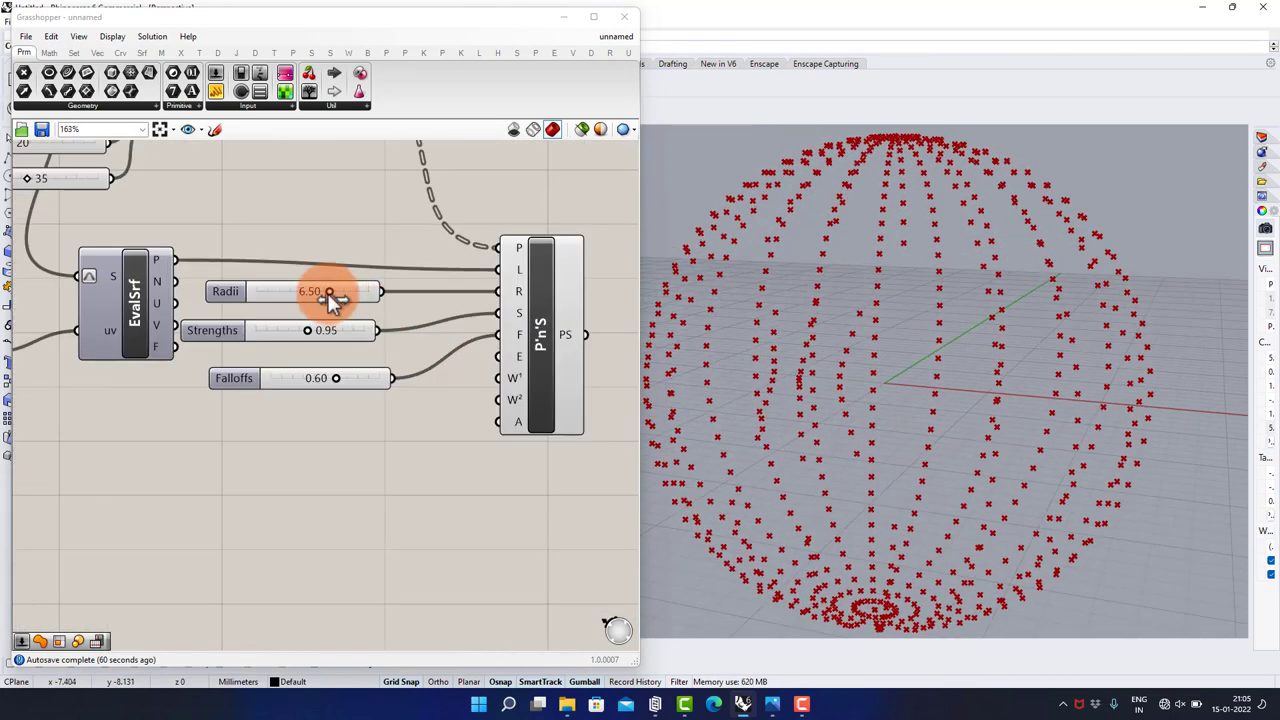
pyautogui.scroll(5, 327, 293)
pyautogui.moveTo(270, 396); pyautogui.dragTo(315, 400)
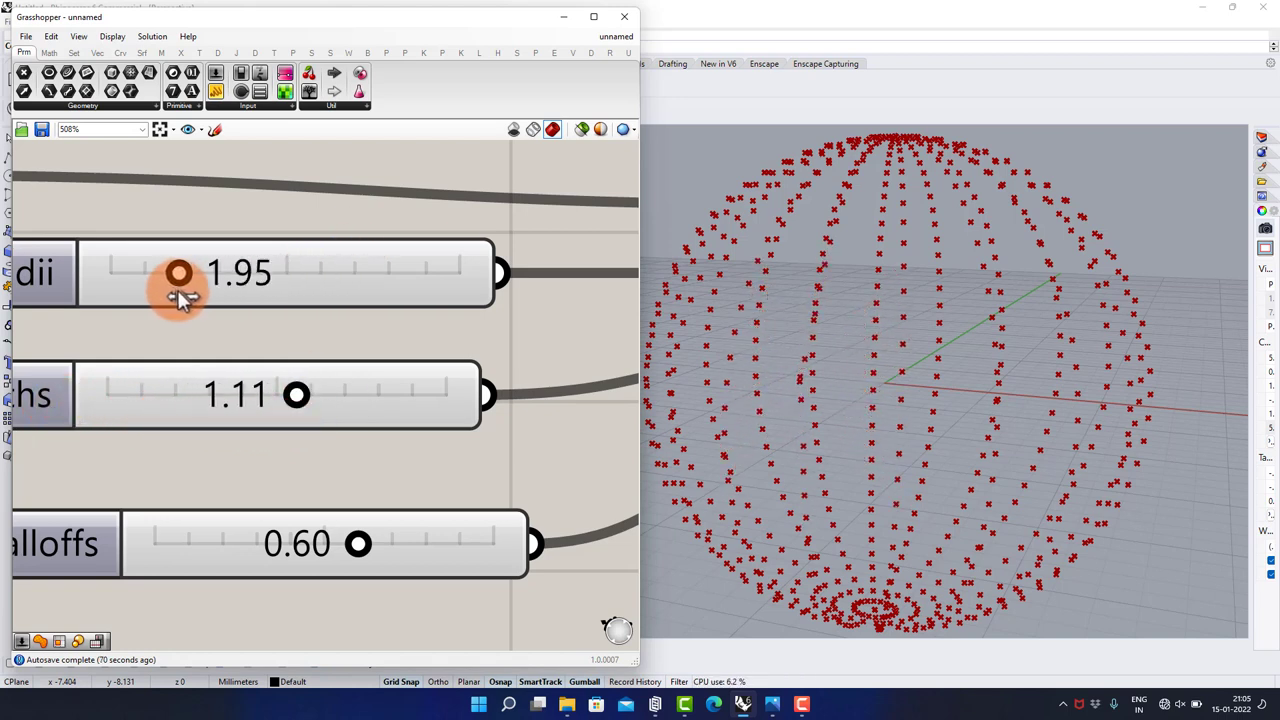
pyautogui.moveTo(376, 321)
pyautogui.mouseDown()
pyautogui.moveTo(417, 323)
pyautogui.moveTo(354, 329)
pyautogui.mouseUp()
pyautogui.moveTo(343, 551); pyautogui.dragTo(440, 553)
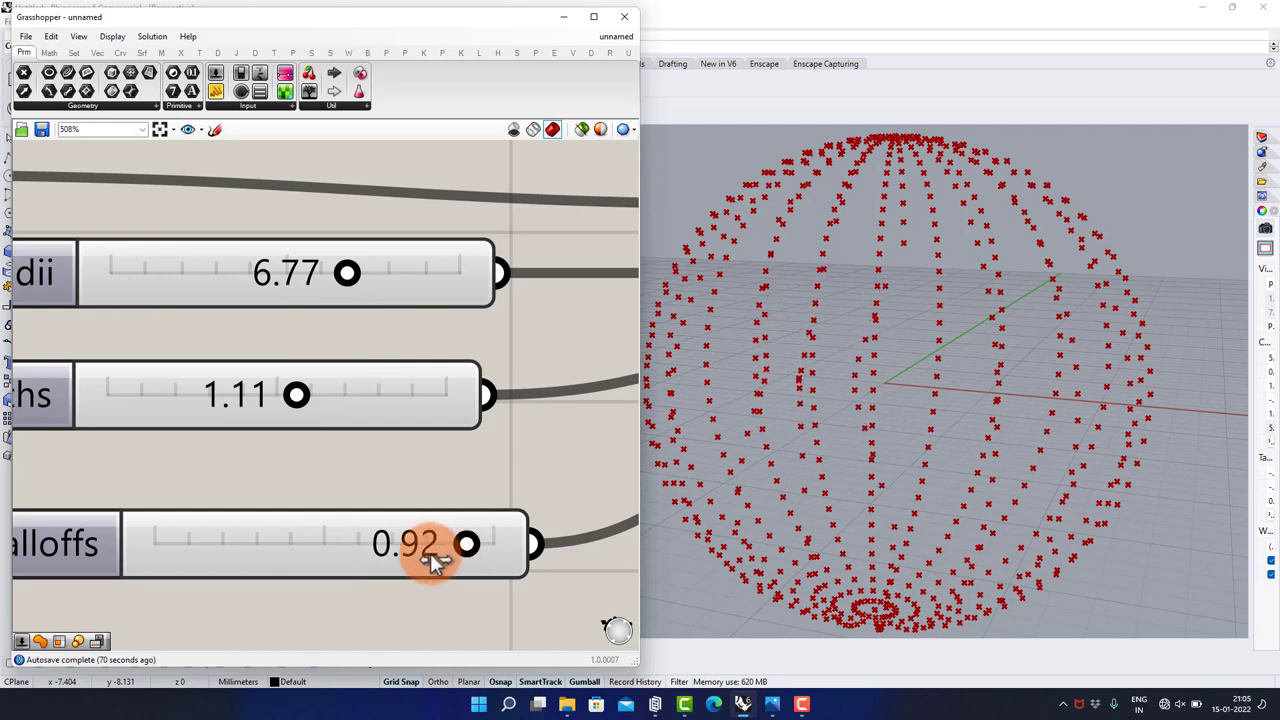
pyautogui.moveTo(262, 556); pyautogui.dragTo(533, 565)
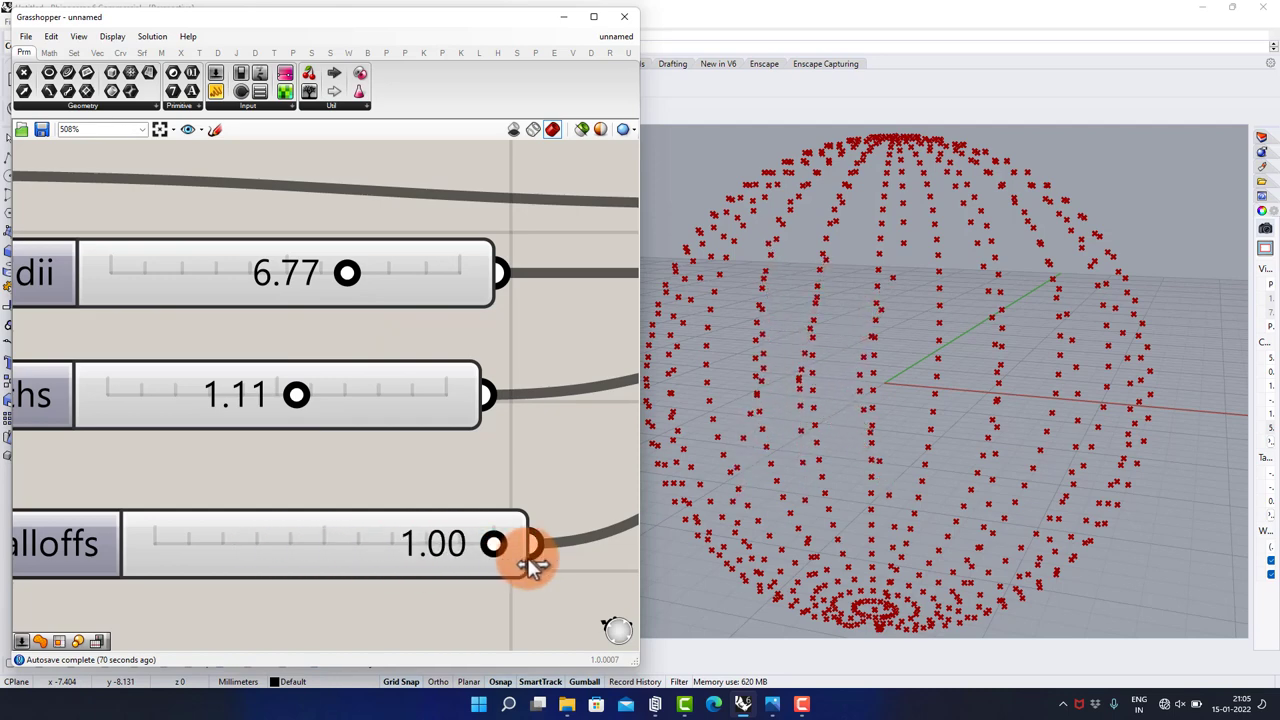
# - Add a Nurbs Curve component after Pinch'n'Spread and connect the PS output to its V input
pyautogui.scroll(-6, 382, 565)
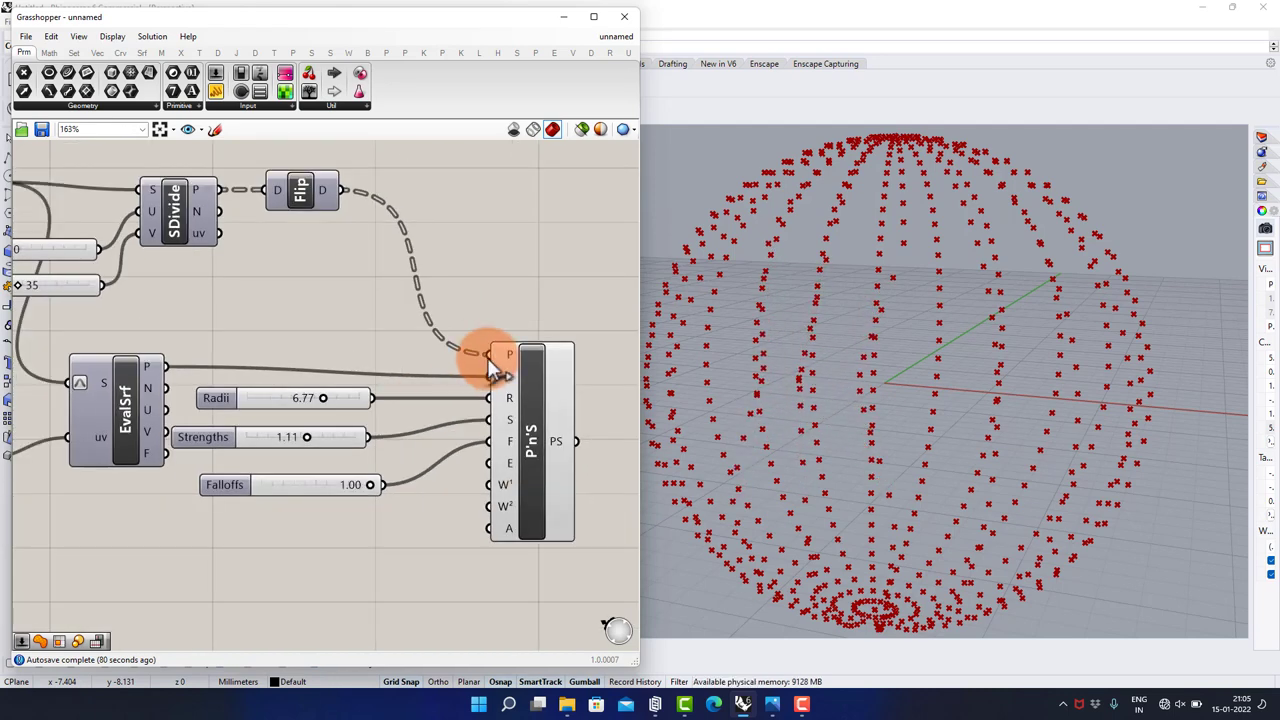
pyautogui.scroll(2, 417, 378)
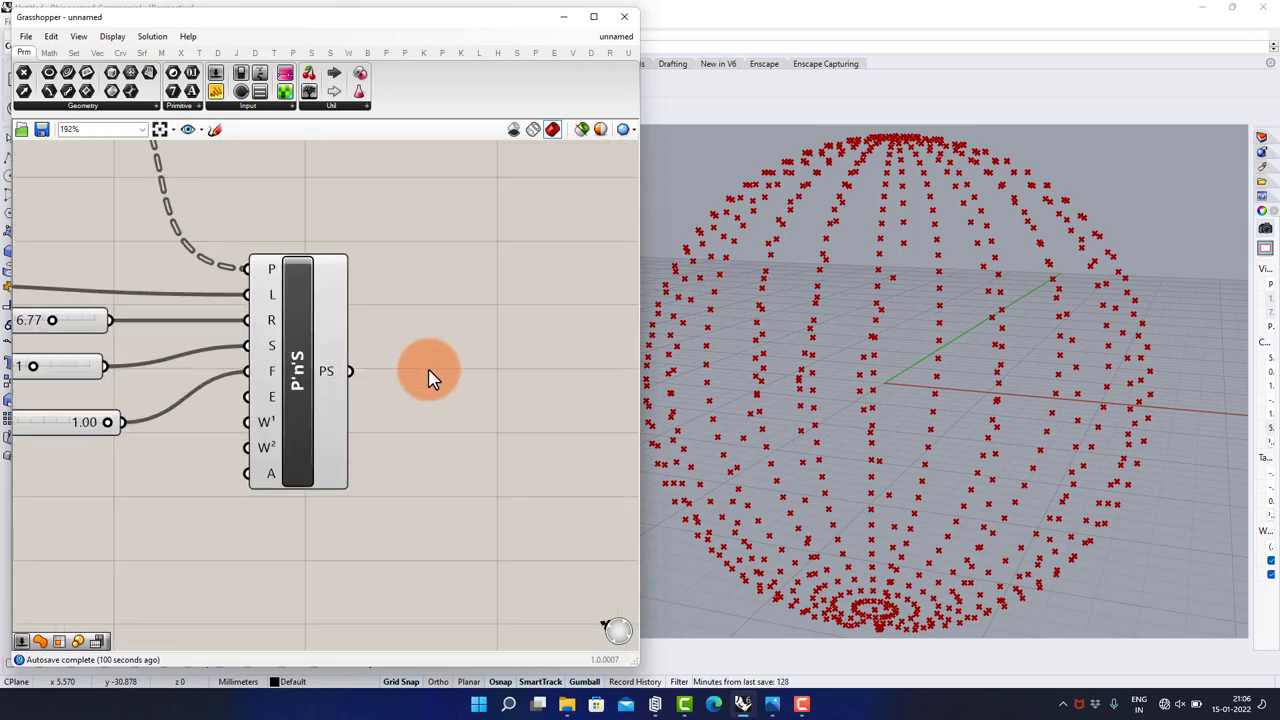
pyautogui.rightClick(428, 378)
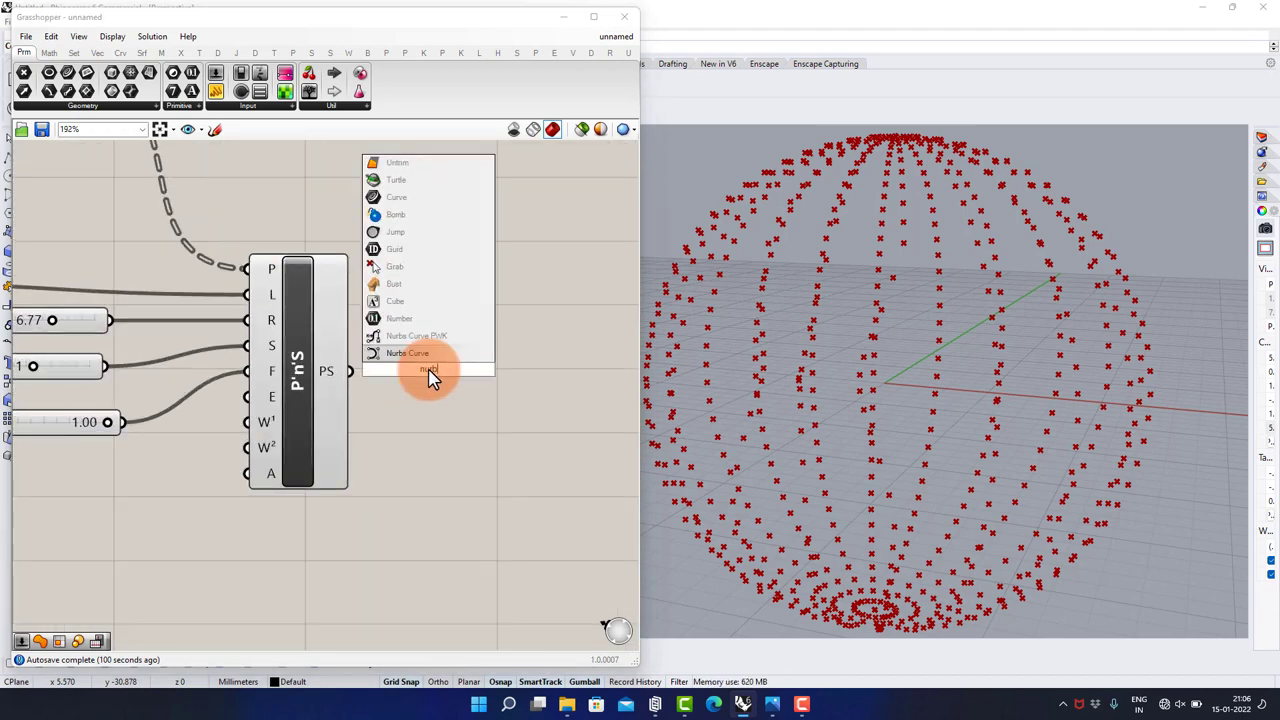
pyautogui.click(420, 356)
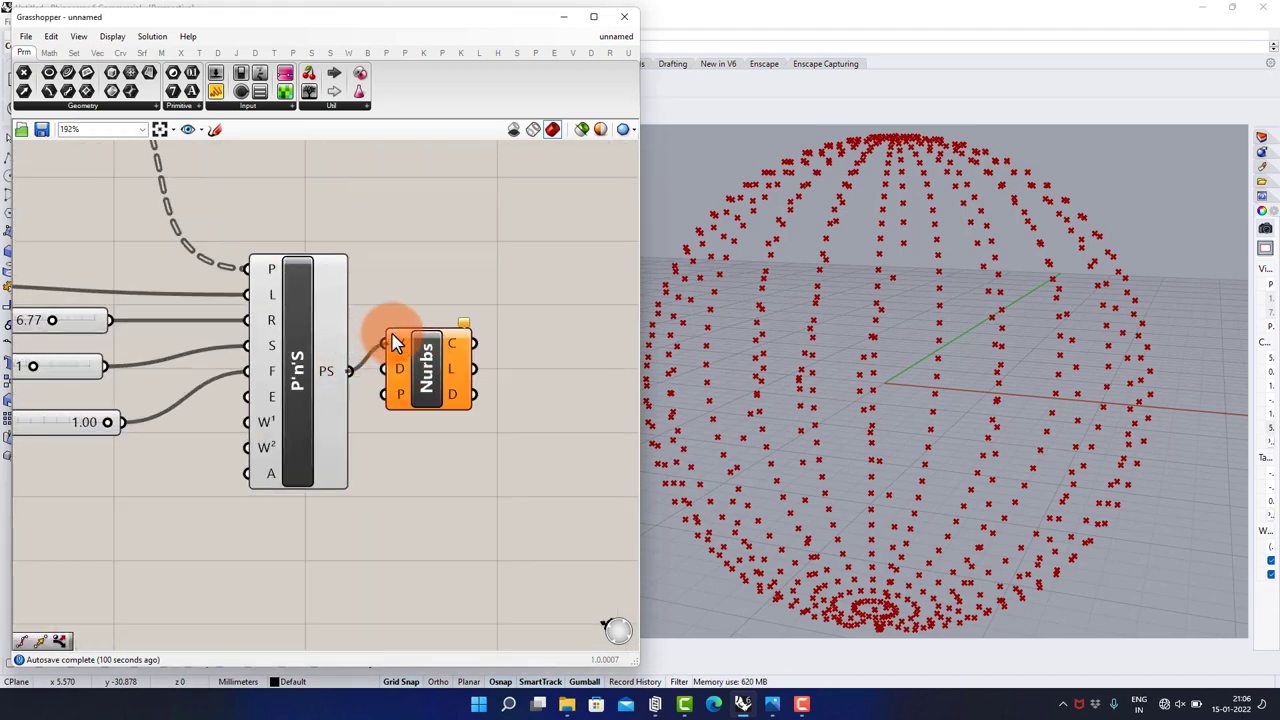
pyautogui.moveTo(432, 366); pyautogui.dragTo(467, 393)
pyautogui.click(518, 296)
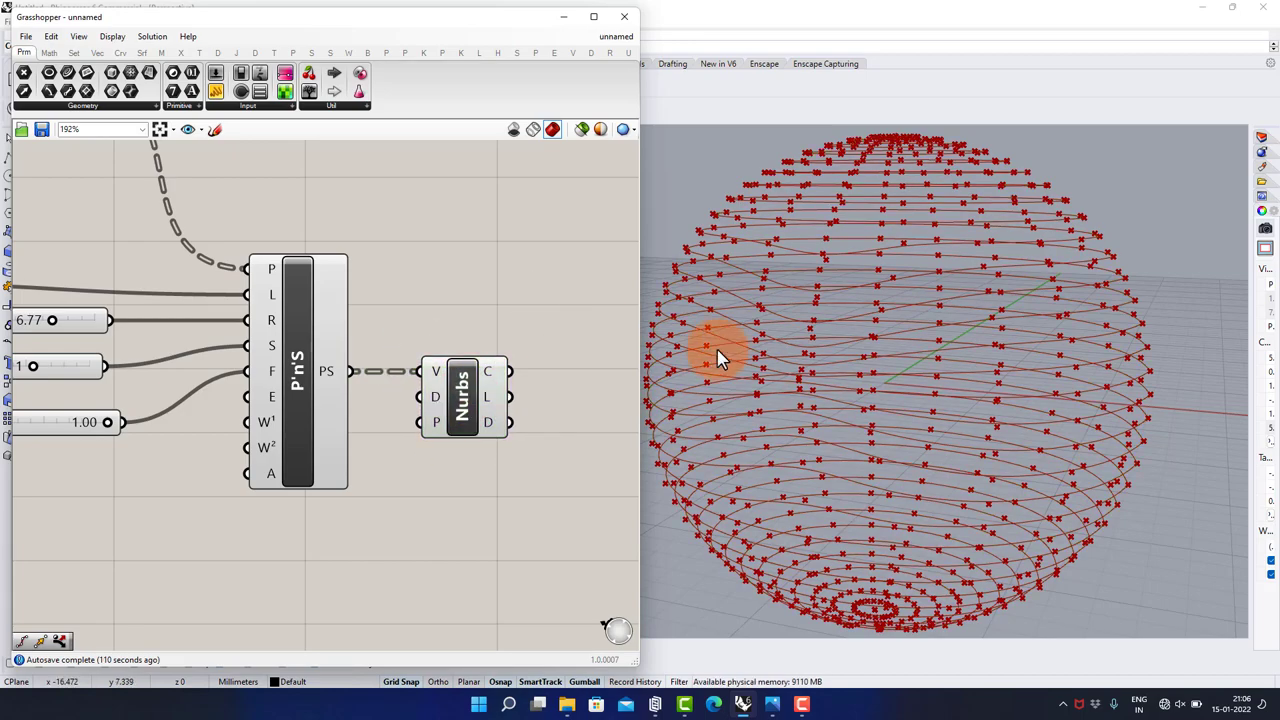
pyautogui.moveTo(717, 351); pyautogui.dragTo(763, 343, button='right')
# - Add an Extrude component below and beyond Nurbs Curve, with the curve output connected to its B input
pyautogui.moveTo(521, 472); pyautogui.dragTo(401, 477, button='right')
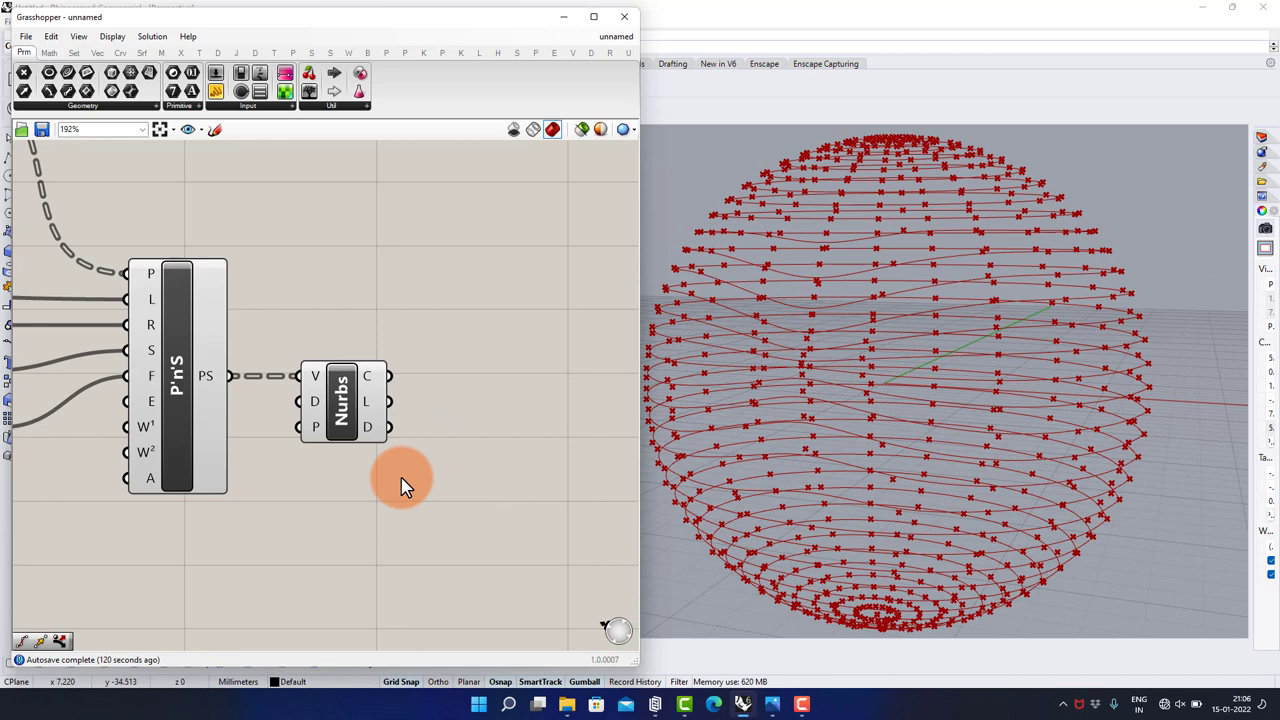
pyautogui.doubleClick(464, 429)
pyautogui.write('extrude')
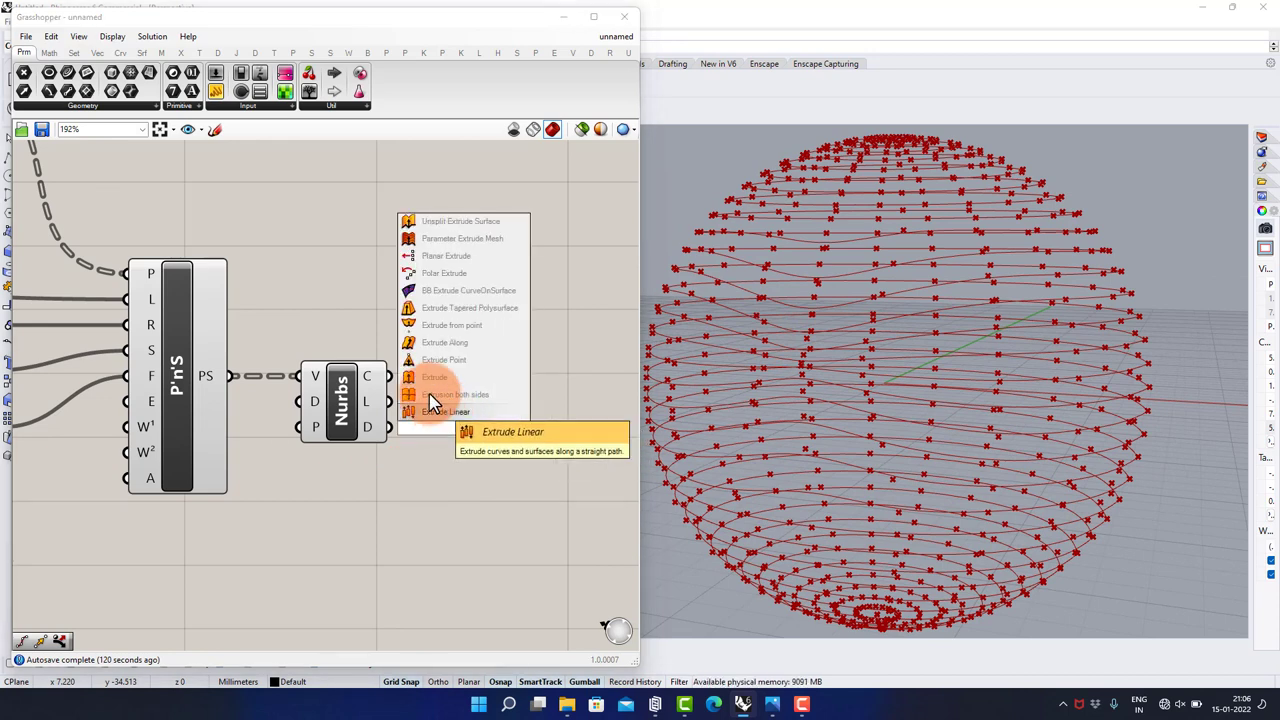
pyautogui.click(434, 377)
pyautogui.moveTo(454, 447); pyautogui.dragTo(473, 509)
# - Add a Unit Z vector and connect it to Extrude's D input
pyautogui.doubleClick(336, 547)
pyautogui.write('z')
pyautogui.click(337, 534)
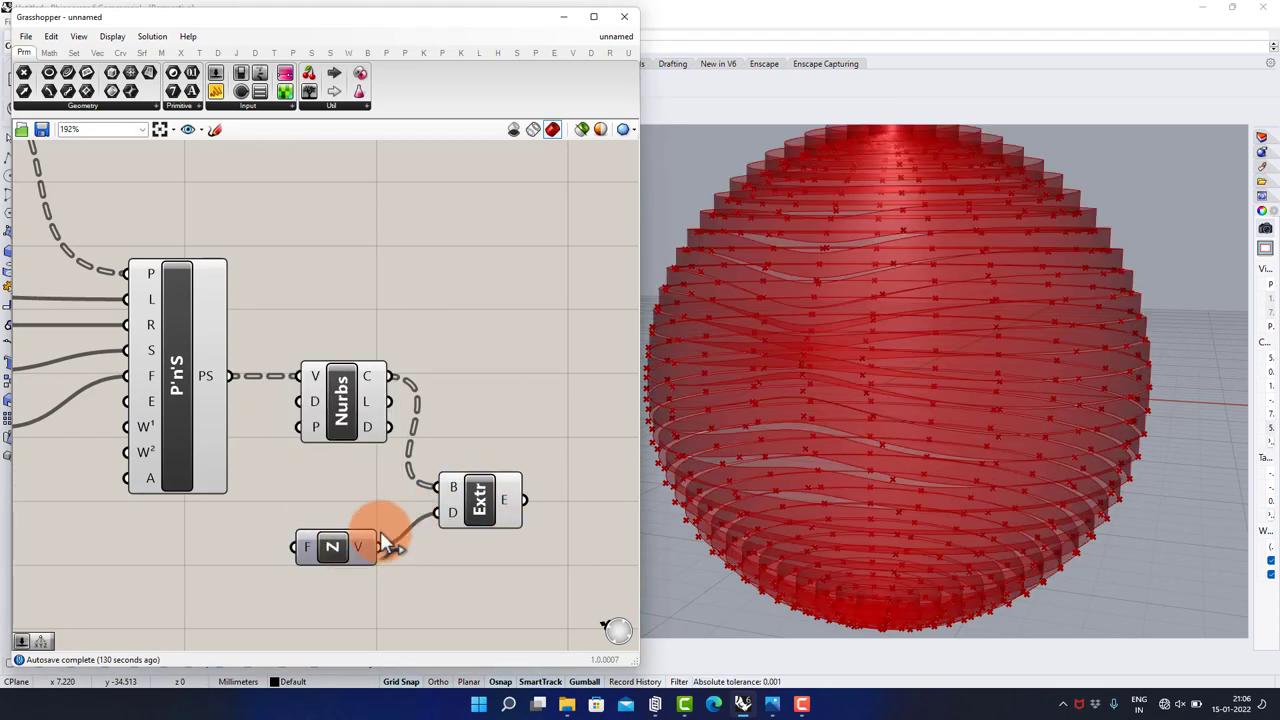
# - Add a number slider, connect it to Unit Z's F input and set the factor to 0.3
pyautogui.moveTo(383, 541); pyautogui.dragTo(428, 457, button='right')
pyautogui.doubleClick(224, 565)
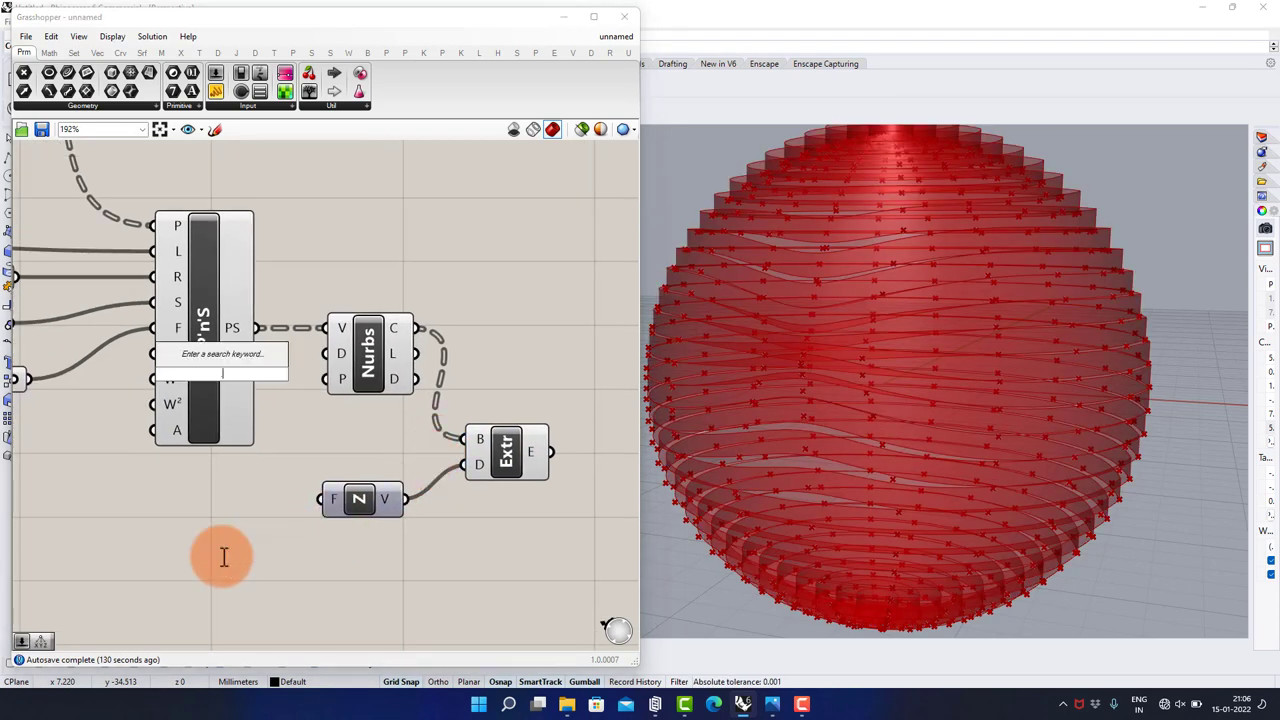
pyautogui.write('0.2')
pyautogui.press('Return')
pyautogui.moveTo(283, 547); pyautogui.dragTo(320, 498)
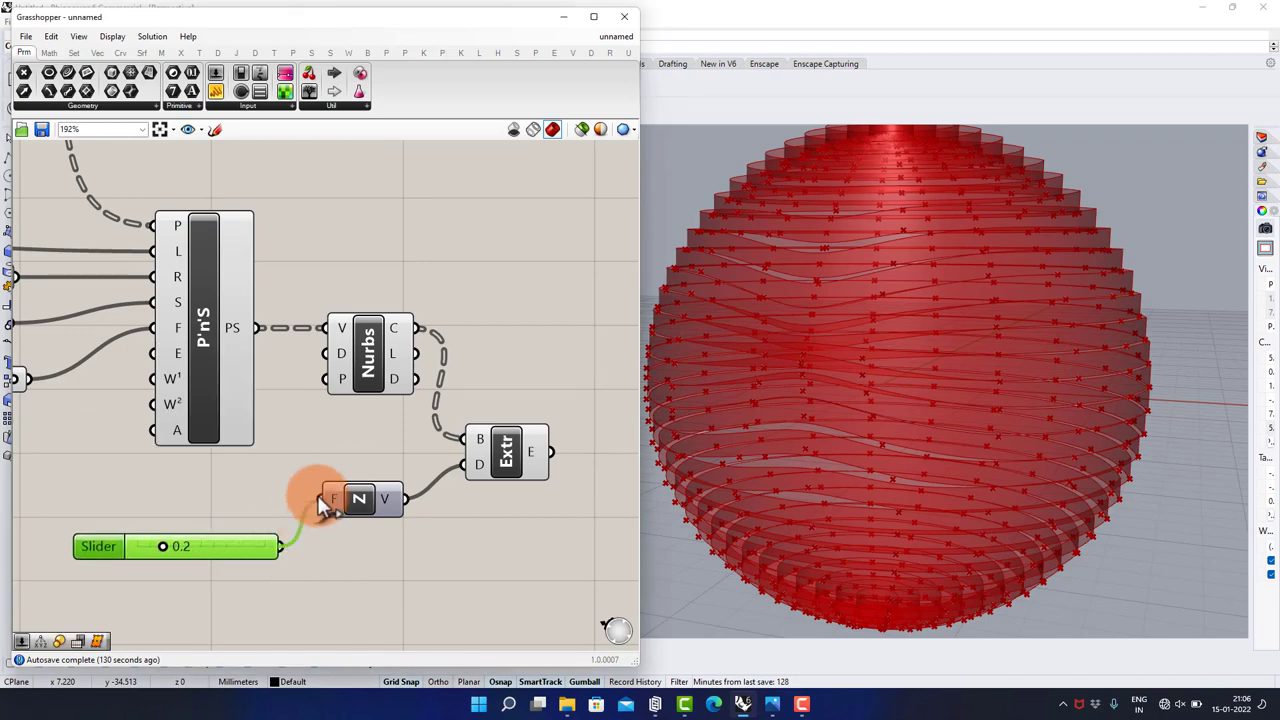
pyautogui.moveTo(166, 544)
pyautogui.mouseDown()
pyautogui.moveTo(228, 544)
pyautogui.moveTo(169, 551)
pyautogui.moveTo(182, 551)
pyautogui.mouseUp()
pyautogui.moveTo(829, 371); pyautogui.dragTo(888, 344, button='right')
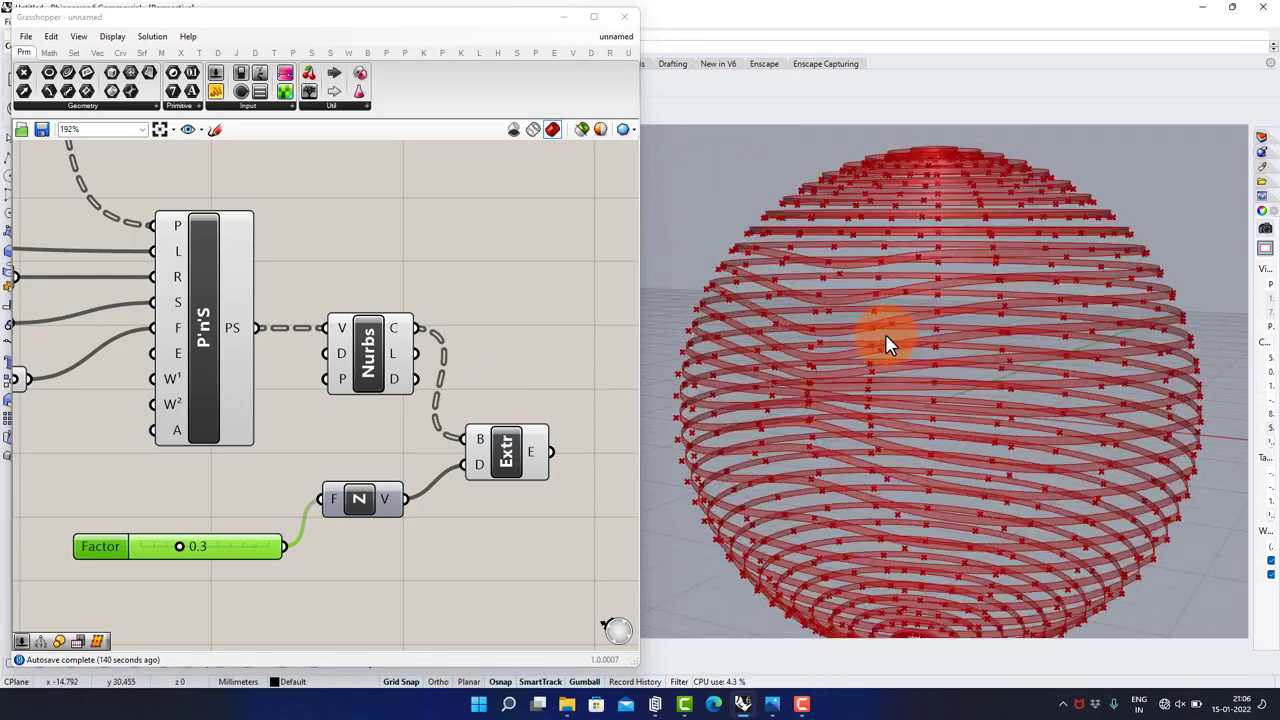
# - Add a Custom Preview component after Extrude and connect Extrude's E output to its G input
pyautogui.click(345, 455)
pyautogui.moveTo(417, 430); pyautogui.dragTo(247, 351, button='right')
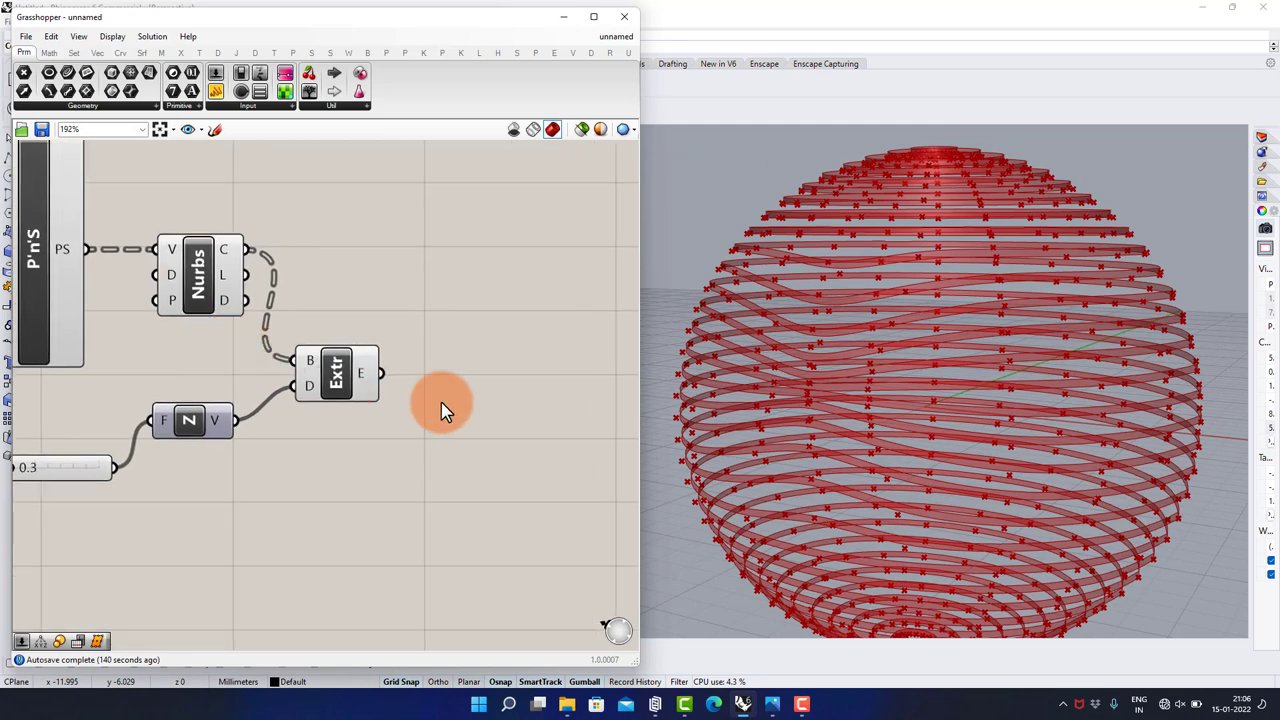
pyautogui.doubleClick(441, 402)
pyautogui.write('cust')
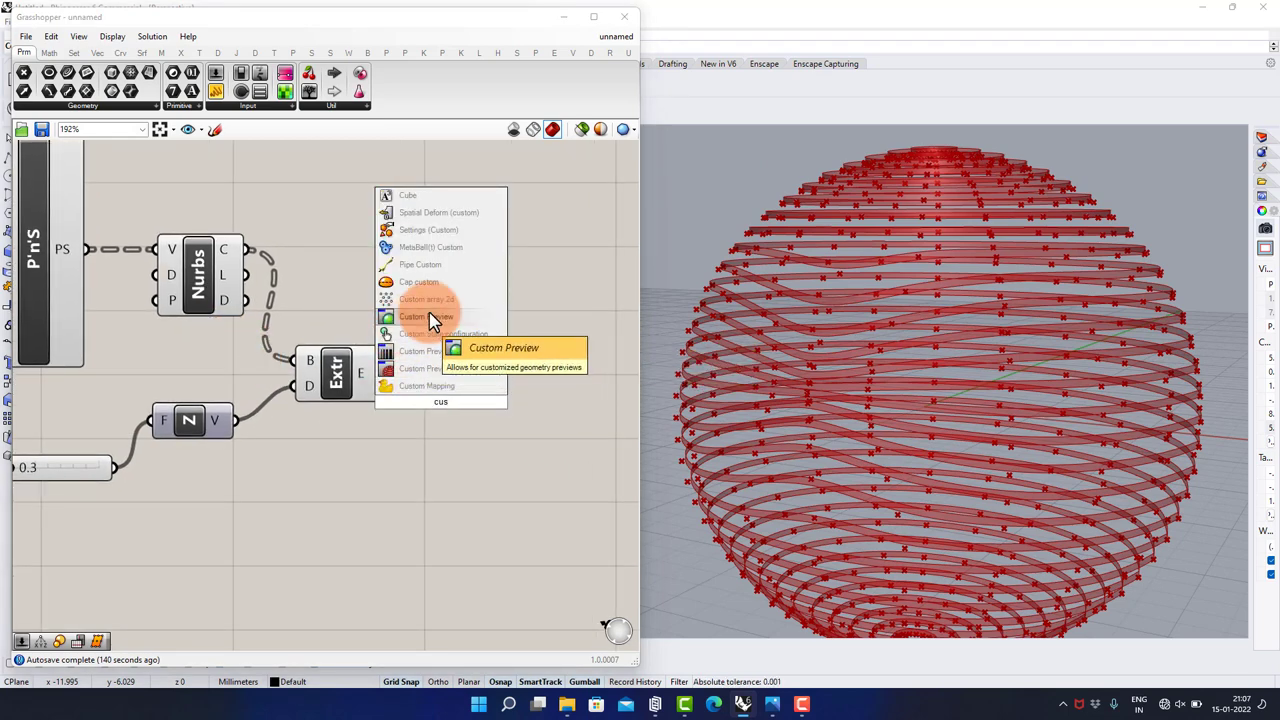
pyautogui.click(430, 316)
pyautogui.moveTo(381, 380); pyautogui.dragTo(450, 435)
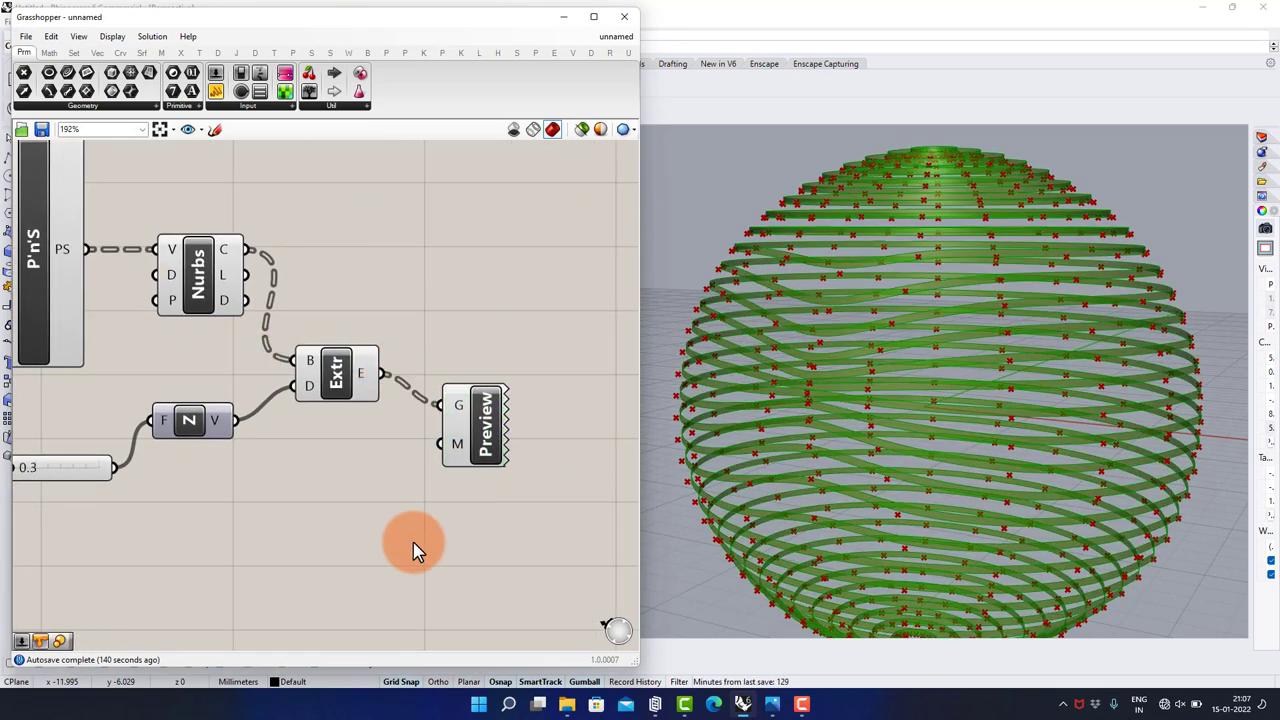
pyautogui.click(417, 549)
pyautogui.moveTo(829, 443); pyautogui.dragTo(905, 381, button='right')
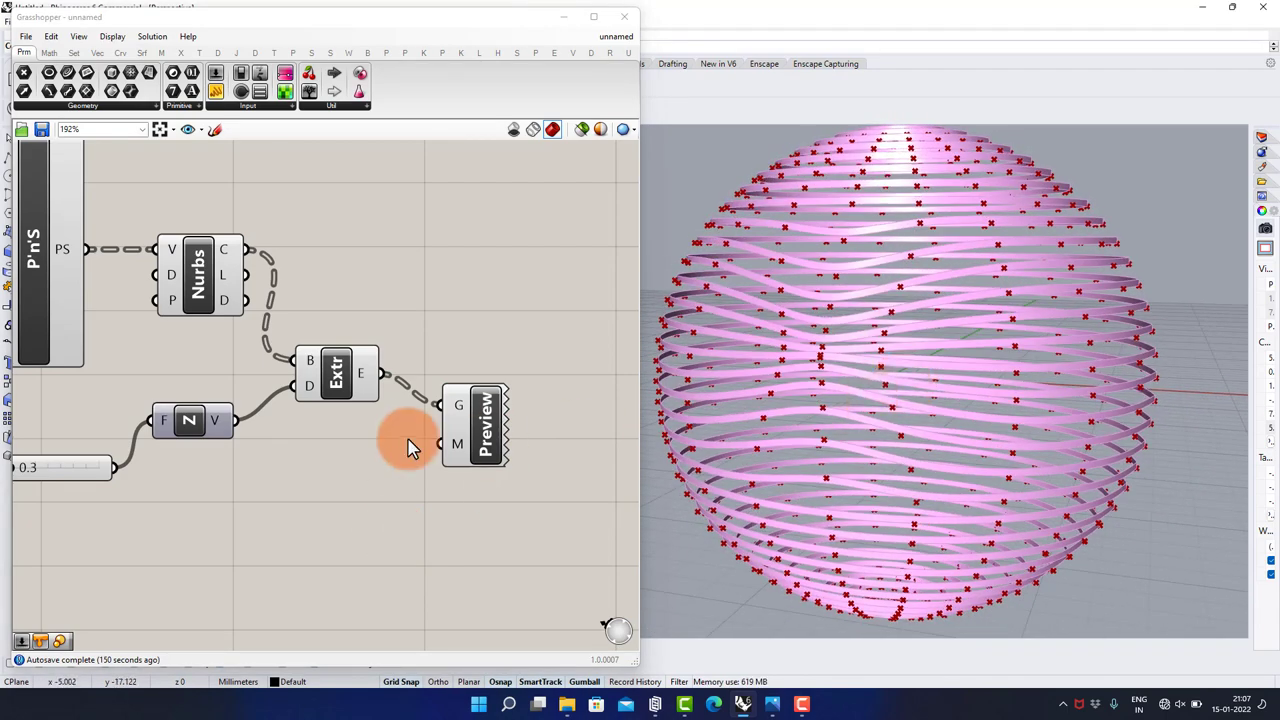
# - Try a smaller pinch area by setting the Radii slider to 3.73, keeping the Unit Z factor at 0.3
pyautogui.moveTo(288, 396); pyautogui.dragTo(450, 420, button='right')
pyautogui.scroll(2, 145, 483)
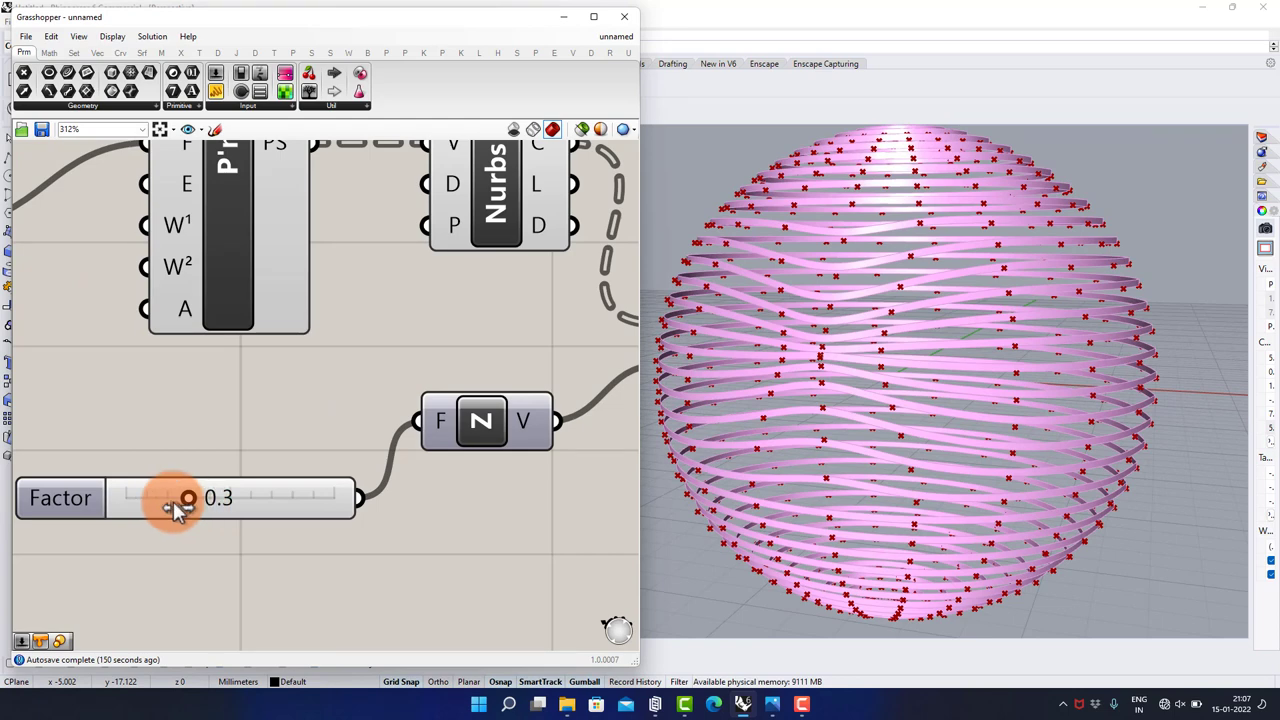
pyautogui.moveTo(173, 505)
pyautogui.mouseDown()
pyautogui.moveTo(139, 503)
pyautogui.moveTo(183, 513)
pyautogui.mouseUp()
pyautogui.scroll(-4, 330, 355)
pyautogui.moveTo(193, 300); pyautogui.dragTo(316, 428, button='right')
pyautogui.scroll(4, 141, 294)
pyautogui.scroll(2, 198, 350)
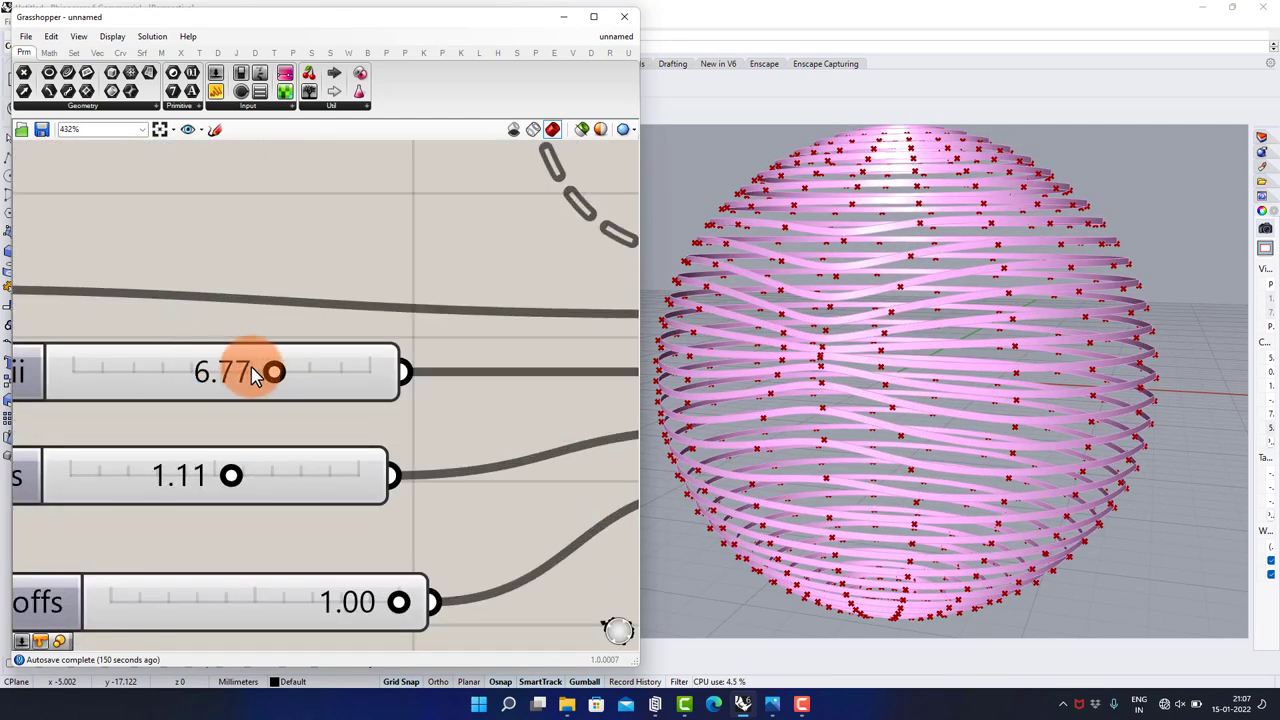
pyautogui.moveTo(268, 374); pyautogui.dragTo(141, 380)
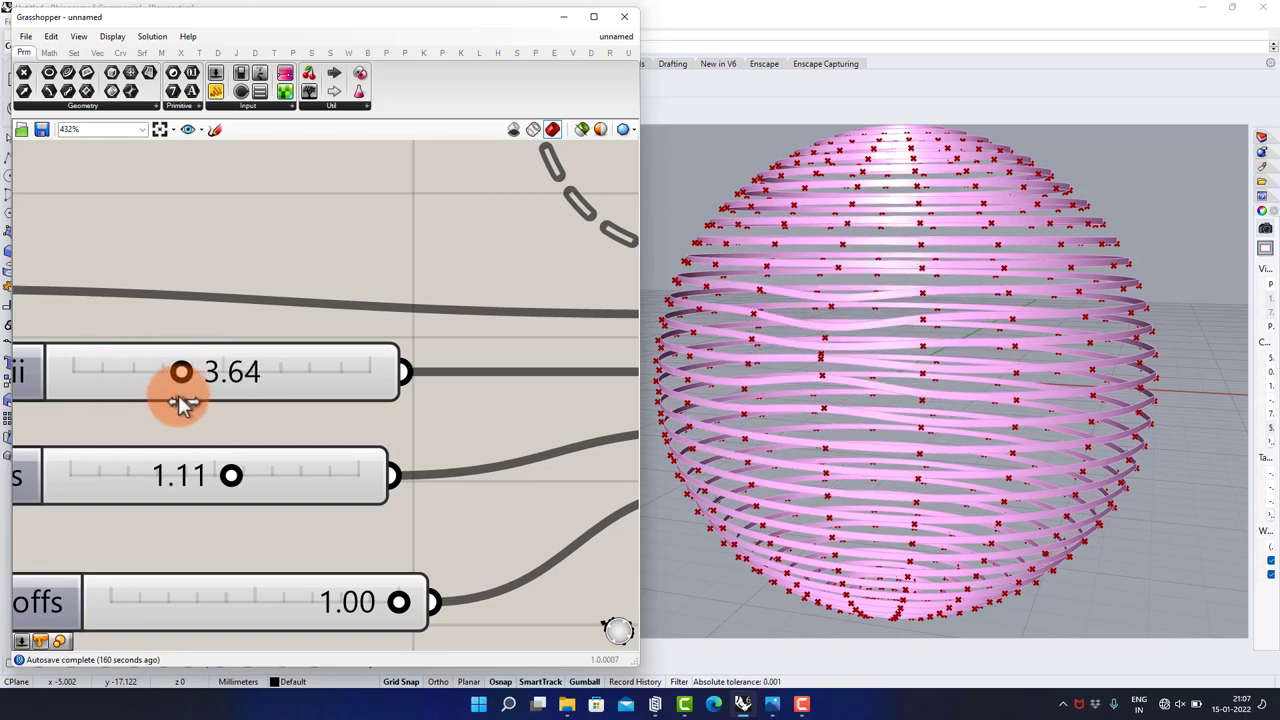
pyautogui.moveTo(178, 400); pyautogui.dragTo(181, 400)
pyautogui.moveTo(871, 389)
pyautogui.mouseDown(button='right')
pyautogui.moveTo(856, 388)
pyautogui.moveTo(884, 392)
pyautogui.mouseUp(button='right')
pyautogui.scroll(3, 797, 383)
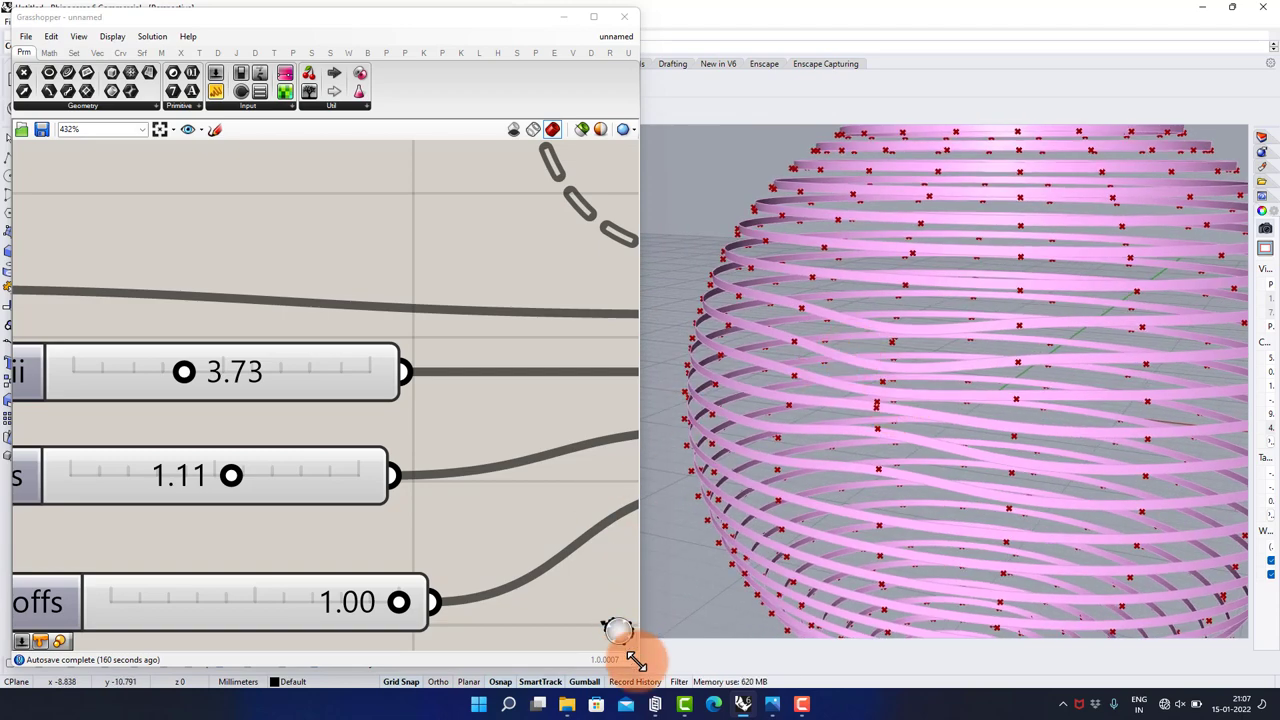
# - Narrow the Grasshopper window to reveal more of the viewport and set the Radii slider to 10.00
pyautogui.moveTo(636, 661); pyautogui.dragTo(514, 654)
pyautogui.moveTo(749, 371); pyautogui.dragTo(869, 350, button='right')
pyautogui.moveTo(197, 370); pyautogui.dragTo(384, 411)
pyautogui.moveTo(840, 380)
pyautogui.mouseDown(button='right')
pyautogui.moveTo(843, 357)
pyautogui.moveTo(871, 337)
pyautogui.moveTo(843, 370)
pyautogui.mouseUp(button='right')
# - Set the Strengths slider to 1.02 and the Falloffs slider to 0.15
pyautogui.moveTo(304, 433); pyautogui.dragTo(341, 361, button='right')
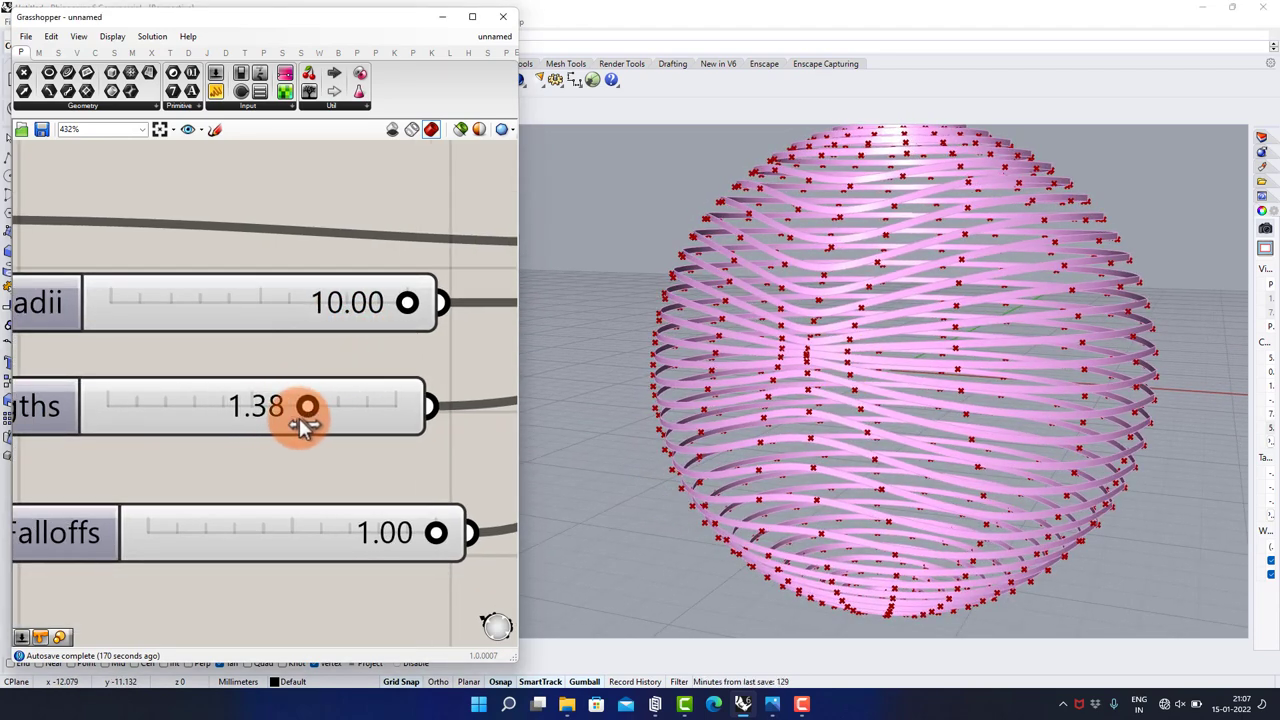
pyautogui.moveTo(252, 421); pyautogui.dragTo(239, 450)
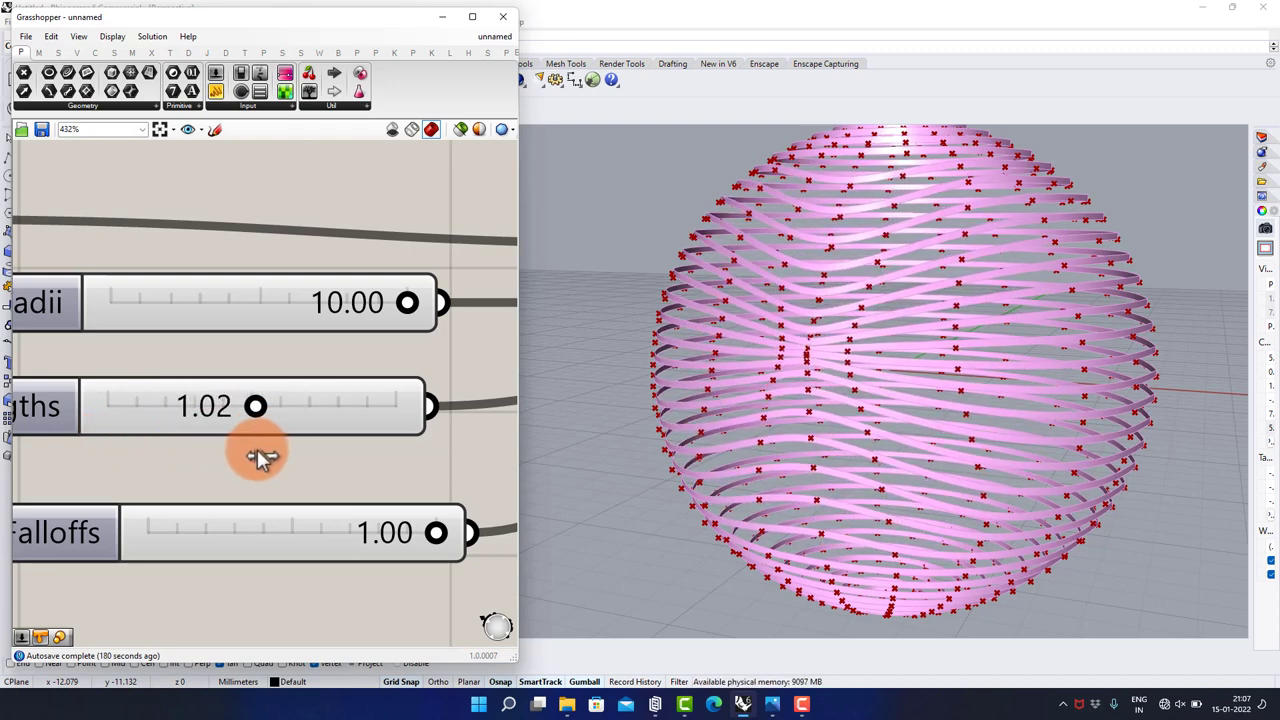
pyautogui.moveTo(307, 458); pyautogui.dragTo(315, 392, button='right')
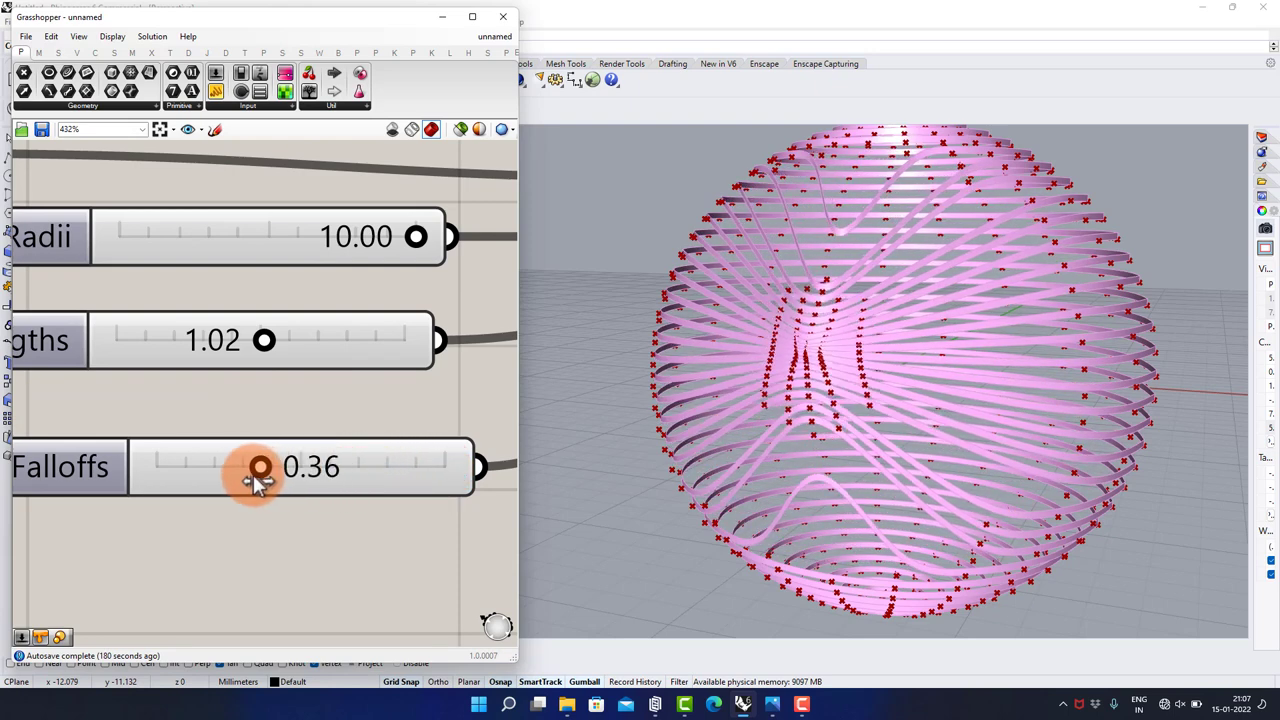
pyautogui.moveTo(255, 479); pyautogui.dragTo(199, 497)
pyautogui.moveTo(849, 371)
pyautogui.mouseDown(button='right')
pyautogui.moveTo(851, 334)
pyautogui.moveTo(893, 350)
pyautogui.moveTo(930, 412)
pyautogui.moveTo(808, 409)
pyautogui.moveTo(808, 380)
pyautogui.moveTo(826, 369)
pyautogui.mouseUp(button='right')
pyautogui.scroll(-3, 305, 417)
# - Add a Colour Swatch below Extrude, connect it to Custom Preview's M input and set its colour to red
pyautogui.moveTo(405, 460); pyautogui.dragTo(239, 375, button='right')
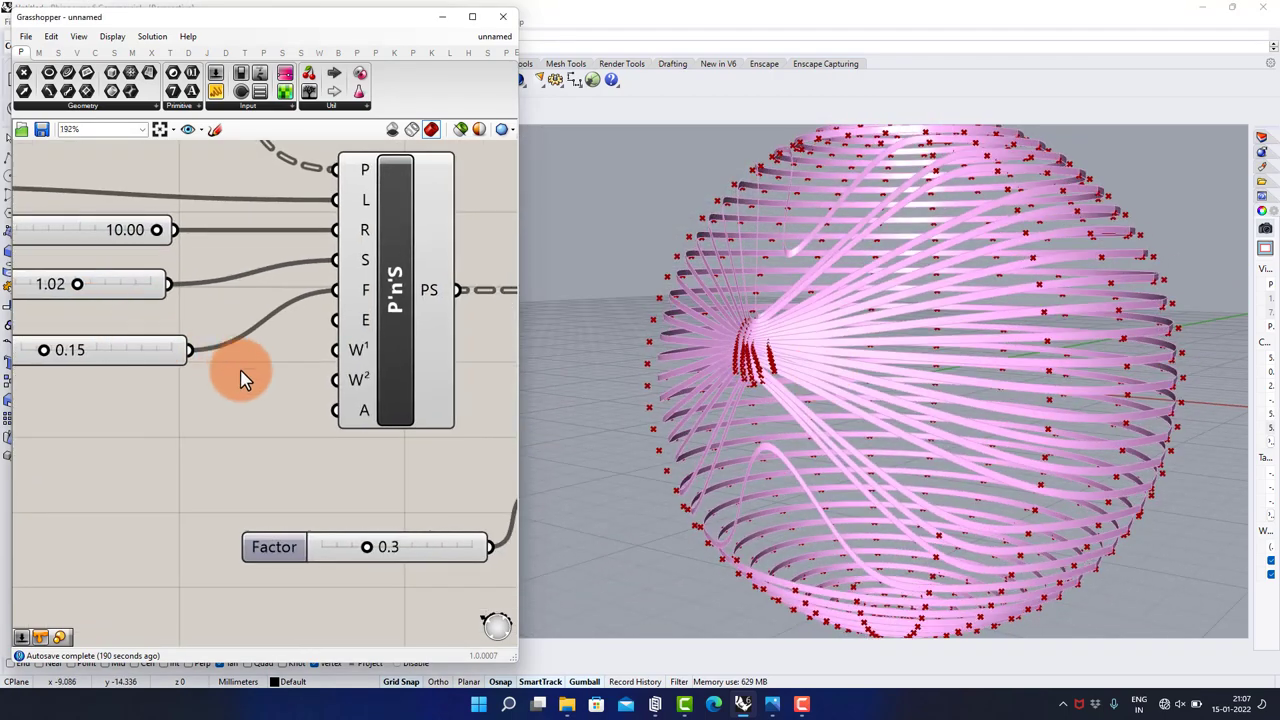
pyautogui.scroll(-2, 270, 387)
pyautogui.moveTo(328, 403); pyautogui.dragTo(132, 363, button='right')
pyautogui.moveTo(404, 482); pyautogui.dragTo(301, 447, button='right')
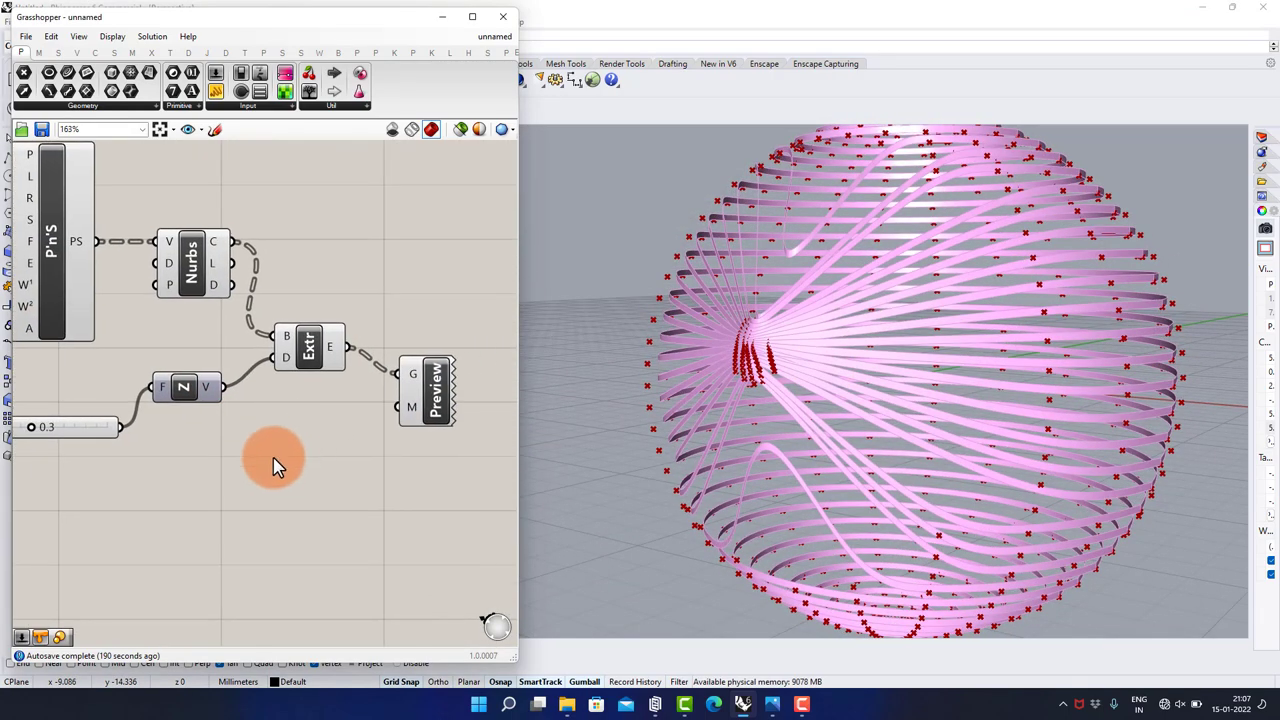
pyautogui.rightClick(273, 457)
pyautogui.click(249, 384)
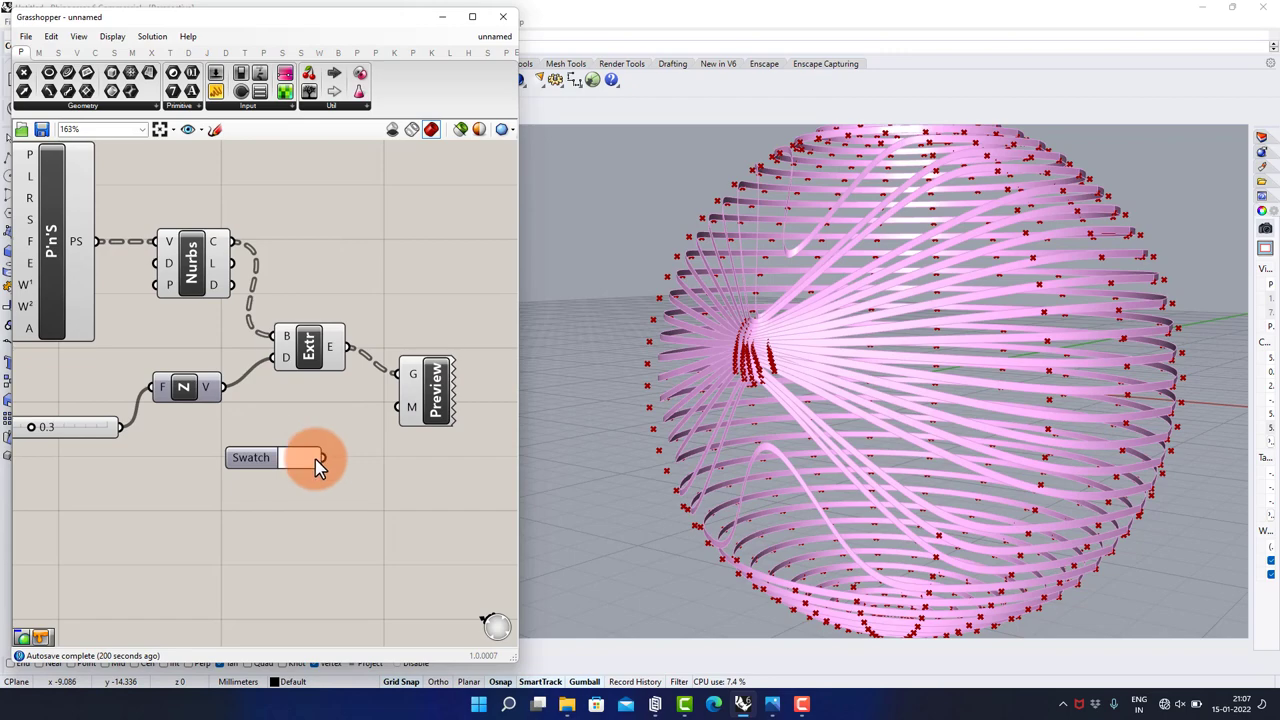
pyautogui.click(317, 462)
pyautogui.moveTo(323, 458); pyautogui.dragTo(401, 408)
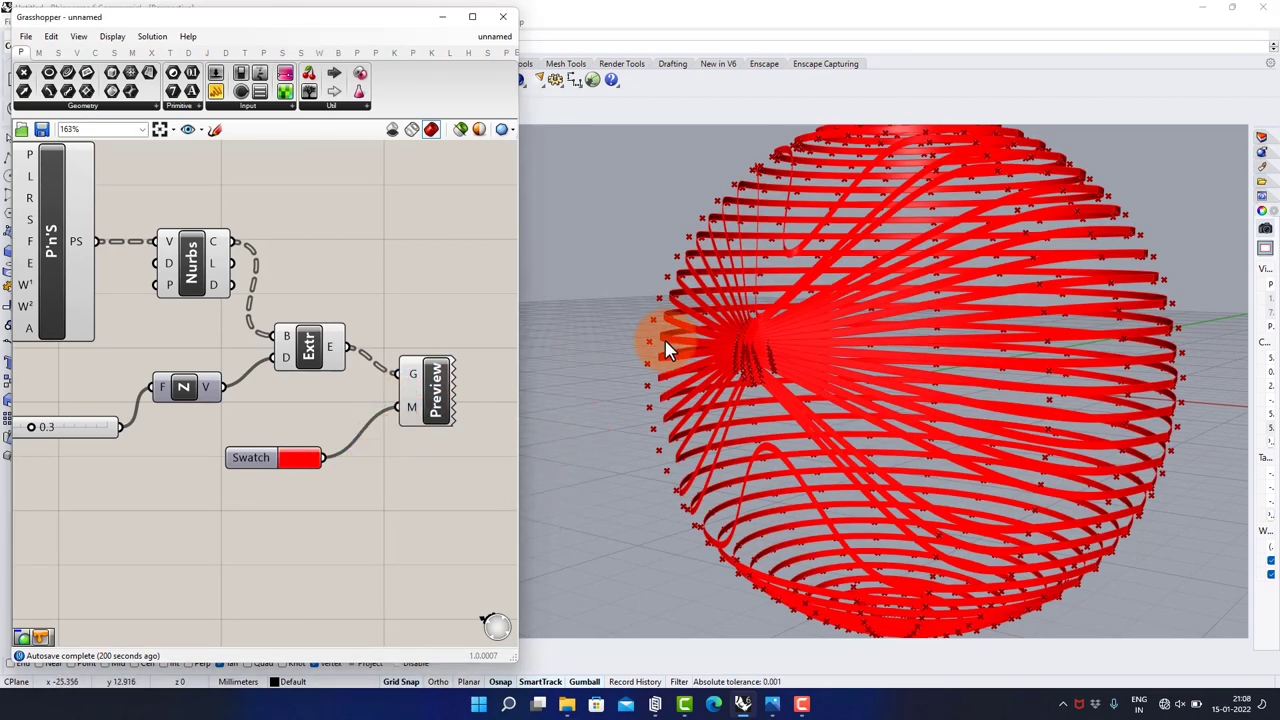
pyautogui.moveTo(651, 337); pyautogui.dragTo(697, 368, button='right')
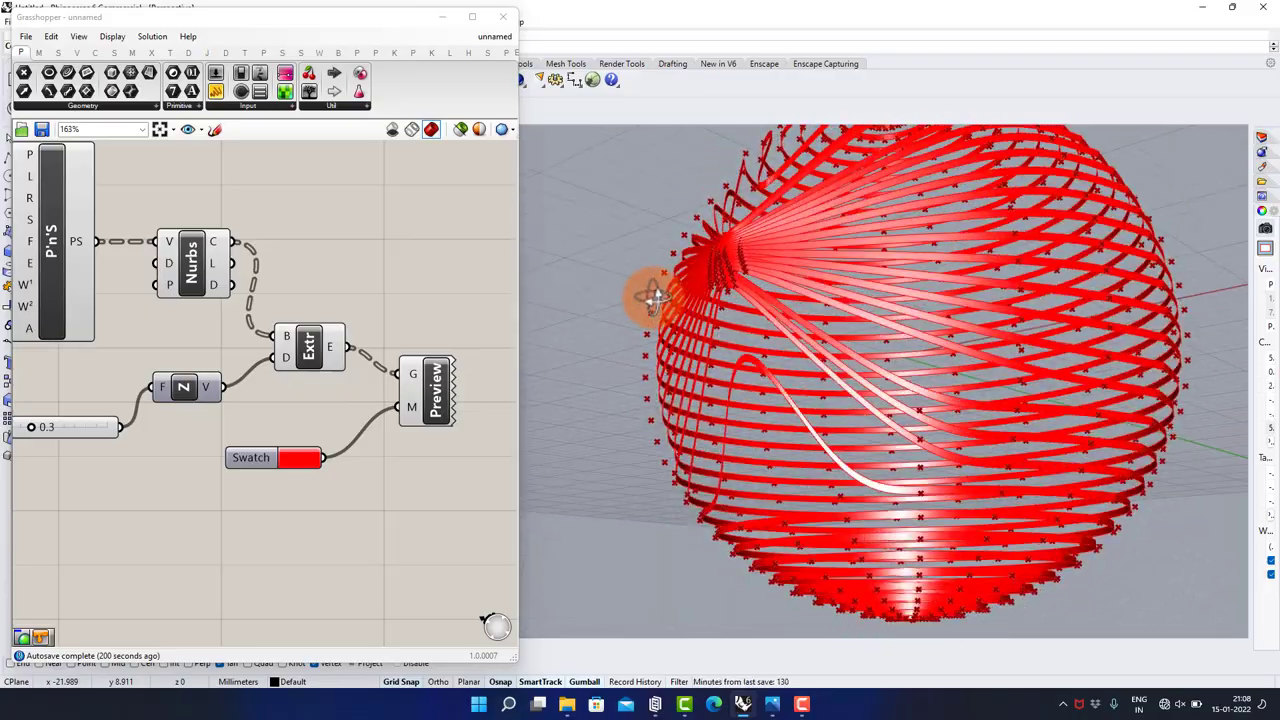
pyautogui.moveTo(655, 358); pyautogui.dragTo(668, 366, button='right')
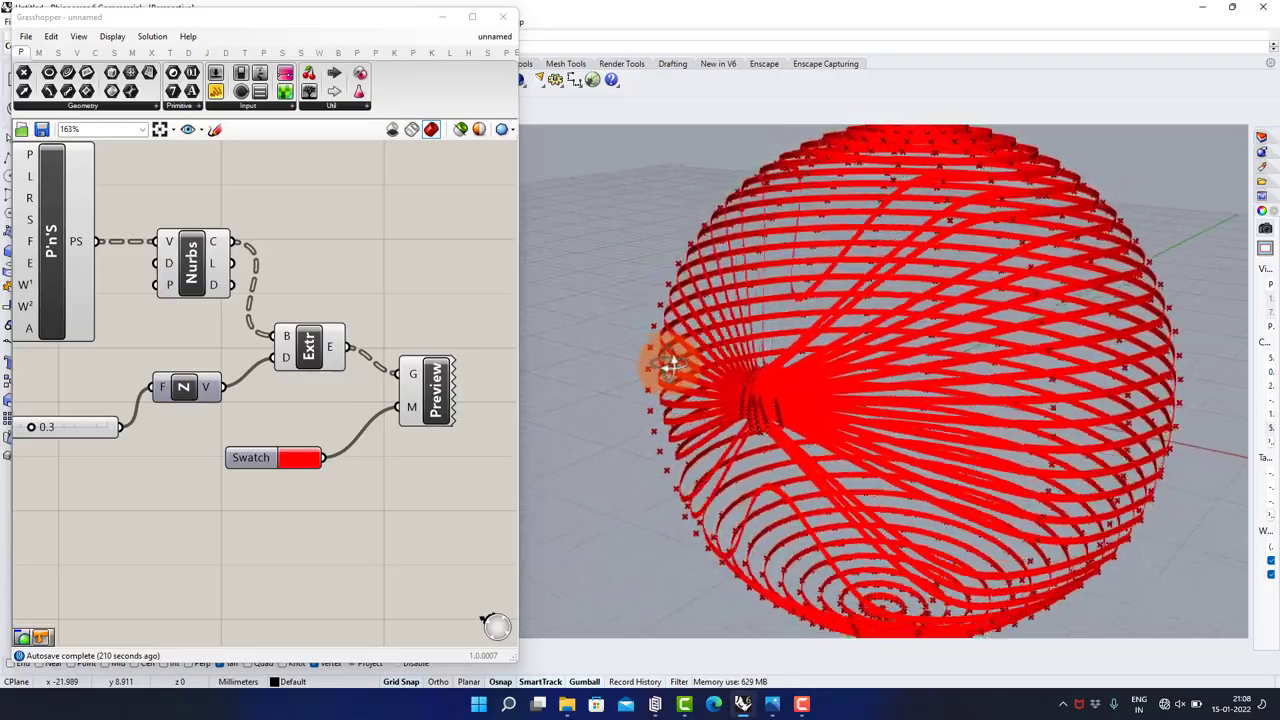
# - Set the Falloffs slider to 0.30 and inspect the pinched sphere from several sides
pyautogui.scroll(-3, 186, 371)
pyautogui.moveTo(134, 338); pyautogui.dragTo(214, 351, button='right')
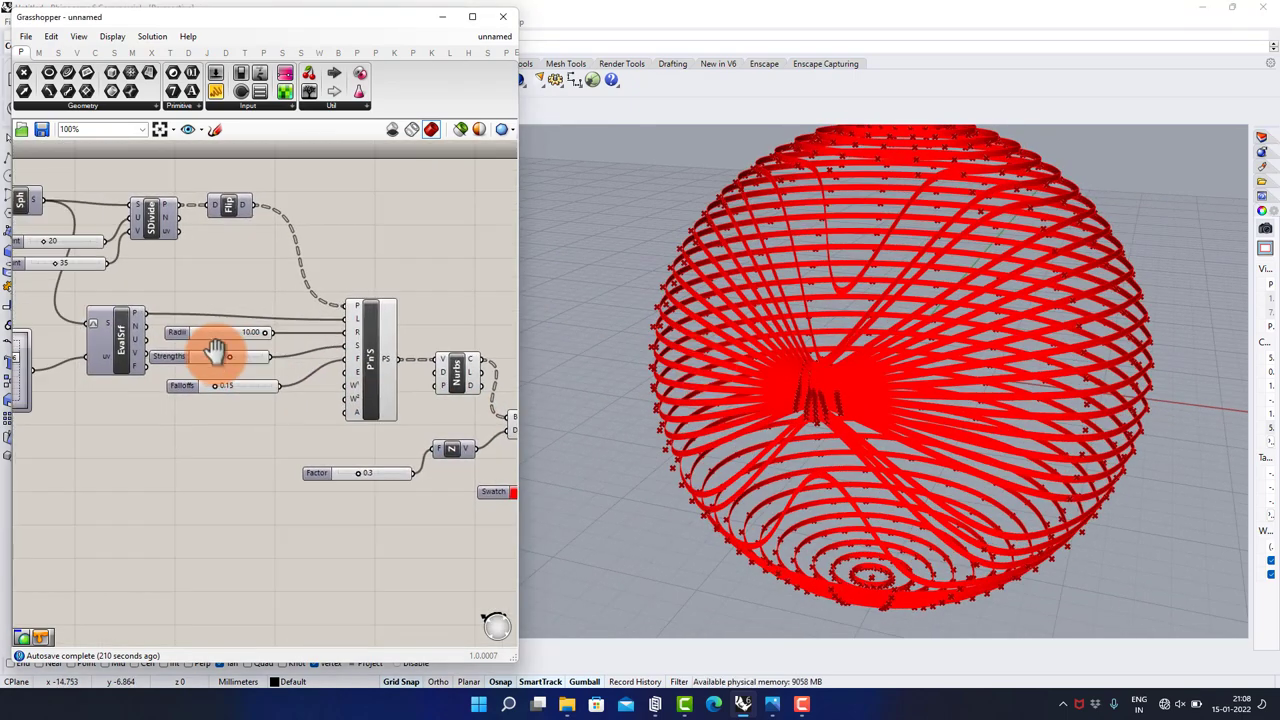
pyautogui.scroll(5, 214, 352)
pyautogui.scroll(10, 224, 400)
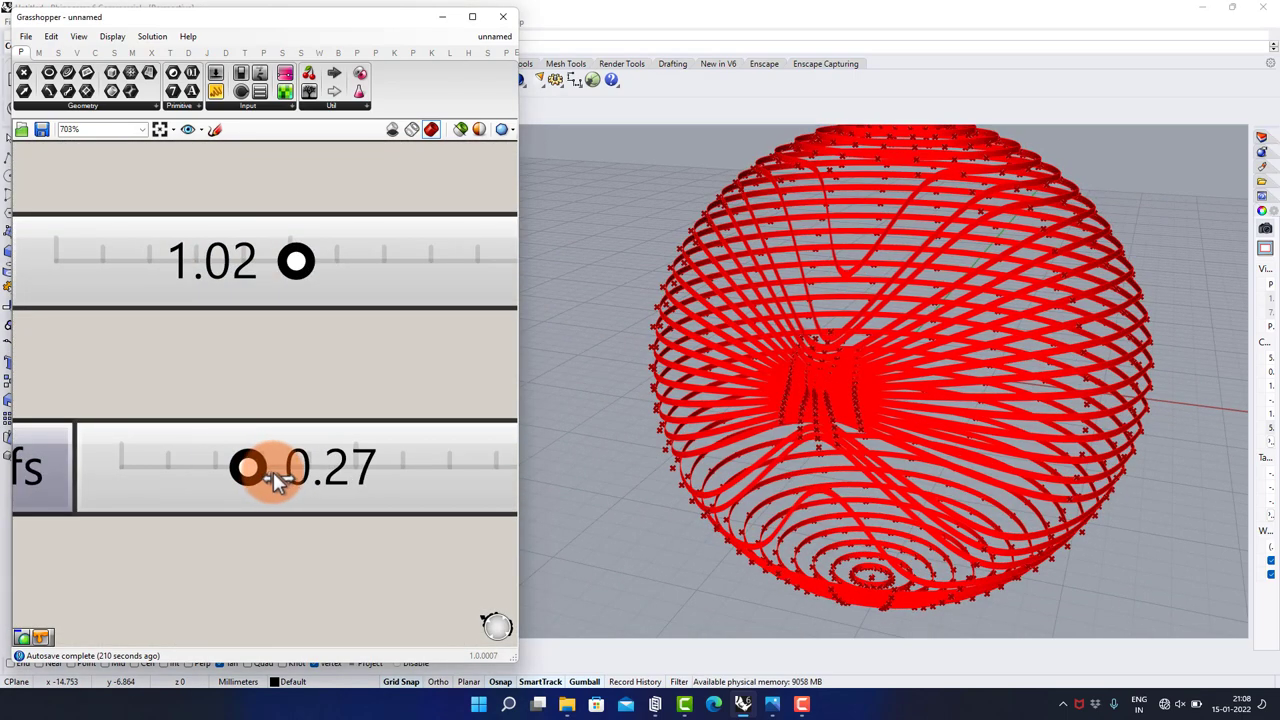
pyautogui.moveTo(738, 348); pyautogui.dragTo(818, 333, button='right')
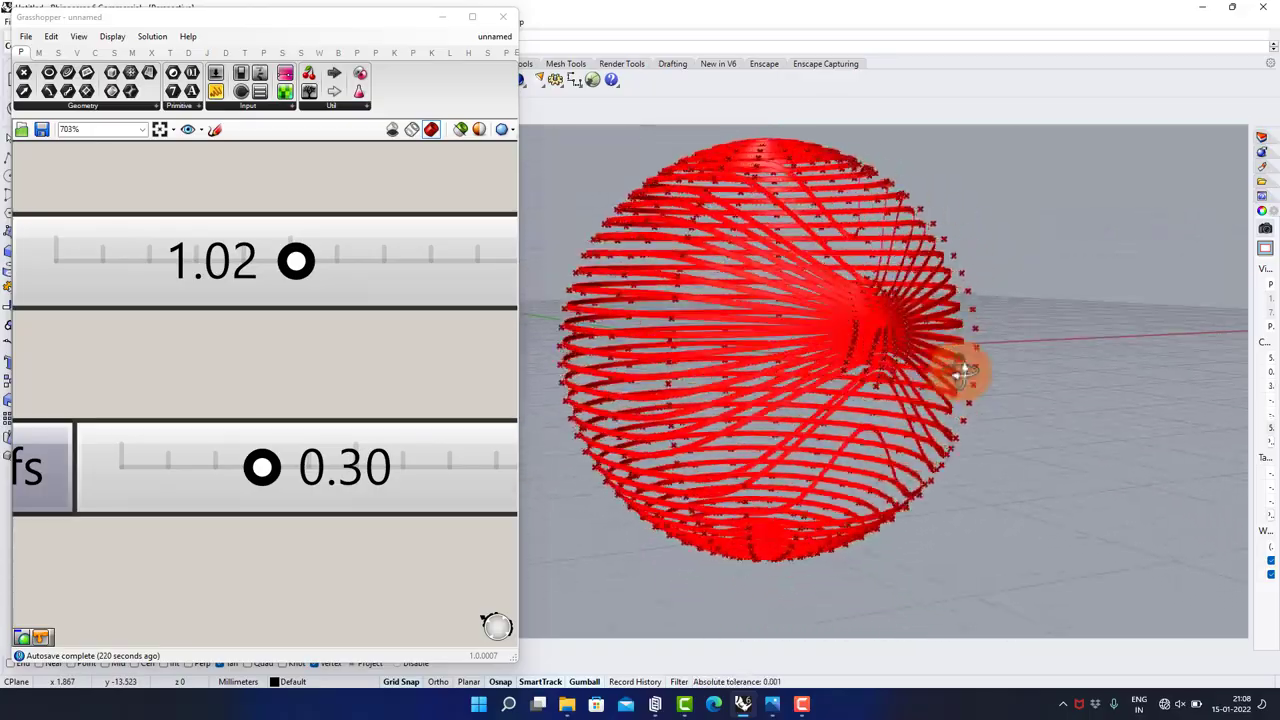
pyautogui.moveTo(962, 372); pyautogui.dragTo(830, 398, button='right')
pyautogui.scroll(-2, 259, 374)
pyautogui.scroll(-8, 194, 409)
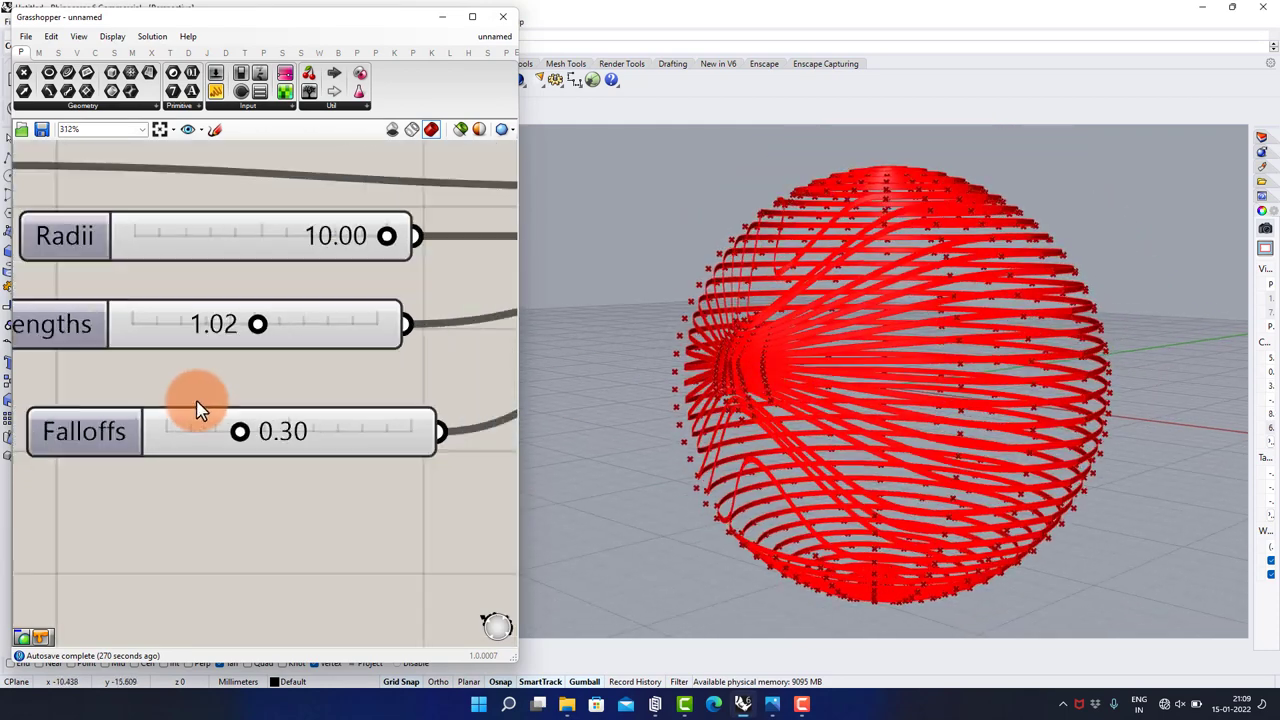
# - Duplicate the MD slider that feeds Evaluate Surface and place the copy directly below the original
pyautogui.moveTo(203, 358); pyautogui.dragTo(414, 380, button='right')
pyautogui.moveTo(169, 331); pyautogui.dragTo(231, 329, button='right')
pyautogui.scroll(6, 352, 418)
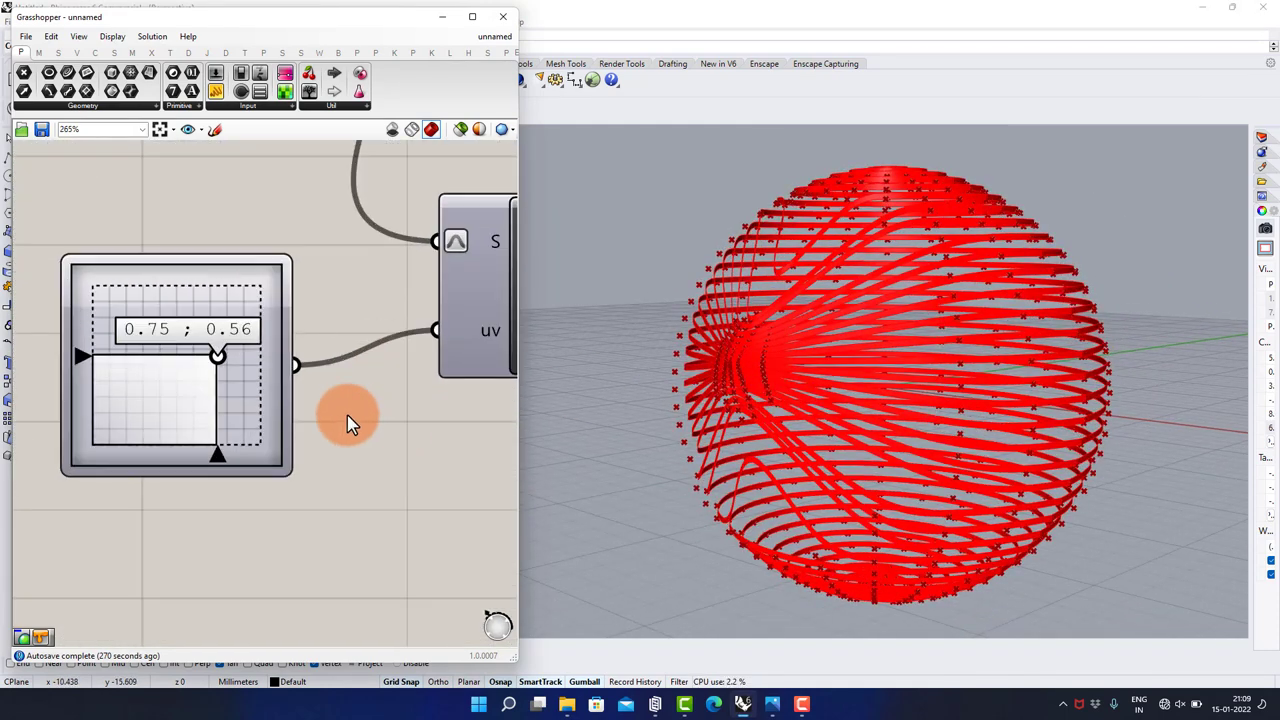
pyautogui.hotkey('ctrl', 'c')
pyautogui.hotkey('ctrl', 'v')
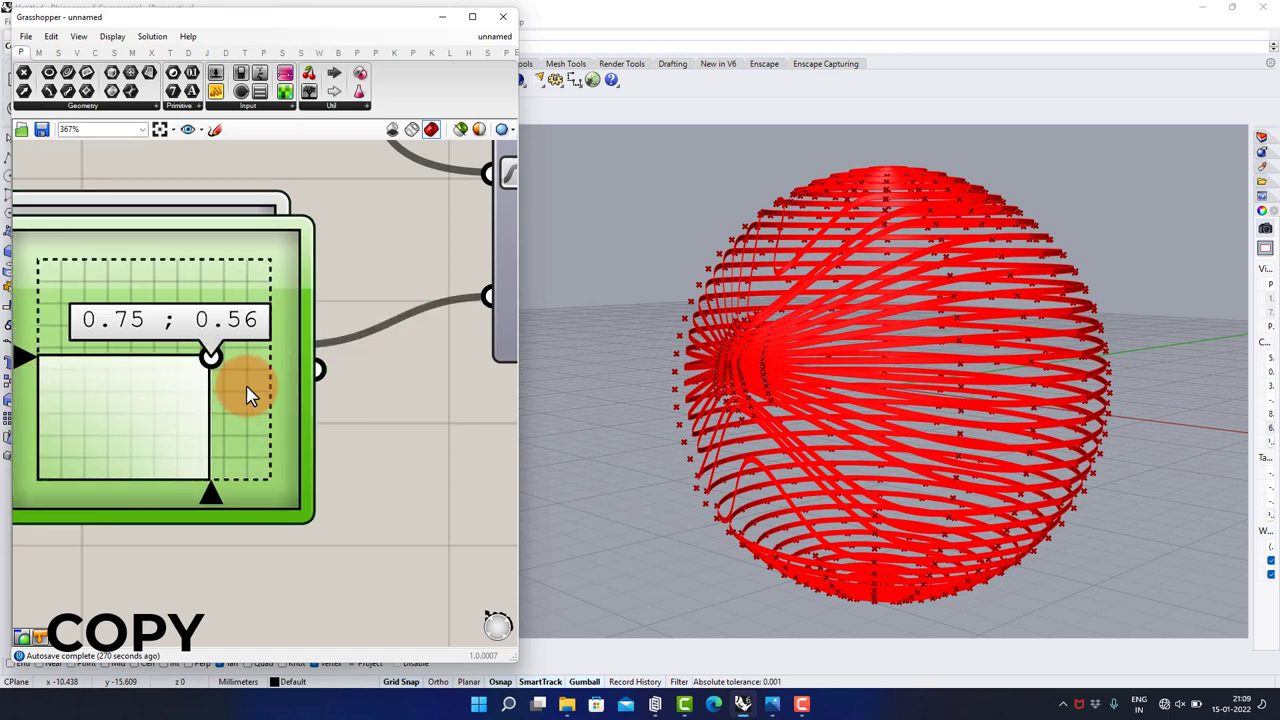
pyautogui.moveTo(248, 425); pyautogui.dragTo(272, 281, button='right')
pyautogui.scroll(-2, 272, 281)
pyautogui.moveTo(270, 325); pyautogui.dragTo(255, 552)
pyautogui.scroll(1, 232, 465)
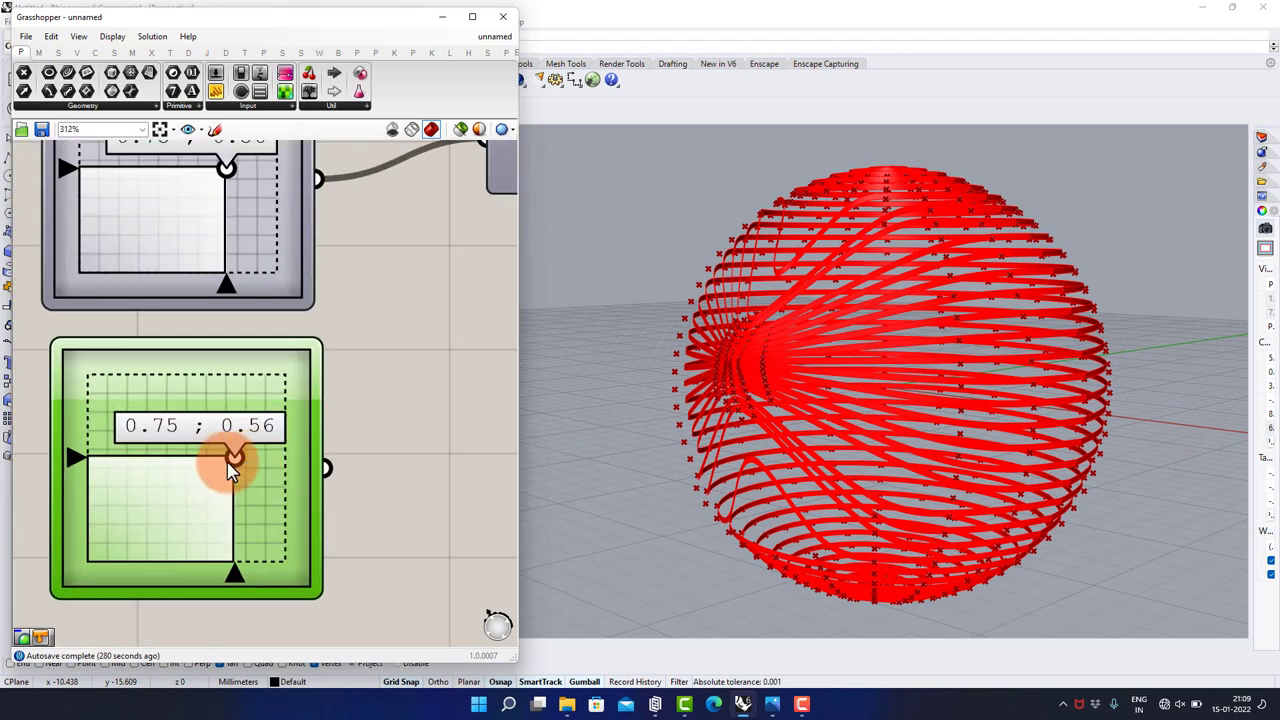
# - Set the copied MD slider to 0.3 ; 0.46 and connect it to Evaluate Surface's uv input alongside the first one
pyautogui.moveTo(222, 461); pyautogui.dragTo(133, 516)
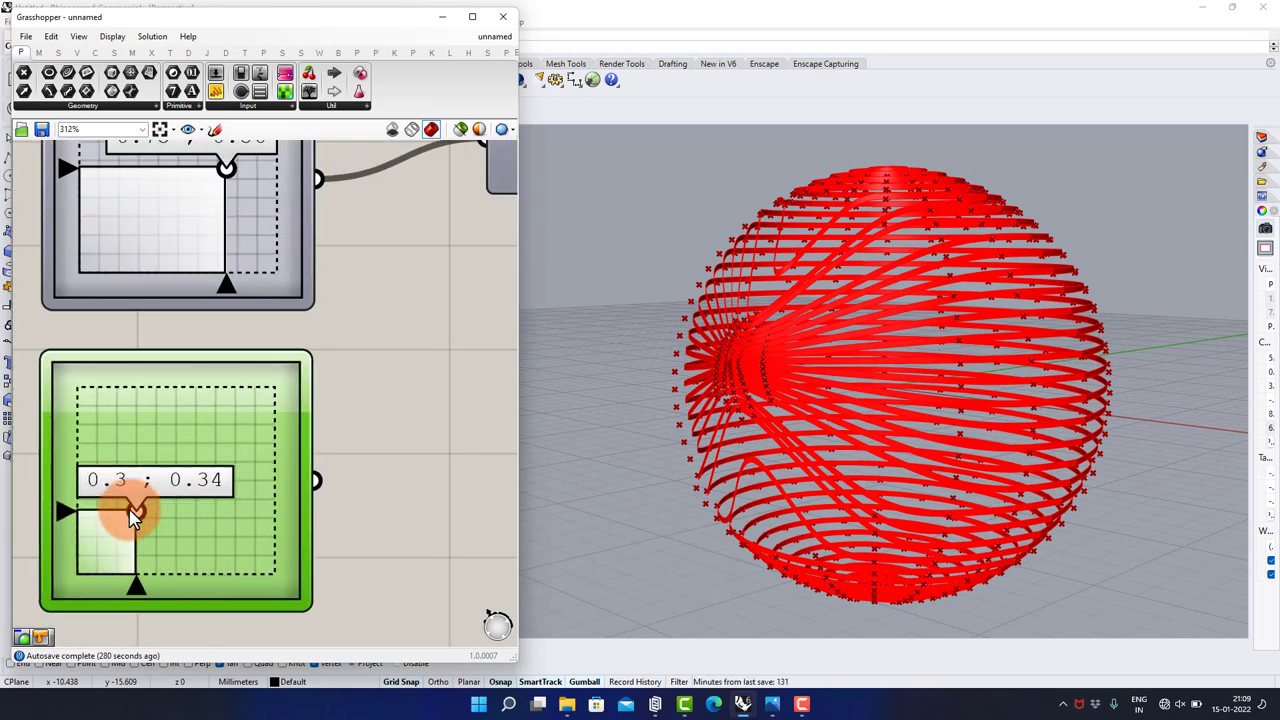
pyautogui.scroll(-1, 288, 450)
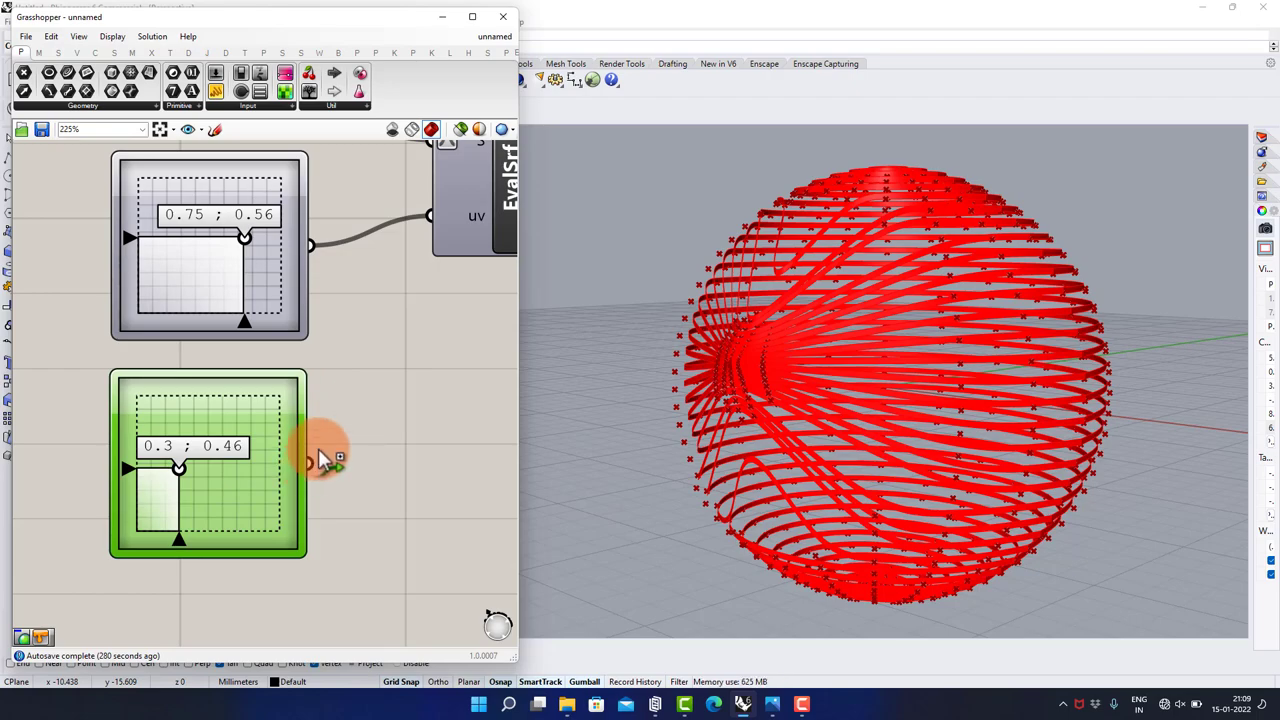
pyautogui.moveTo(424, 214); pyautogui.dragTo(426, 216)
pyautogui.moveTo(823, 374); pyautogui.dragTo(690, 357, button='right')
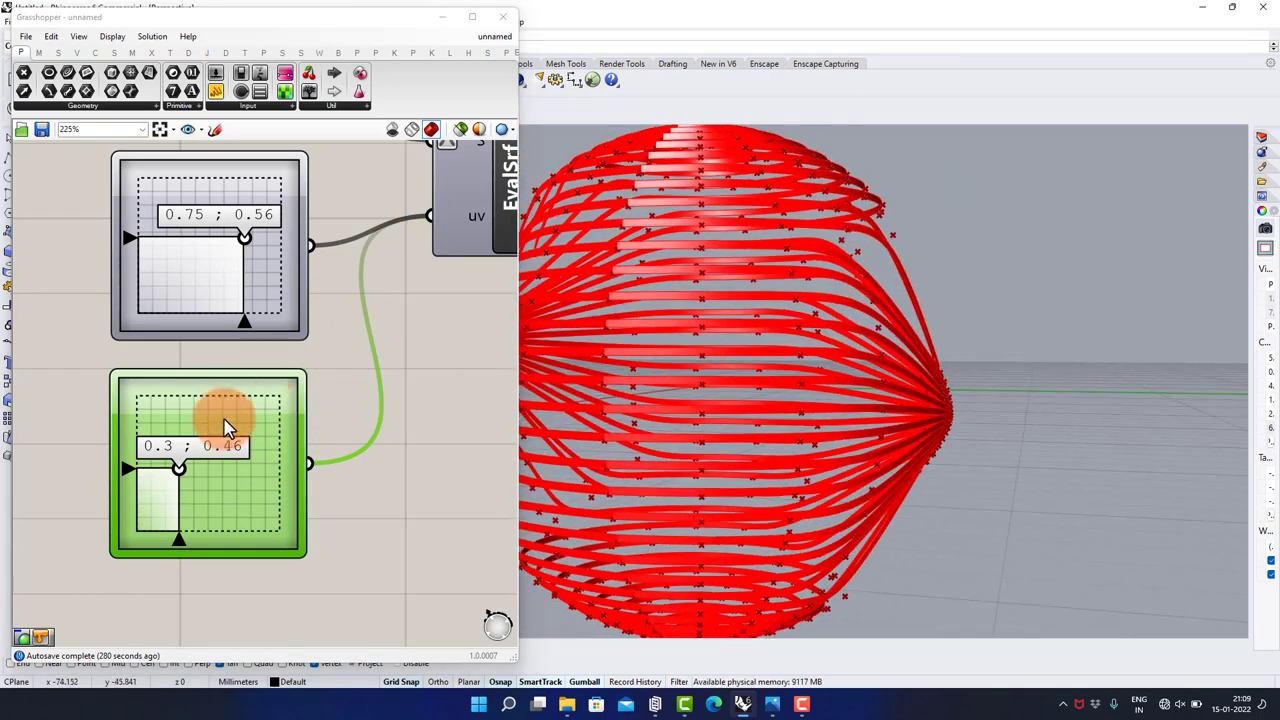
# - Move the second pinch point by setting the copied MD slider to 0.45 ; 0.72
pyautogui.moveTo(193, 484); pyautogui.dragTo(204, 443)
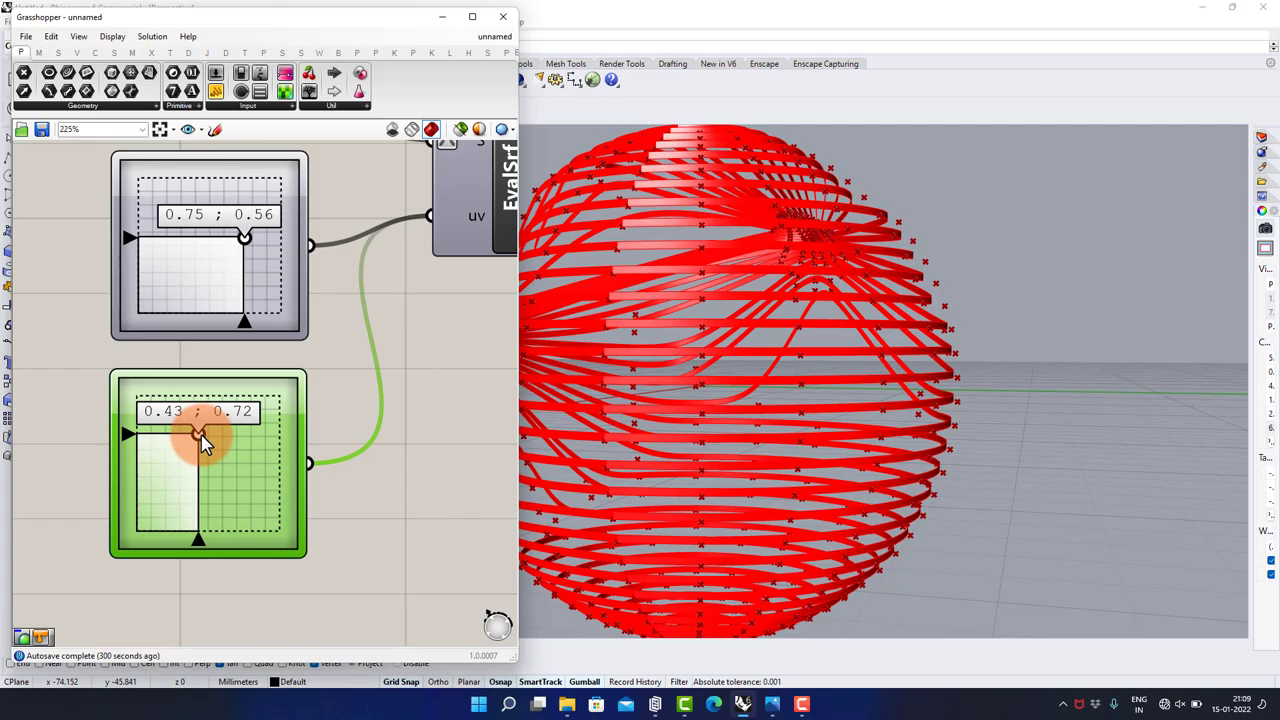
pyautogui.moveTo(700, 360); pyautogui.dragTo(866, 362, button='right')
pyautogui.moveTo(782, 350)
pyautogui.mouseDown(button='right')
pyautogui.moveTo(686, 314)
pyautogui.moveTo(937, 417)
pyautogui.moveTo(785, 350)
pyautogui.mouseUp(button='right')
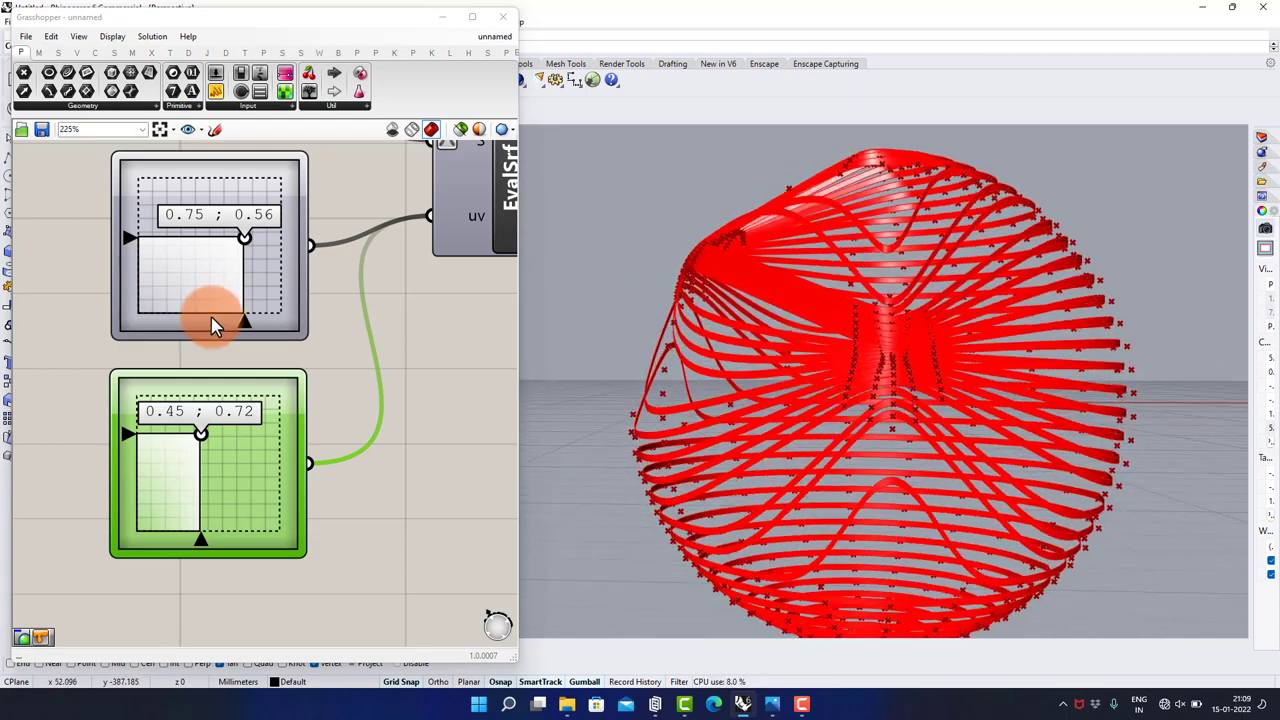
# - Set the Strengths slider to 0.92 and the Radii slider to 6.58
pyautogui.scroll(-3, 213, 326)
pyautogui.moveTo(284, 332); pyautogui.dragTo(140, 358, button='right')
pyautogui.scroll(3, 382, 300)
pyautogui.scroll(3, 350, 305)
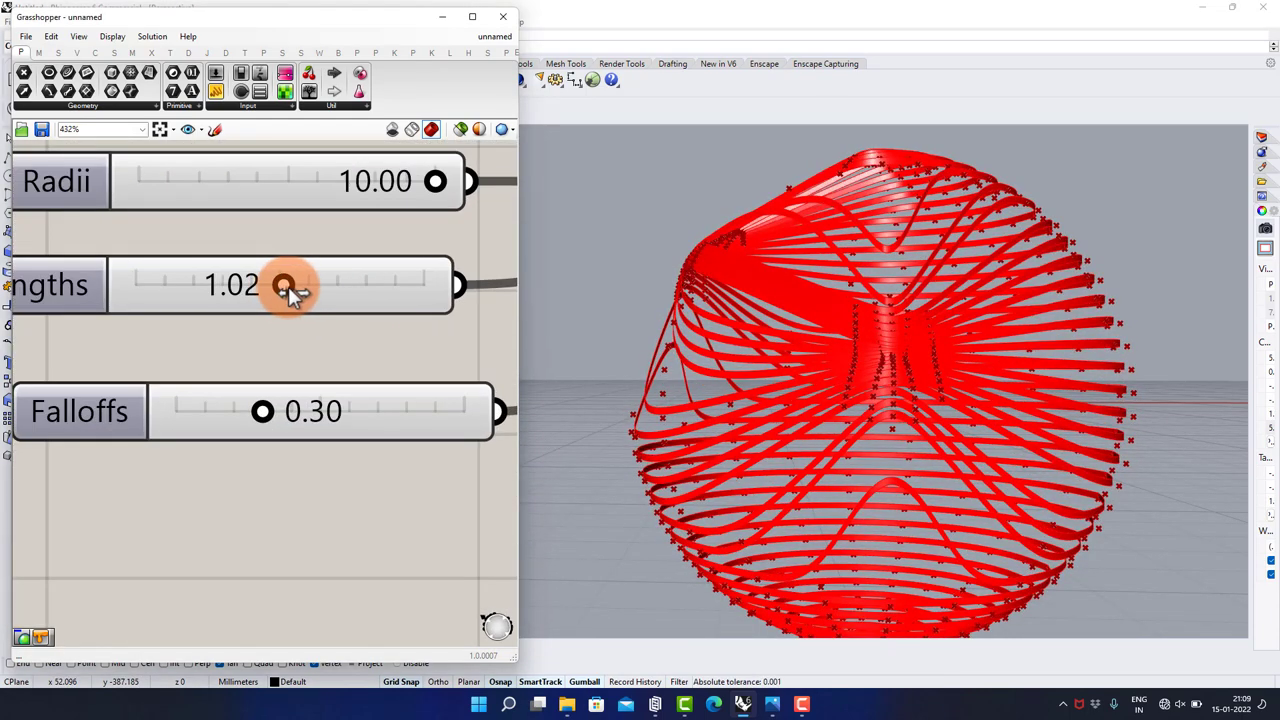
pyautogui.moveTo(288, 286); pyautogui.dragTo(269, 286)
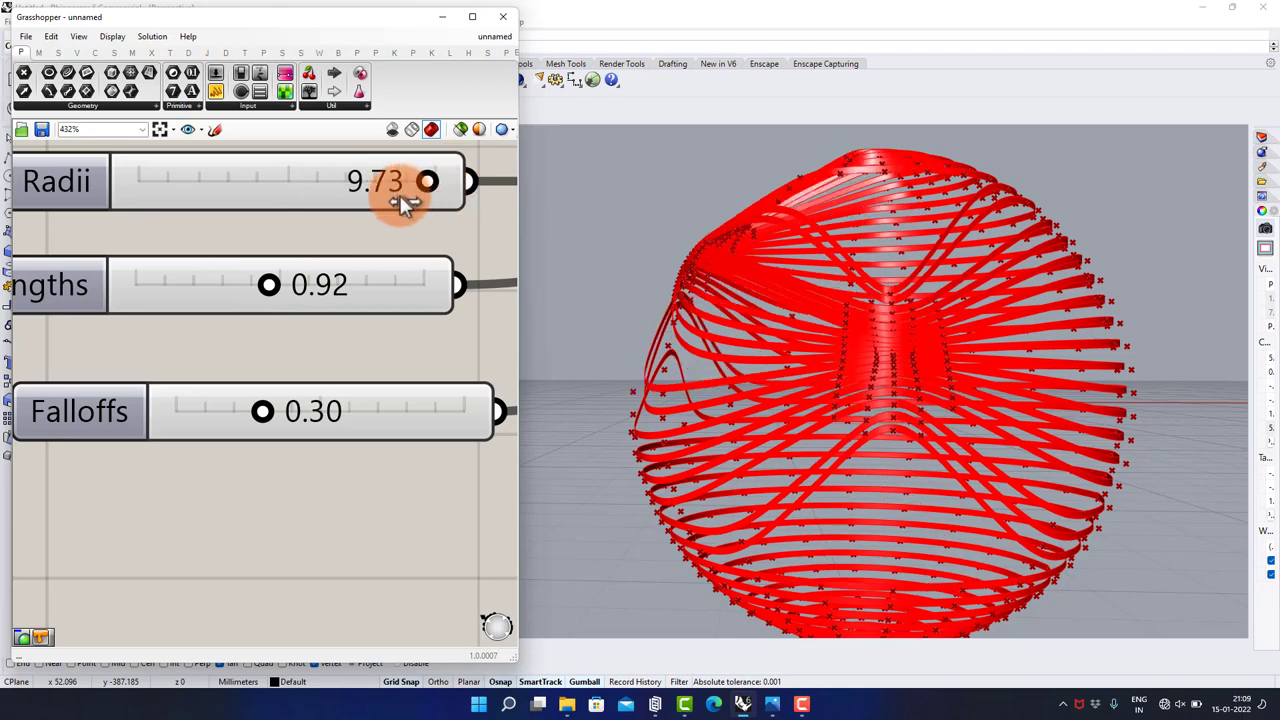
pyautogui.moveTo(361, 196); pyautogui.dragTo(334, 194)
pyautogui.moveTo(900, 423); pyautogui.dragTo(930, 400, button='right')
pyautogui.moveTo(341, 194); pyautogui.dragTo(352, 196)
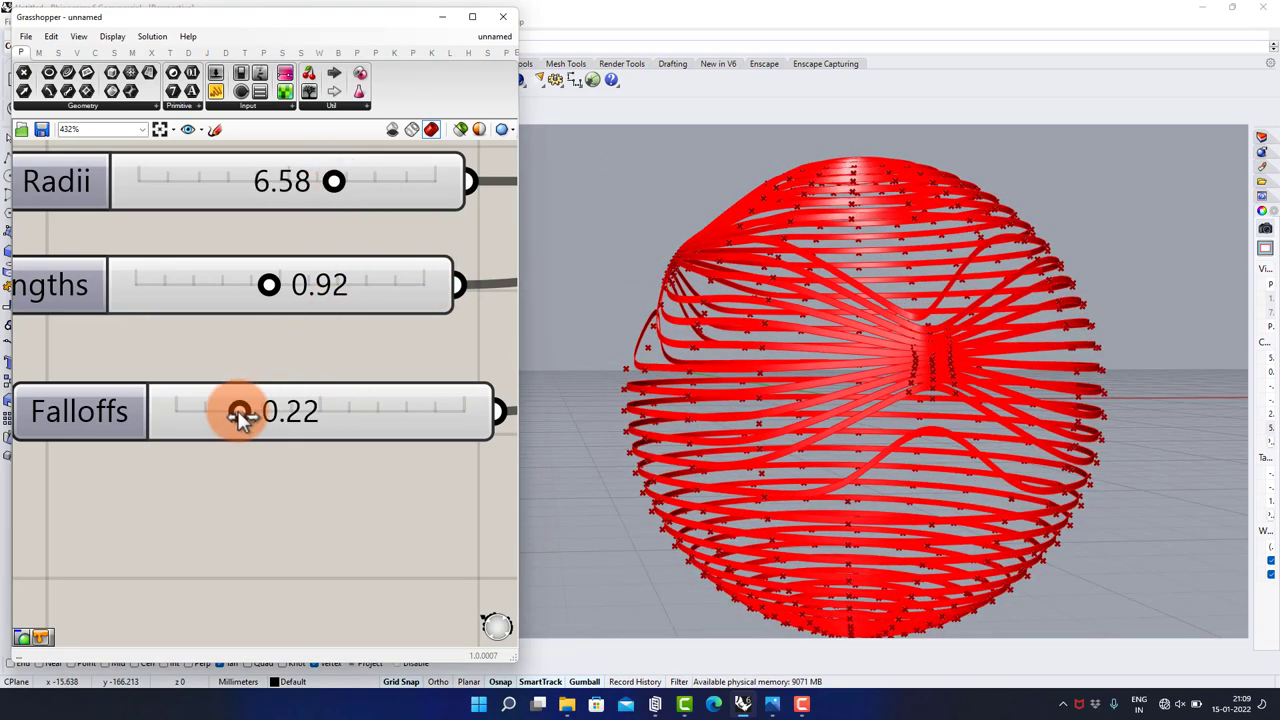
# - Set the Falloffs slider to 0.21 and the Strengths slider to 0.84
pyautogui.moveTo(237, 418); pyautogui.dragTo(243, 418)
pyautogui.moveTo(270, 288)
pyautogui.mouseDown()
pyautogui.moveTo(292, 300)
pyautogui.moveTo(250, 294)
pyautogui.moveTo(262, 296)
pyautogui.mouseUp()
pyautogui.moveTo(790, 360); pyautogui.dragTo(700, 370, button='right')
pyautogui.scroll(-6, 887, 385)
pyautogui.moveTo(887, 385); pyautogui.dragTo(797, 391, button='right')
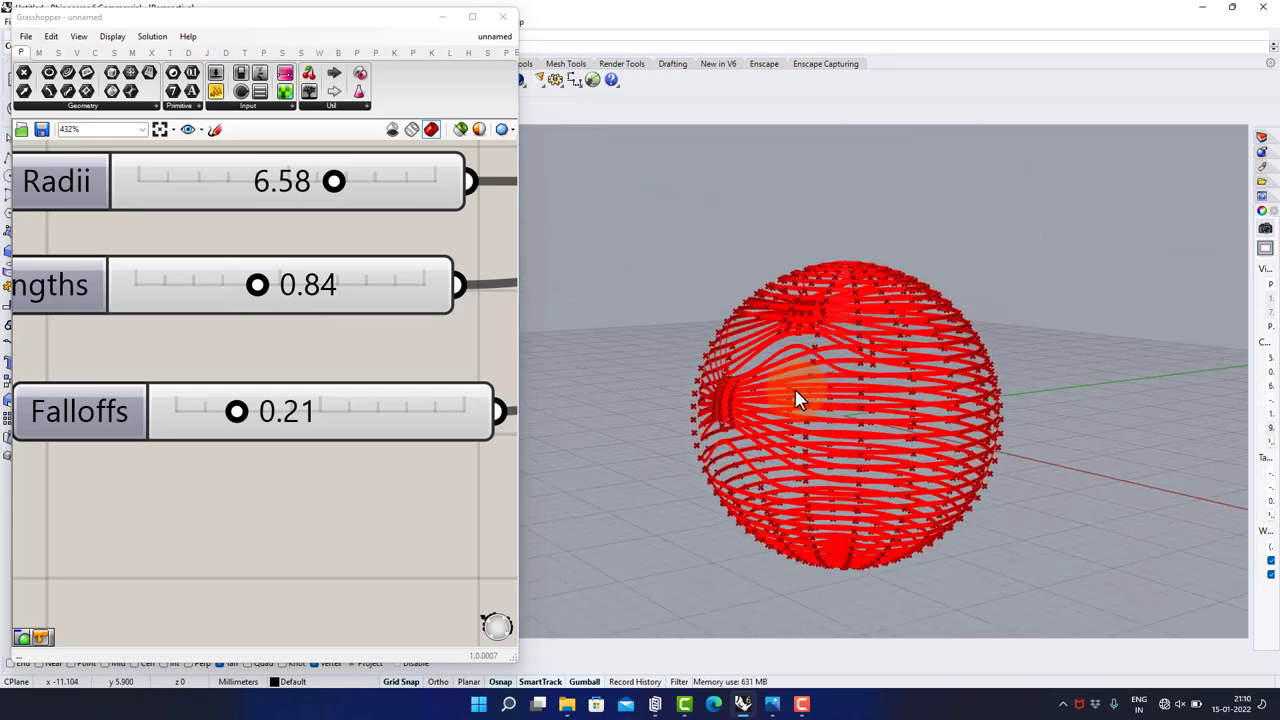
pyautogui.scroll(5, 757, 391)
# - Duplicate the second MD slider below the originals and connect it to Evaluate Surface's uv input alongside the other two
pyautogui.scroll(-6, 340, 340)
pyautogui.moveTo(300, 320); pyautogui.dragTo(425, 272, button='right')
pyautogui.moveTo(131, 387); pyautogui.dragTo(240, 346, button='right')
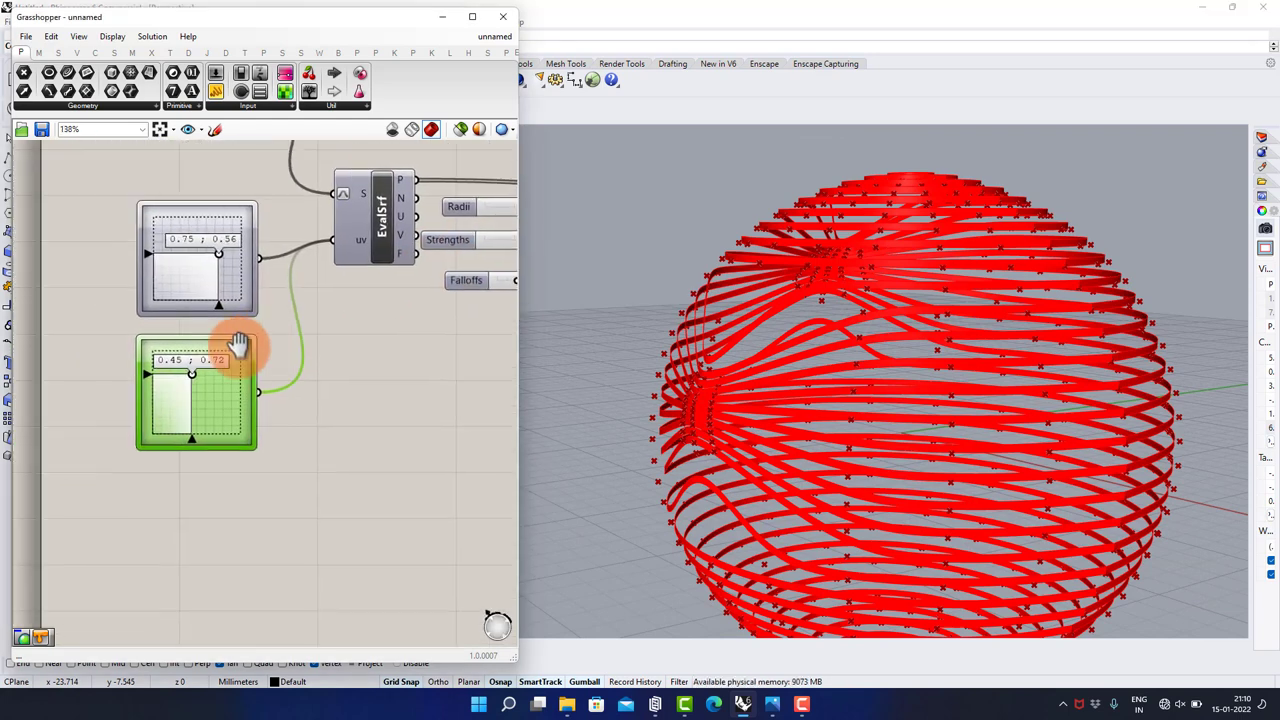
pyautogui.scroll(3, 219, 385)
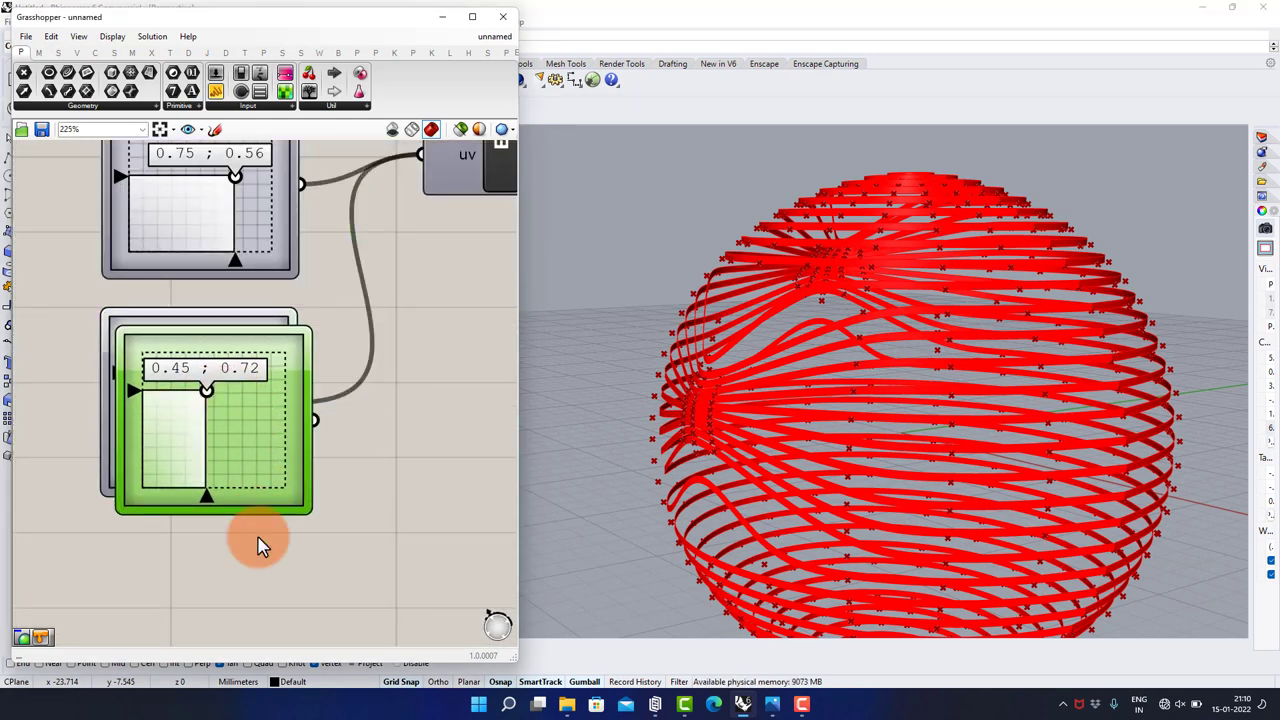
pyautogui.hotkey('ctrl', 'c')
pyautogui.hotkey('ctrl', 'v')
pyautogui.moveTo(308, 486); pyautogui.dragTo(343, 531)
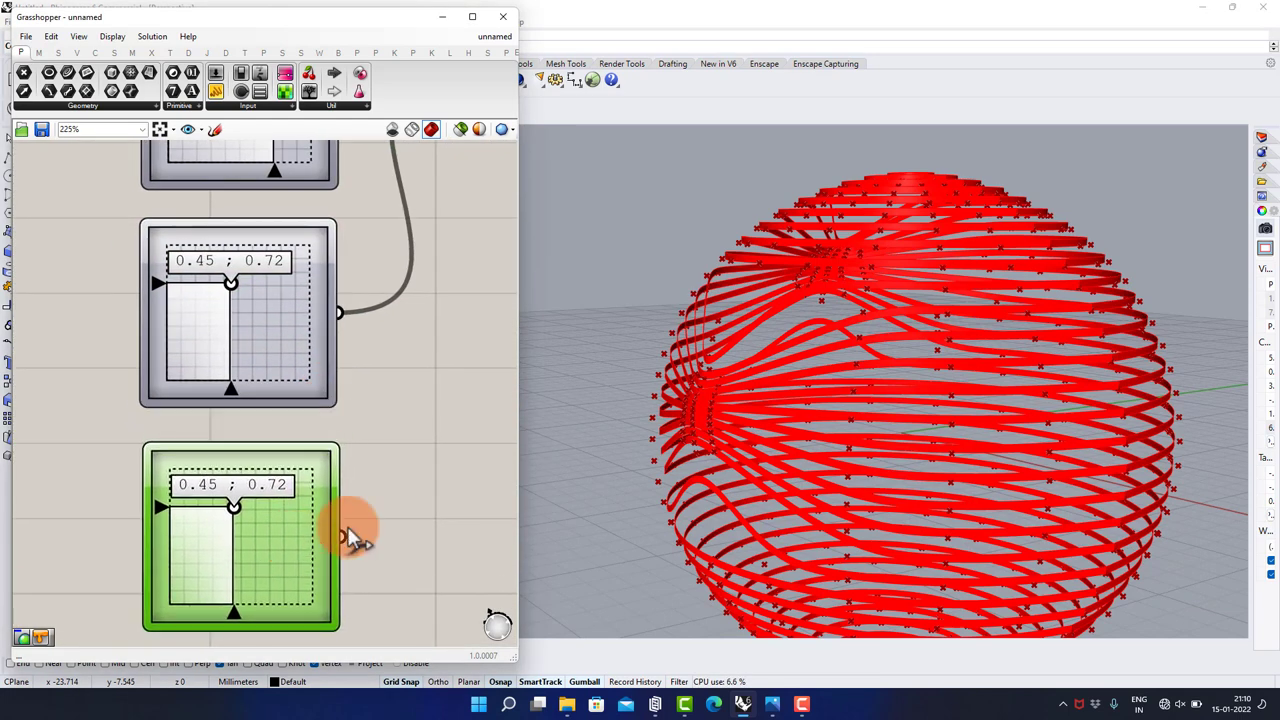
pyautogui.scroll(-2, 350, 533)
pyautogui.moveTo(447, 283); pyautogui.dragTo(429, 241)
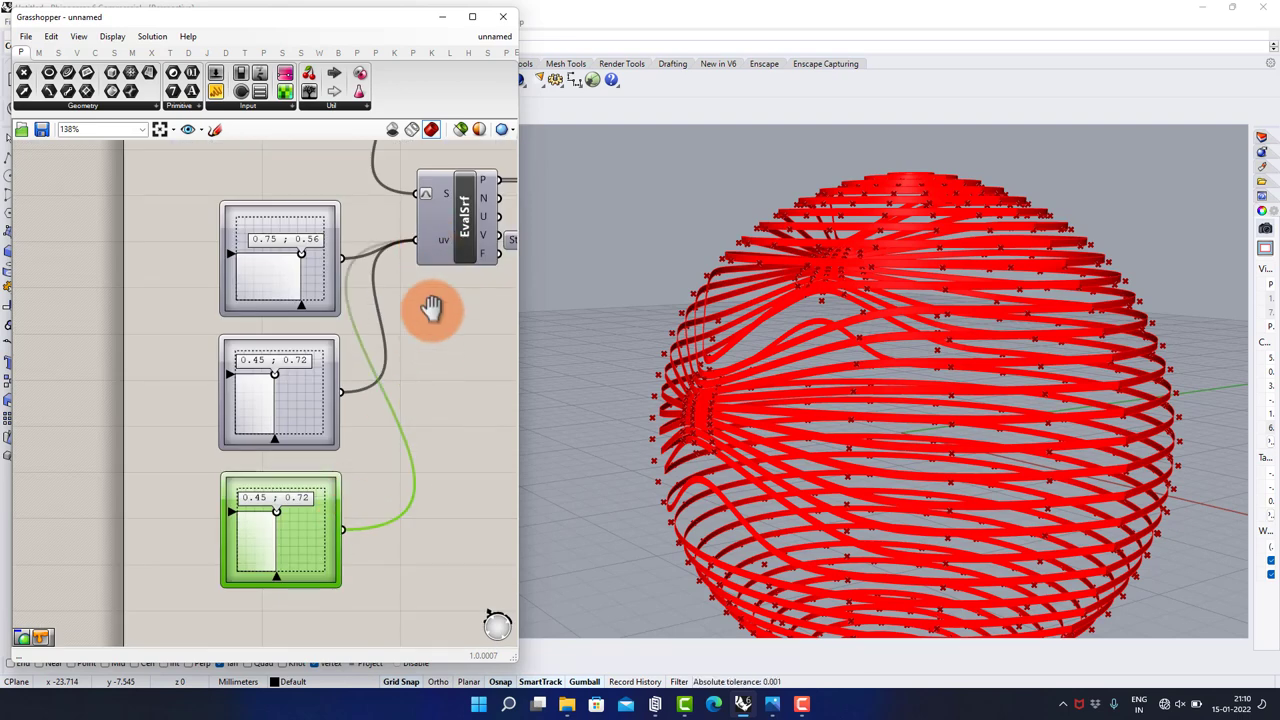
# - Move the third pinch point by setting the newly copied MD slider to 0.98 ; 0.48
pyautogui.scroll(4, 309, 414)
pyautogui.moveTo(252, 474); pyautogui.dragTo(363, 527)
pyautogui.moveTo(900, 393); pyautogui.dragTo(820, 373, button='right')
pyautogui.moveTo(370, 530); pyautogui.dragTo(368, 518)
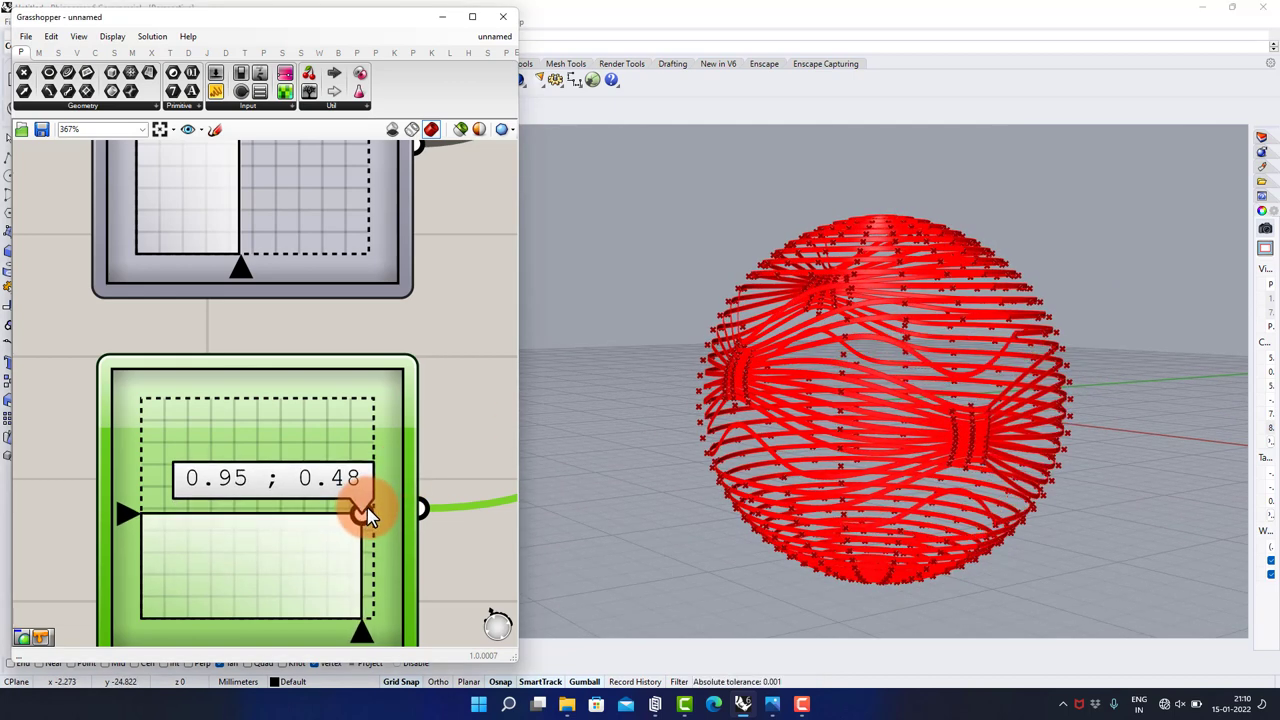
pyautogui.moveTo(873, 366); pyautogui.dragTo(960, 355, button='right')
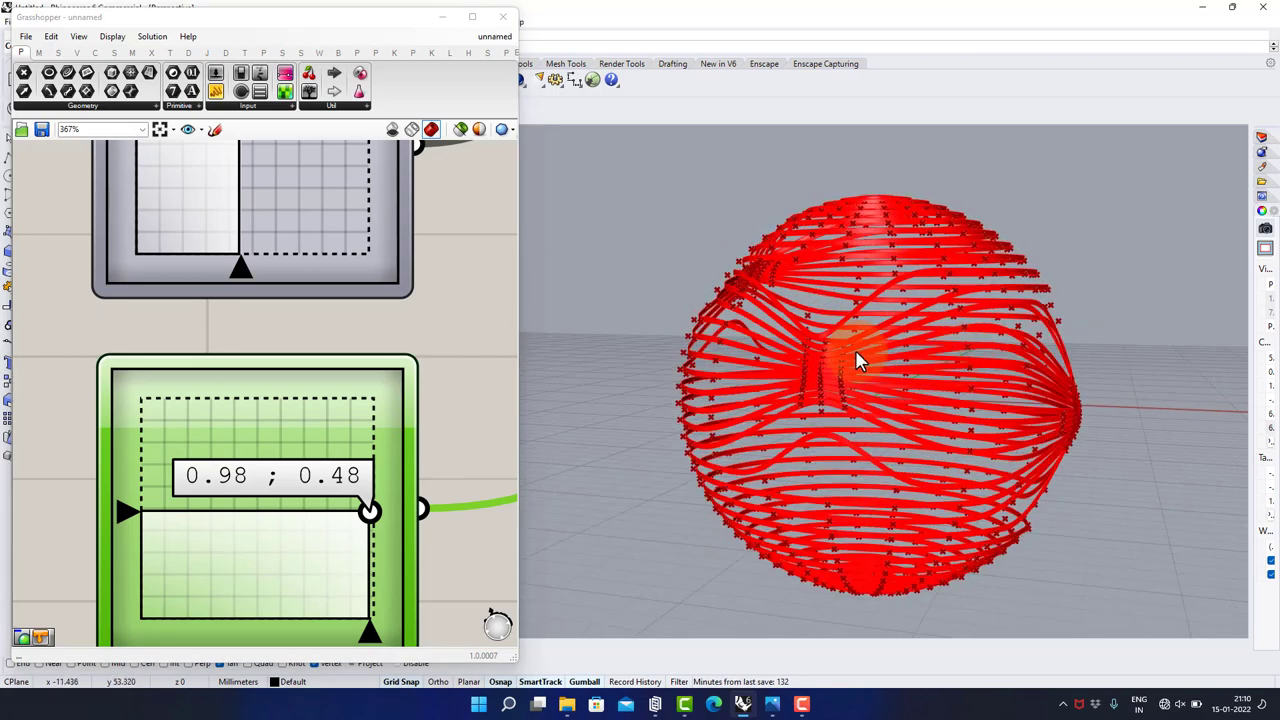
pyautogui.moveTo(857, 360); pyautogui.dragTo(835, 343, button='right')
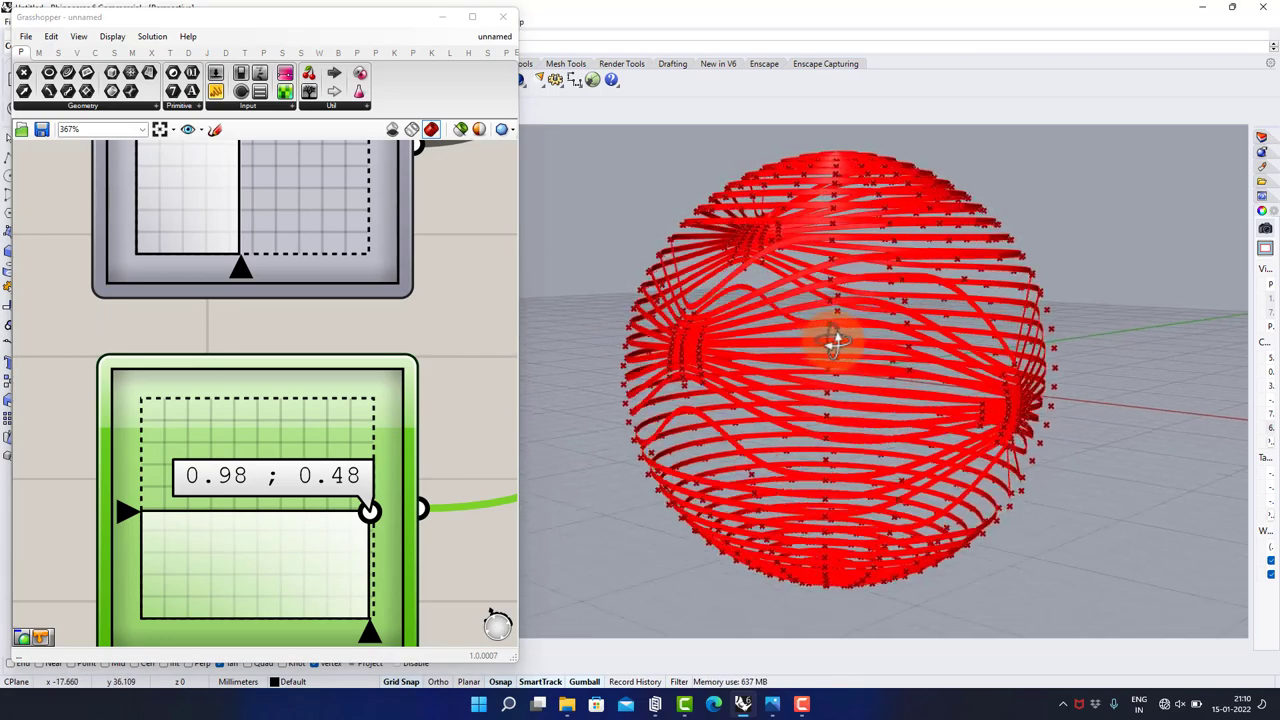
# - Add a Dispatch component and connect the Nurbs Curve component's C output to its list input
pyautogui.scroll(-10, 234, 363)
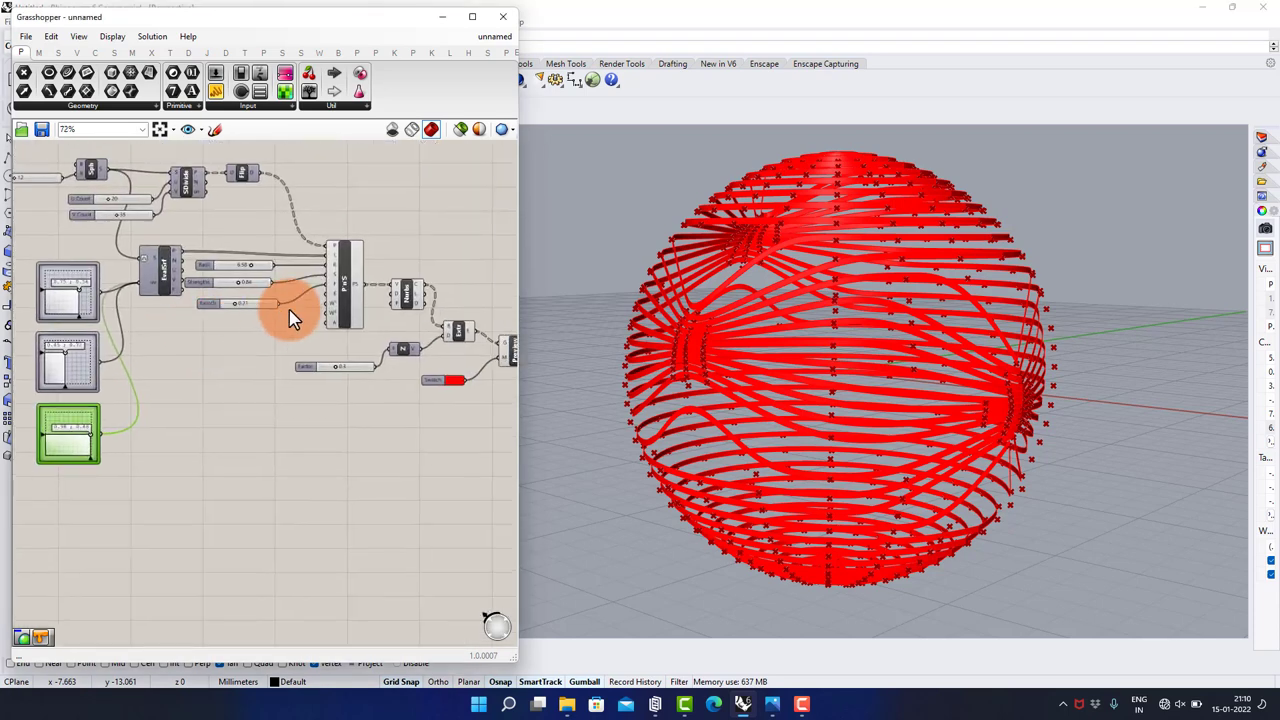
pyautogui.scroll(6, 290, 318)
pyautogui.moveTo(300, 286); pyautogui.dragTo(295, 351, button='right')
pyautogui.scroll(1, 283, 289)
pyautogui.doubleClick(300, 293)
pyautogui.write('d')
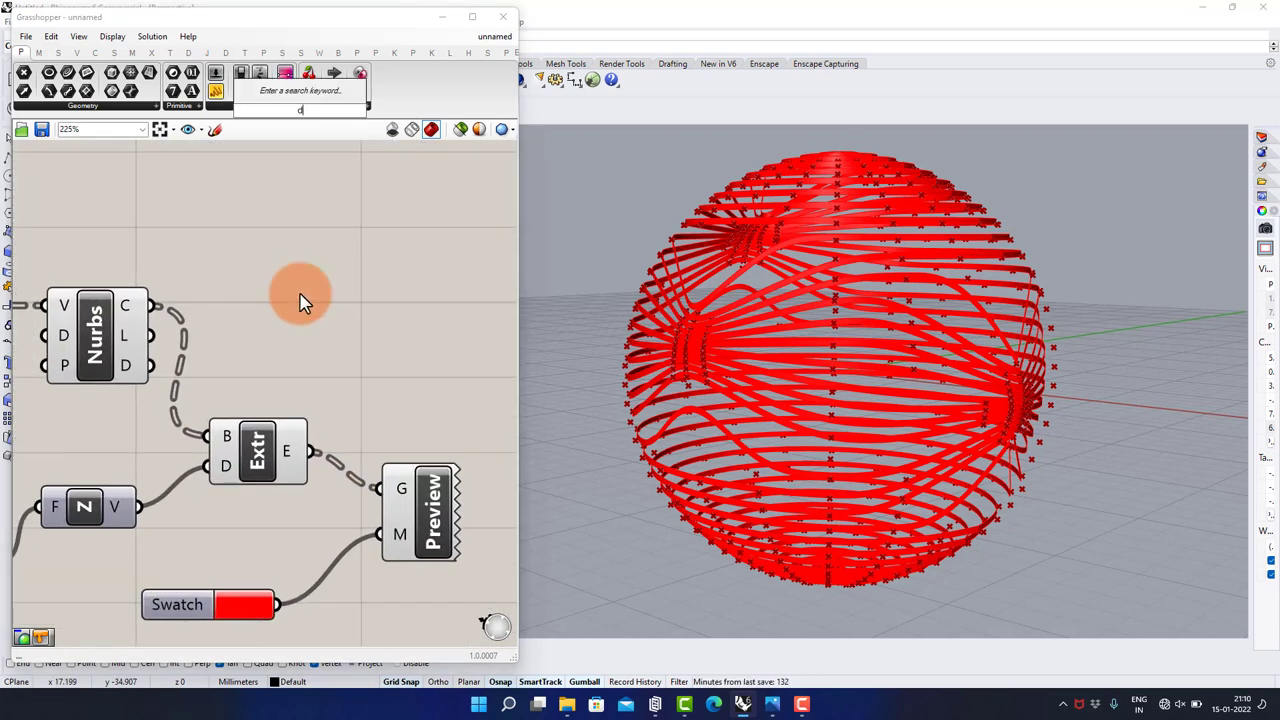
pyautogui.write('is')
pyautogui.click(274, 278)
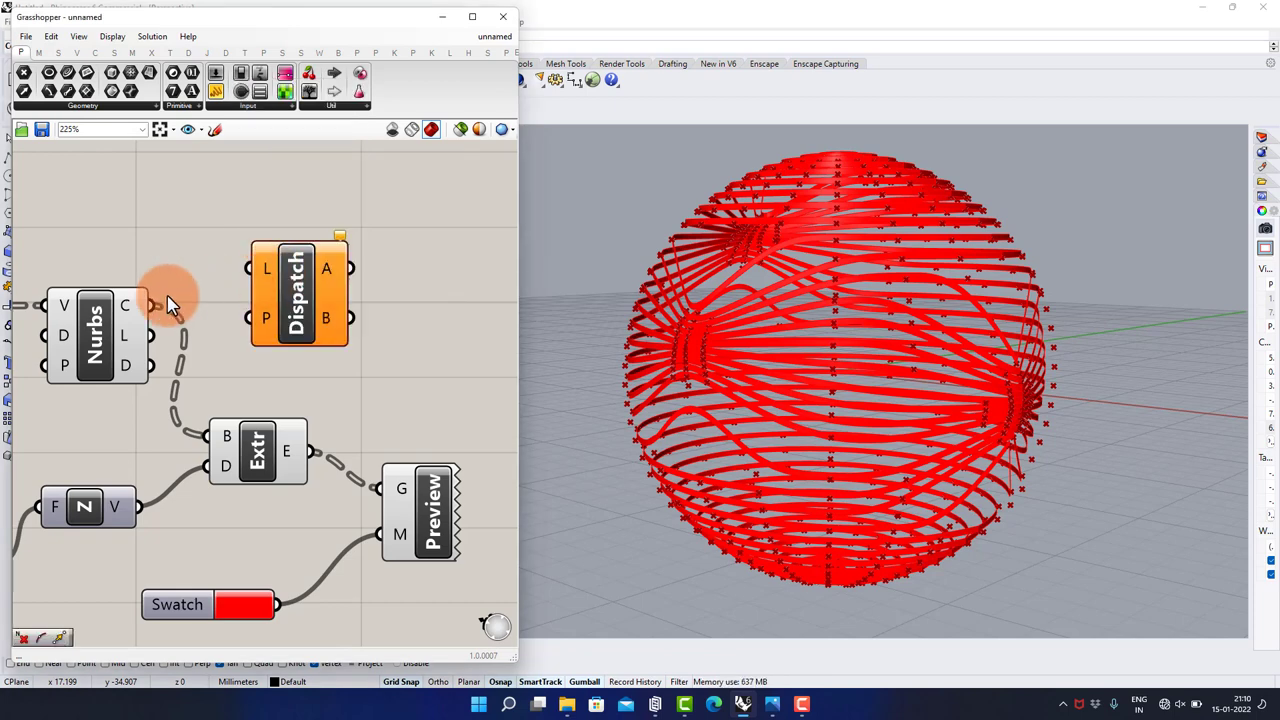
pyautogui.moveTo(308, 303); pyautogui.dragTo(480, 272)
pyautogui.click(390, 364)
pyautogui.moveTo(389, 364); pyautogui.dragTo(248, 385, button='right')
pyautogui.moveTo(351, 307); pyautogui.dragTo(309, 322)
# - Add a Move component and connect Dispatch's A output to its geometry input
pyautogui.doubleClick(353, 303)
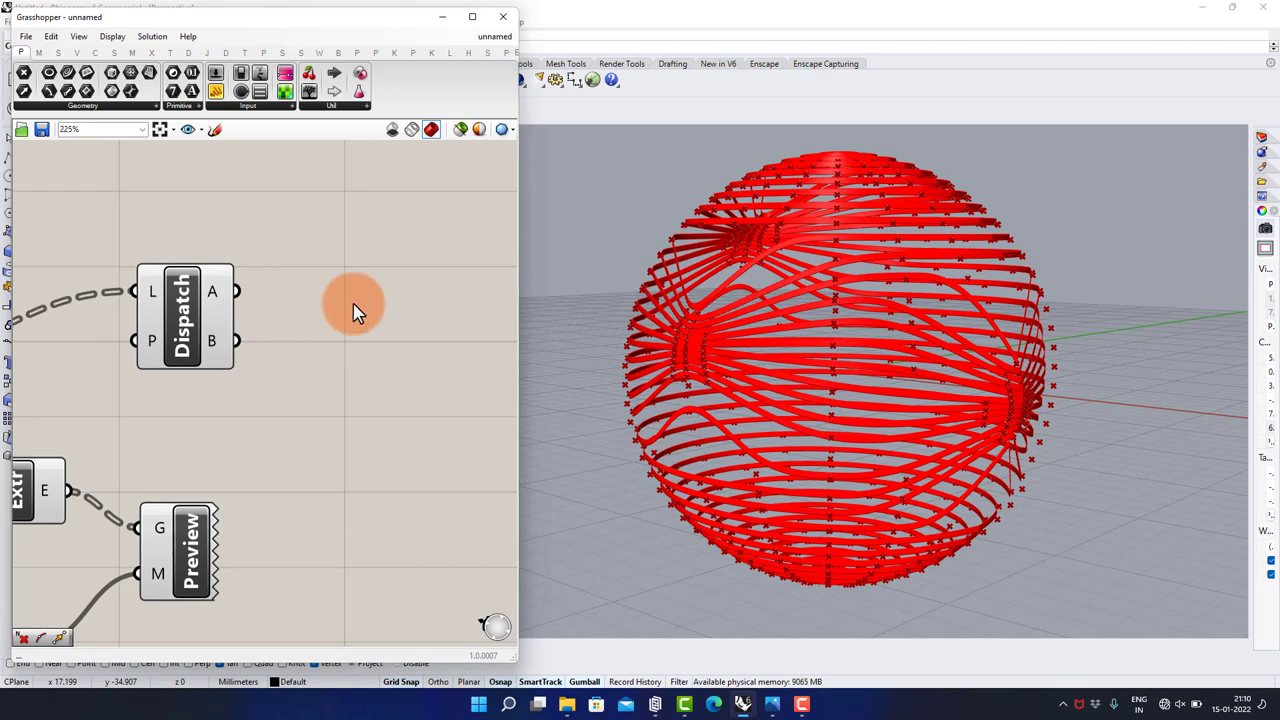
pyautogui.write('mov')
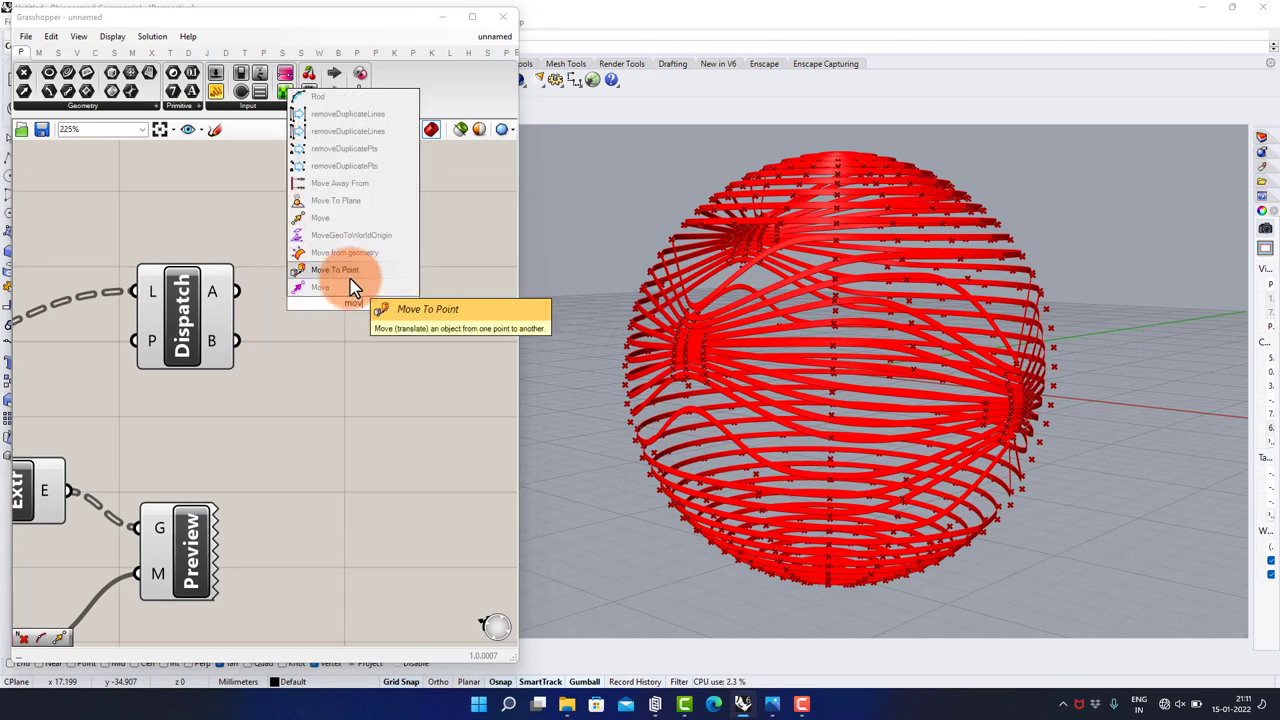
pyautogui.click(333, 287)
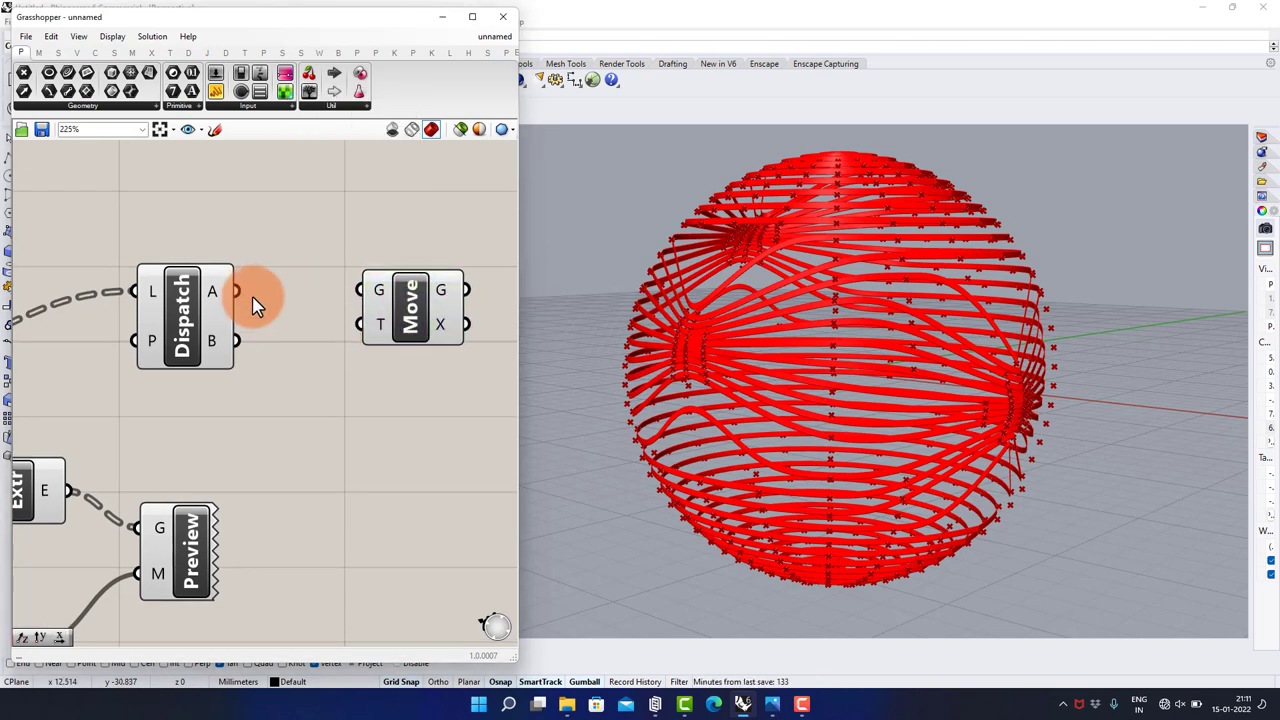
pyautogui.moveTo(252, 296); pyautogui.dragTo(458, 295)
pyautogui.click(183, 318)
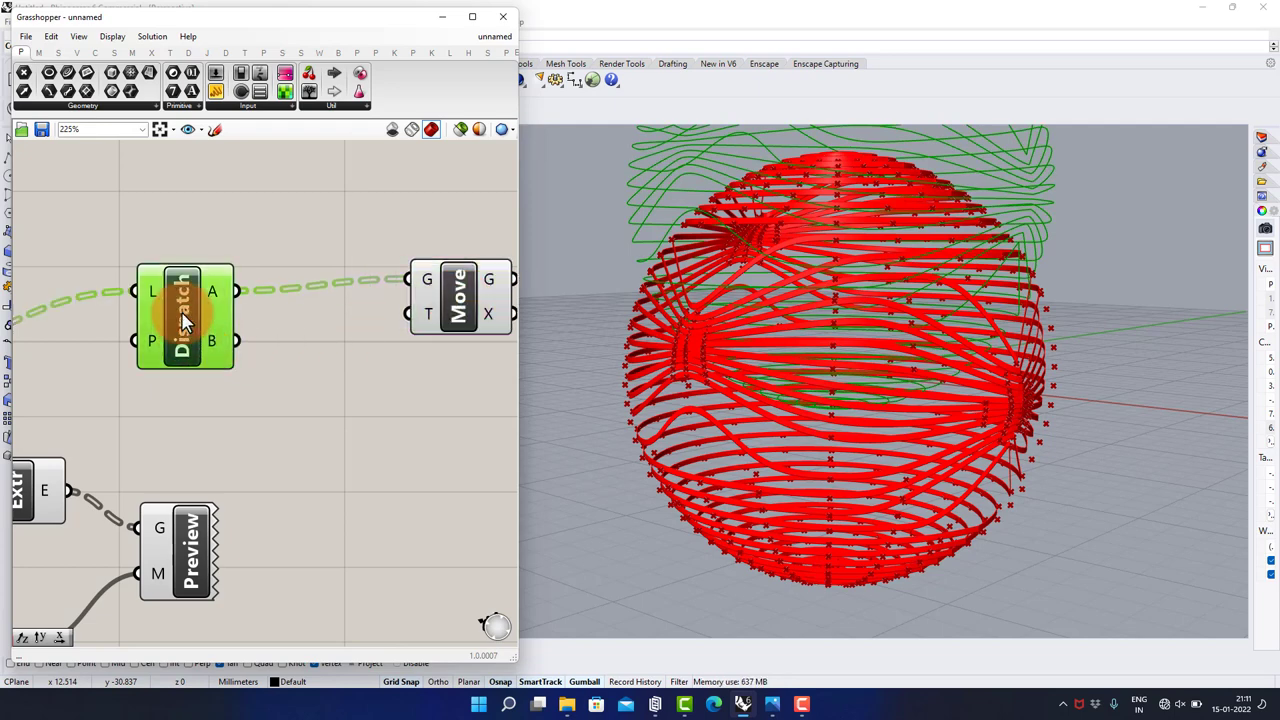
pyautogui.moveTo(183, 318); pyautogui.dragTo(183, 285)
pyautogui.click(243, 374)
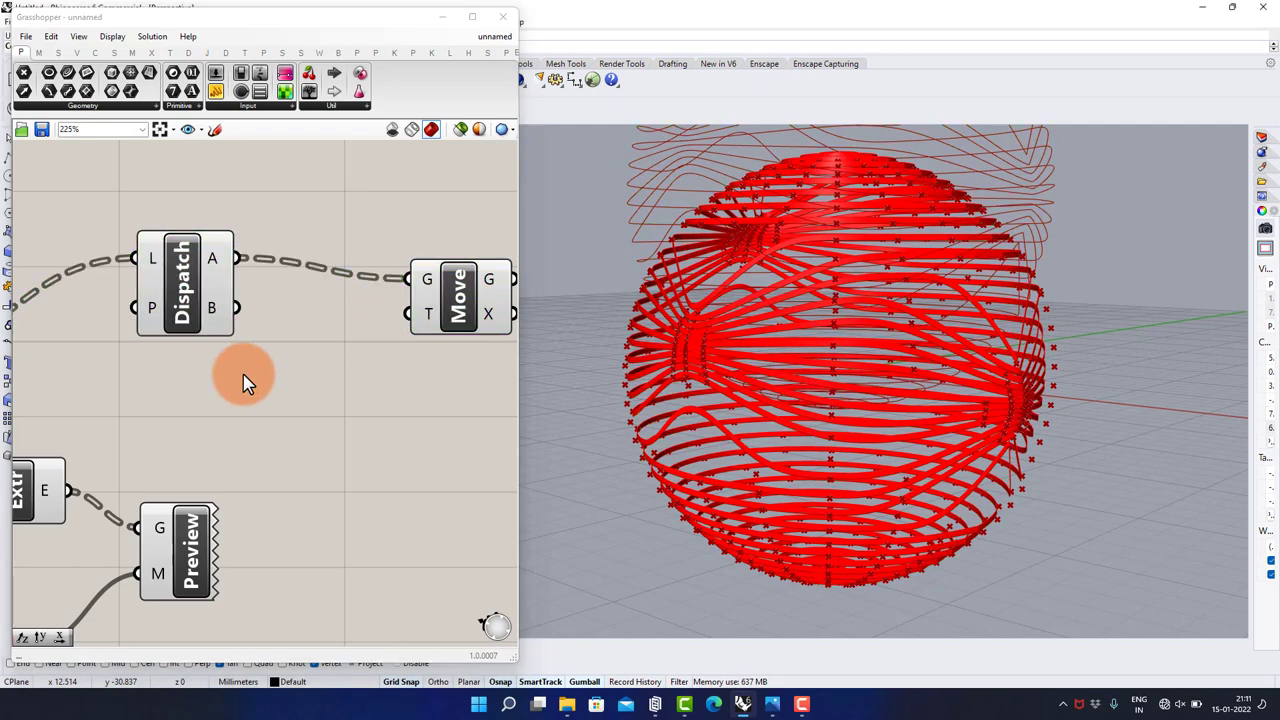
# - Add a Unit Y vector and connect it to Move's translation input
pyautogui.doubleClick(247, 359)
pyautogui.write('y')
pyautogui.press('Return')
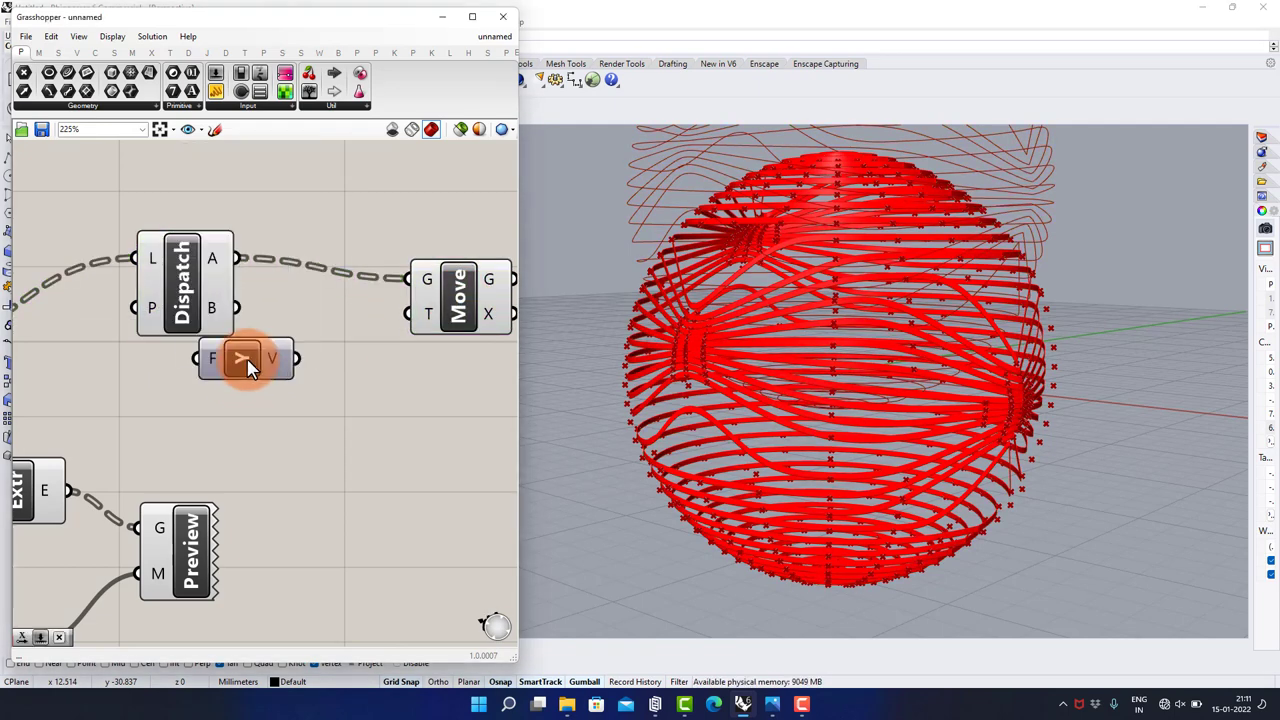
pyautogui.moveTo(388, 326); pyautogui.dragTo(408, 315)
pyautogui.moveTo(251, 369); pyautogui.dragTo(262, 405)
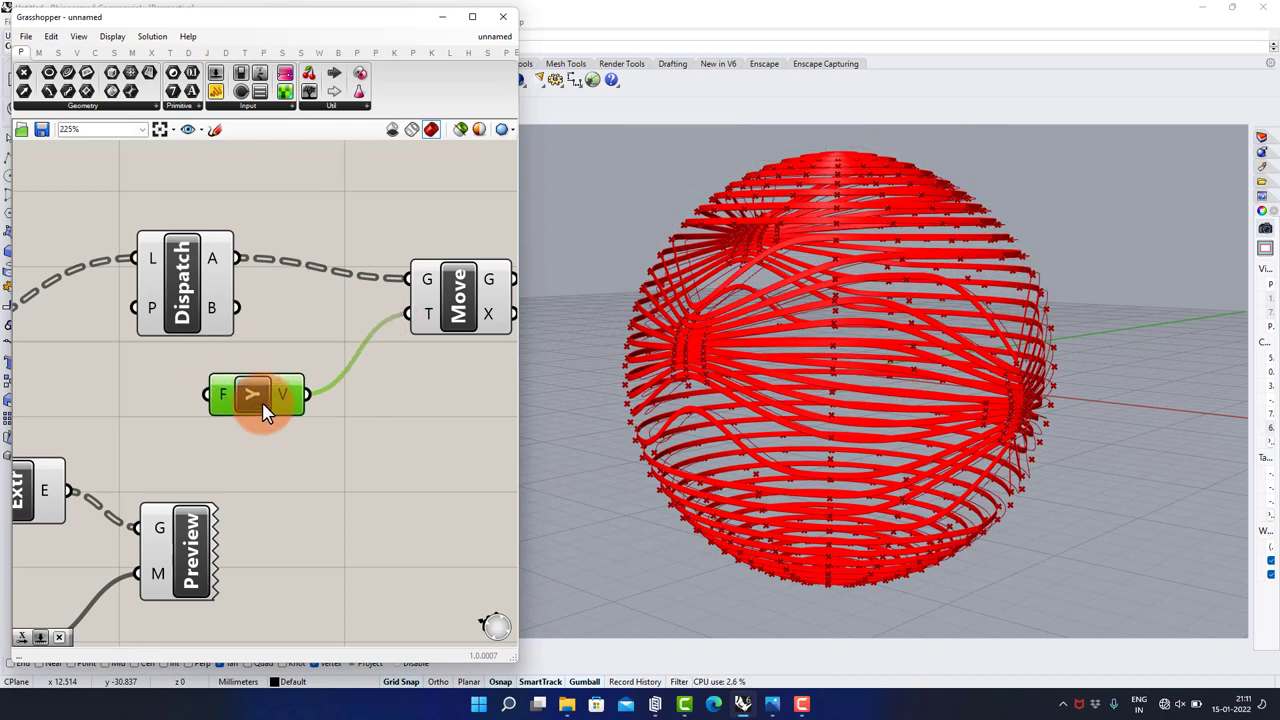
# - Add a number slider set to 0.5 and connect it to the Unit Y vector's factor input
pyautogui.moveTo(184, 377); pyautogui.dragTo(291, 380, button='right')
pyautogui.doubleClick(205, 410)
pyautogui.write('0.5')
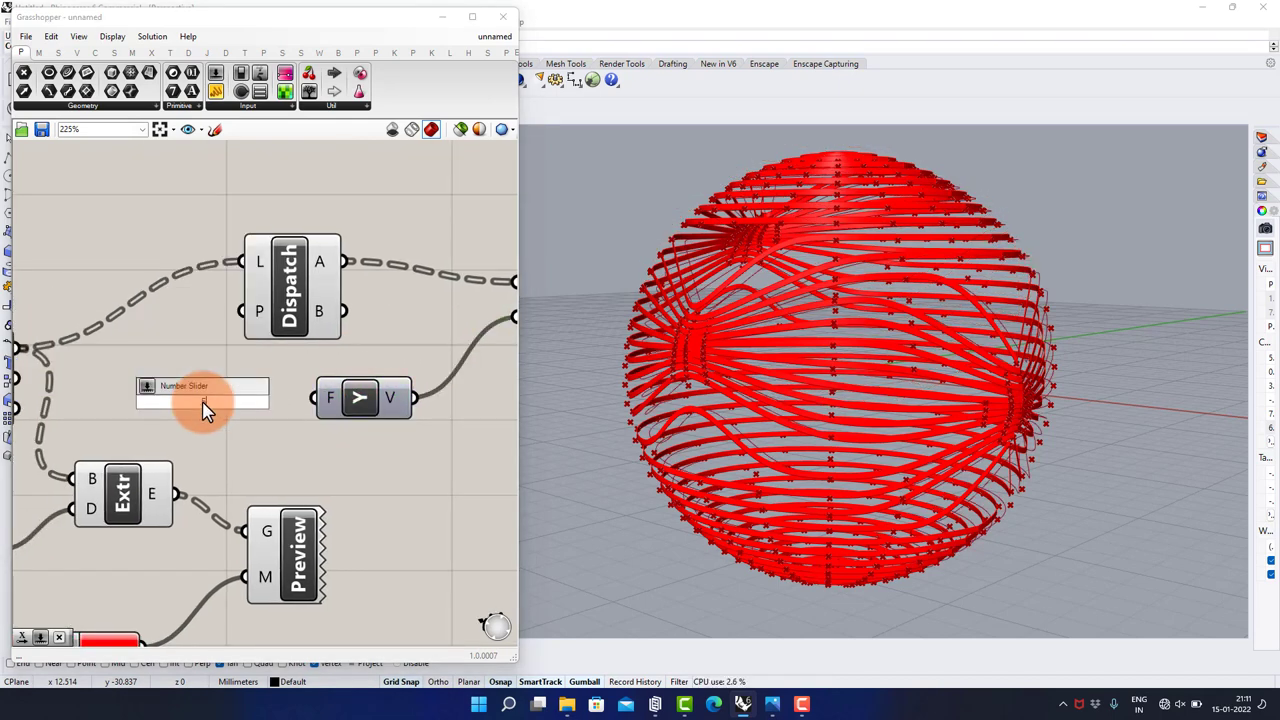
pyautogui.press('Return')
pyautogui.moveTo(376, 413); pyautogui.dragTo(430, 413)
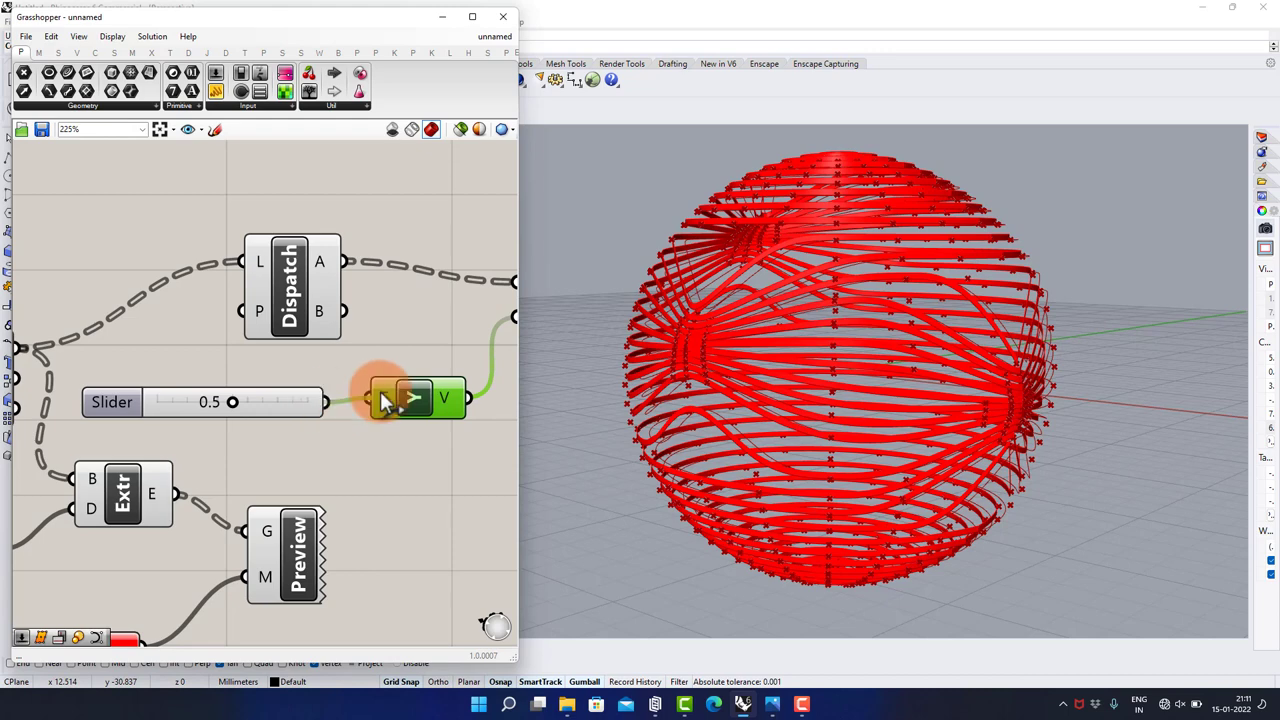
# - Turn off the preview of the pinch, Unit Z, Extrude and Custom Preview components
pyautogui.scroll(-6, 386, 355)
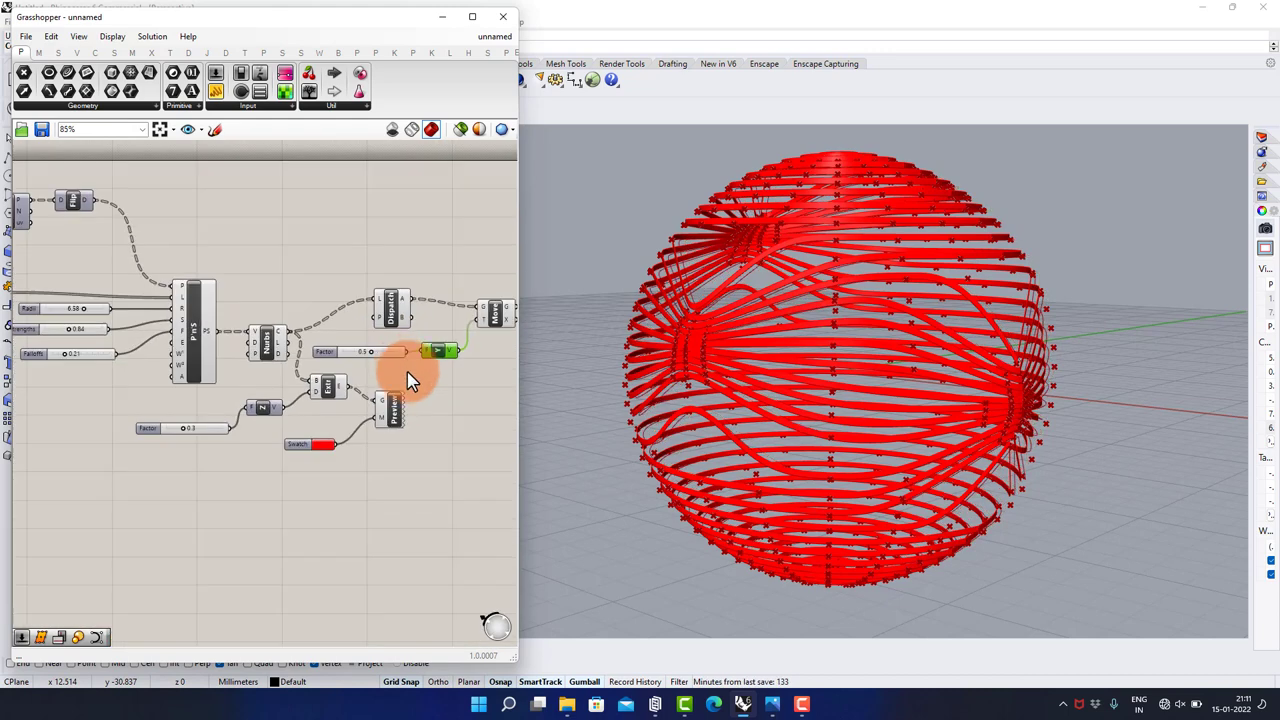
pyautogui.moveTo(409, 372); pyautogui.dragTo(178, 536)
pyautogui.middleClick(188, 526)
pyautogui.click(224, 484)
pyautogui.moveTo(300, 261); pyautogui.dragTo(338, 292, button='right')
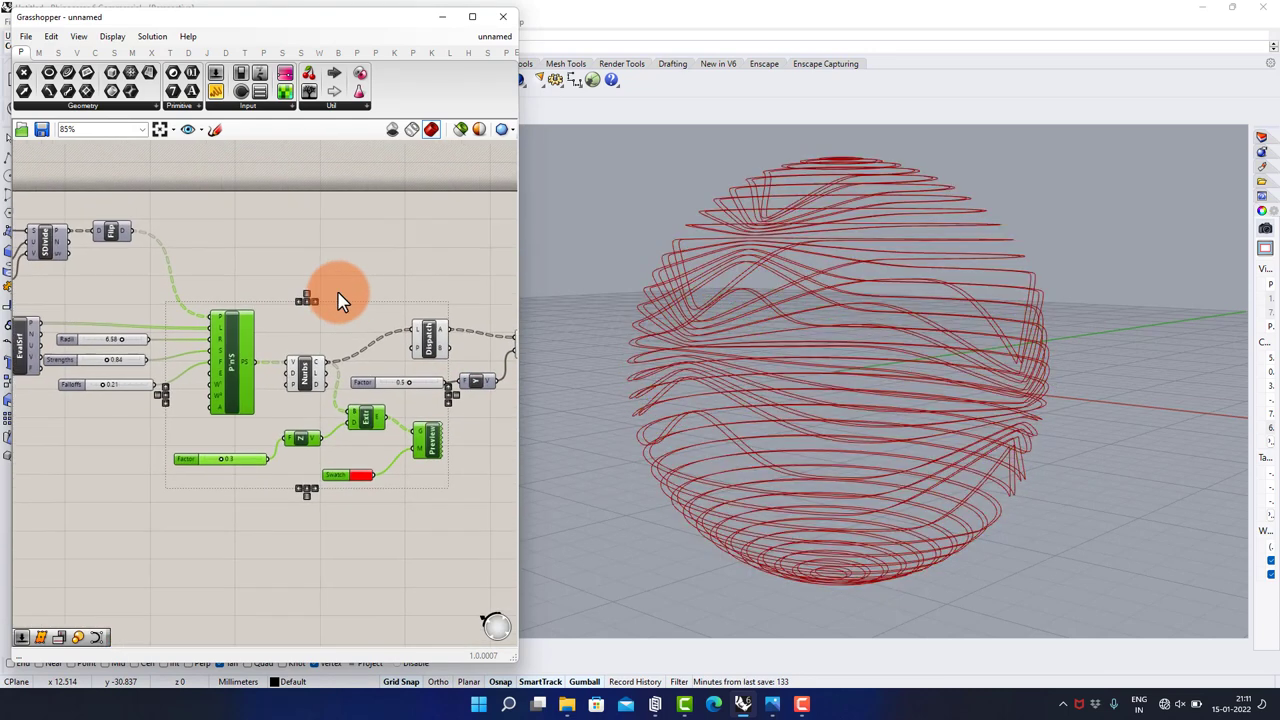
# - Turn off the preview of all components from the sphere through the Nurbs Curve
pyautogui.scroll(-3, 338, 300)
pyautogui.hotkey('ctrl', 'a')
pyautogui.middleClick(108, 494)
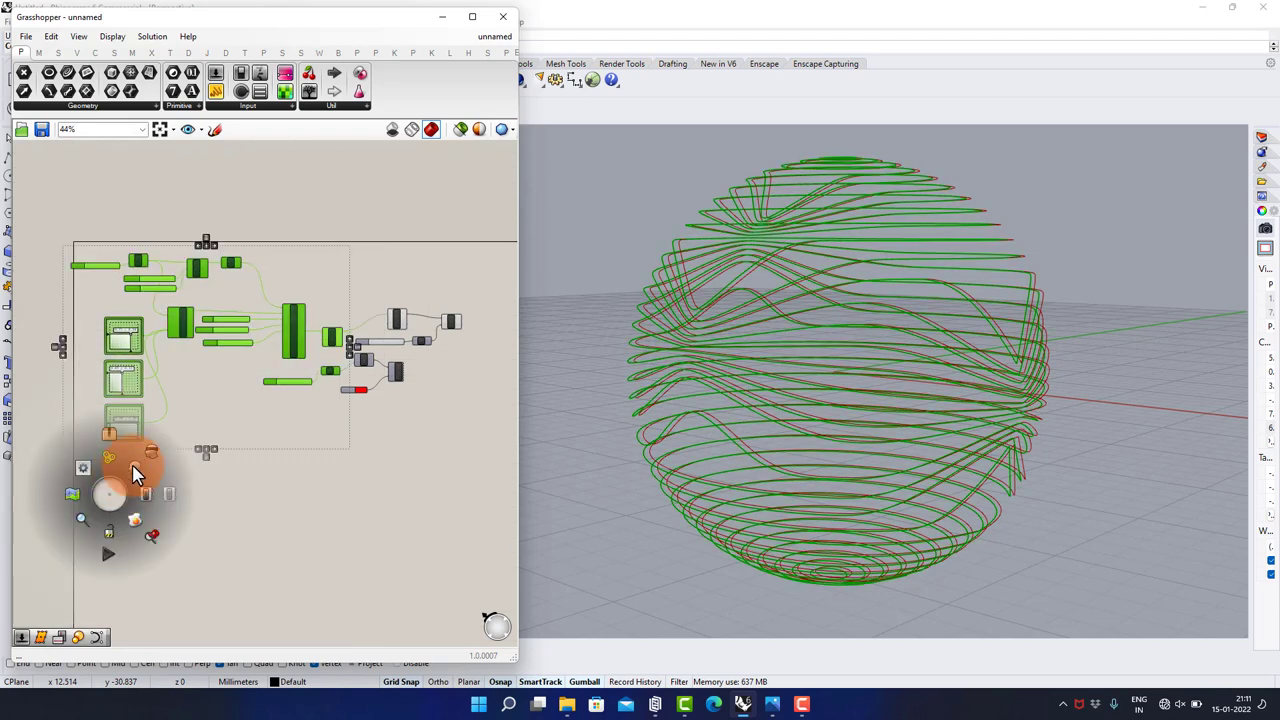
pyautogui.click(151, 445)
pyautogui.click(211, 478)
pyautogui.scroll(5, 337, 377)
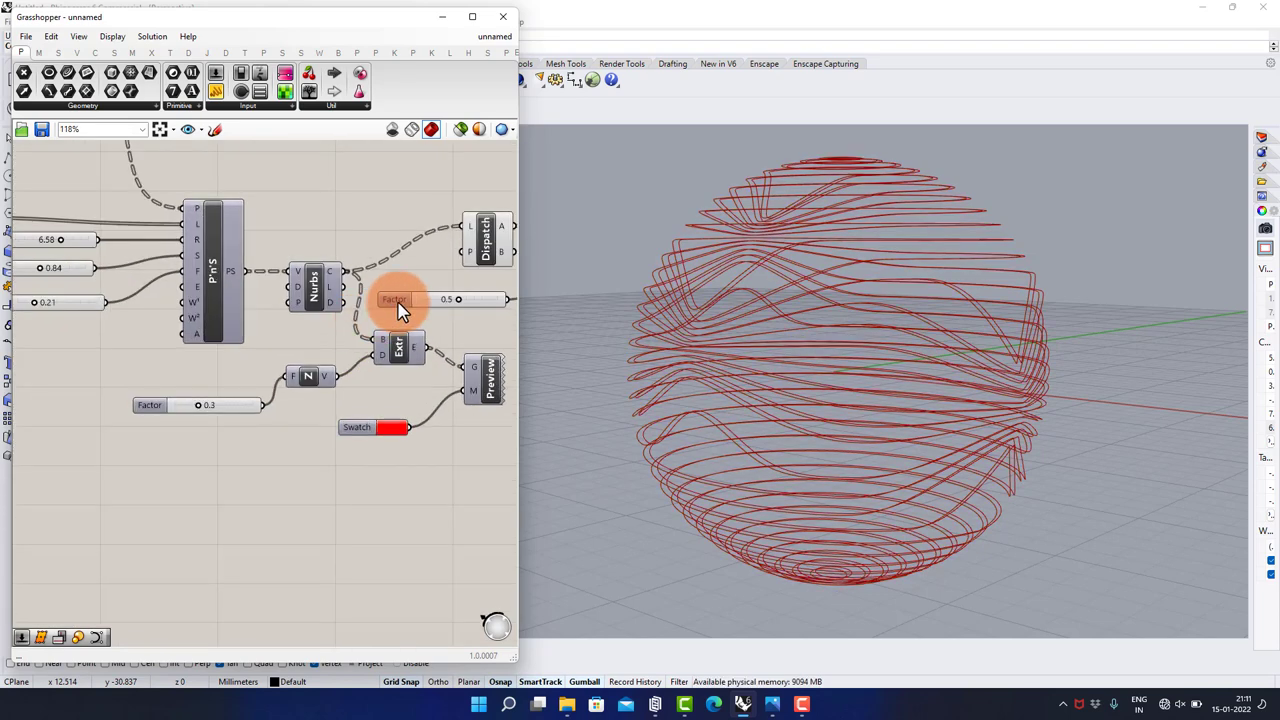
# - Add a Weave component and connect Move's geometry output to input 0 and Dispatch's B output to input 1
pyautogui.scroll(3, 375, 306)
pyautogui.moveTo(358, 308); pyautogui.dragTo(114, 383, button='right')
pyautogui.moveTo(280, 332); pyautogui.dragTo(94, 342, button='right')
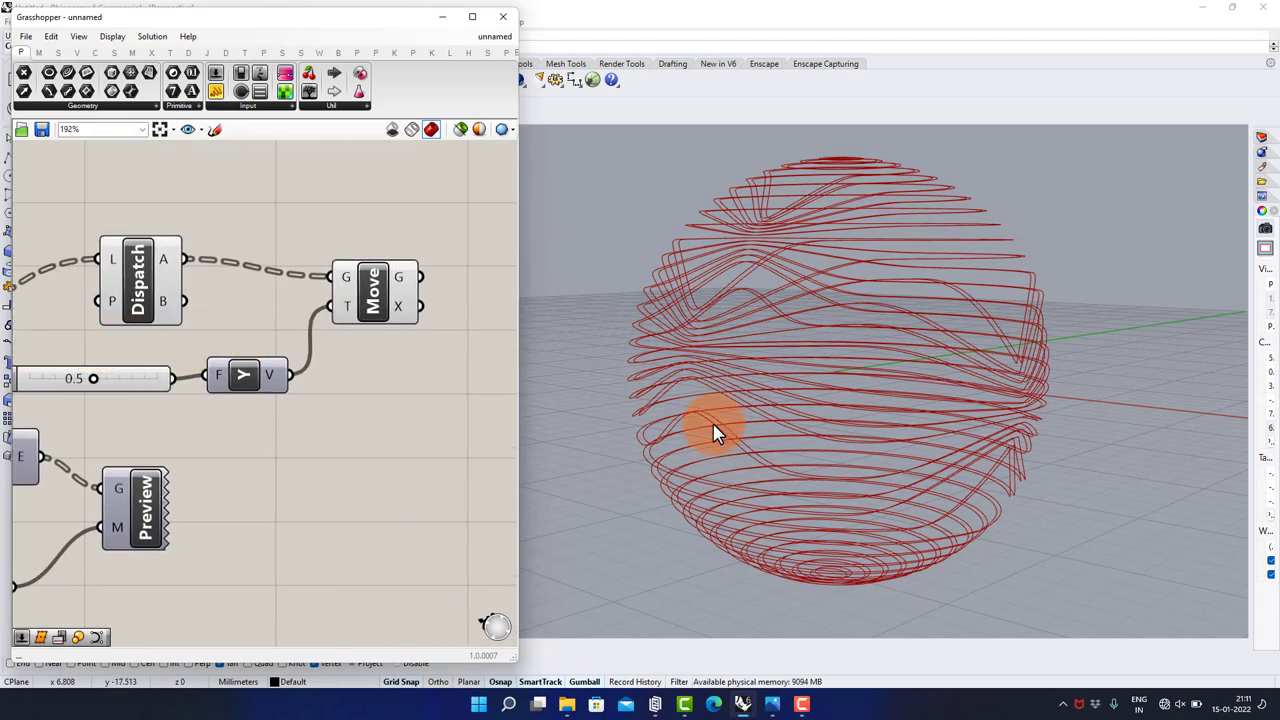
pyautogui.moveTo(715, 432); pyautogui.dragTo(706, 362, button='right')
pyautogui.moveTo(387, 354); pyautogui.dragTo(291, 367, button='right')
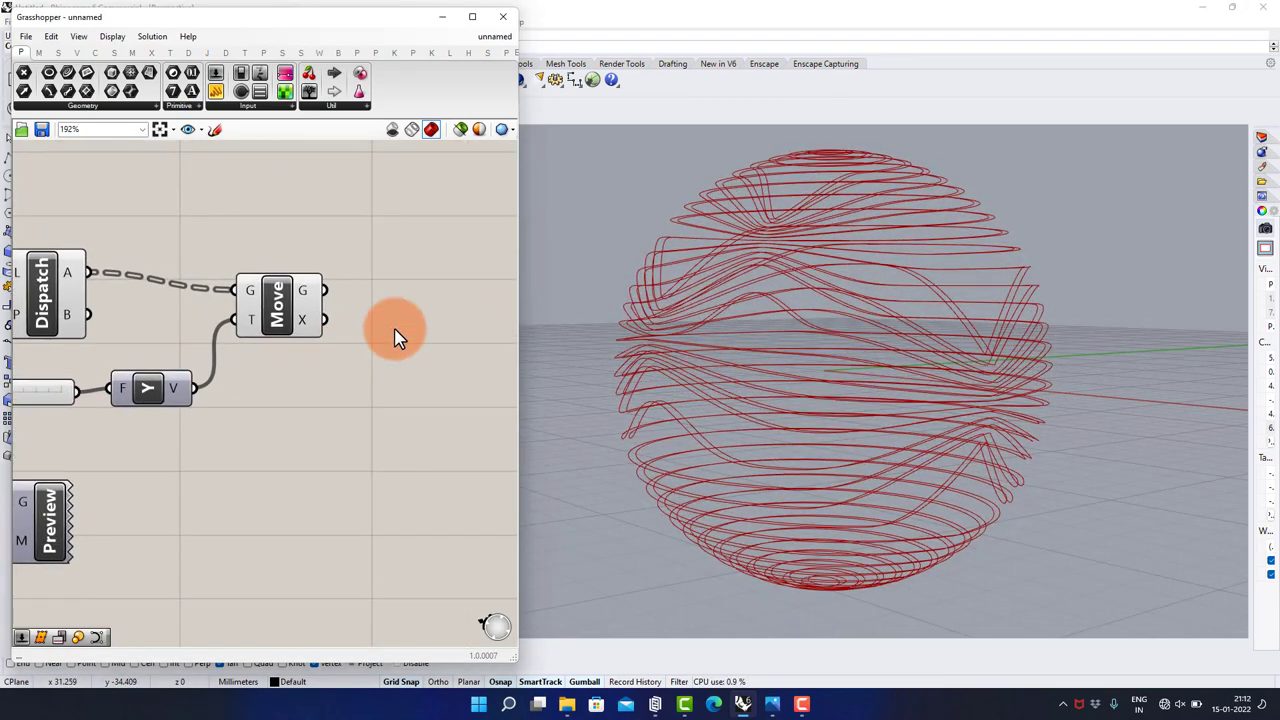
pyautogui.doubleClick(394, 328)
pyautogui.write('weave')
pyautogui.click(376, 314)
pyautogui.moveTo(394, 332); pyautogui.dragTo(420, 380)
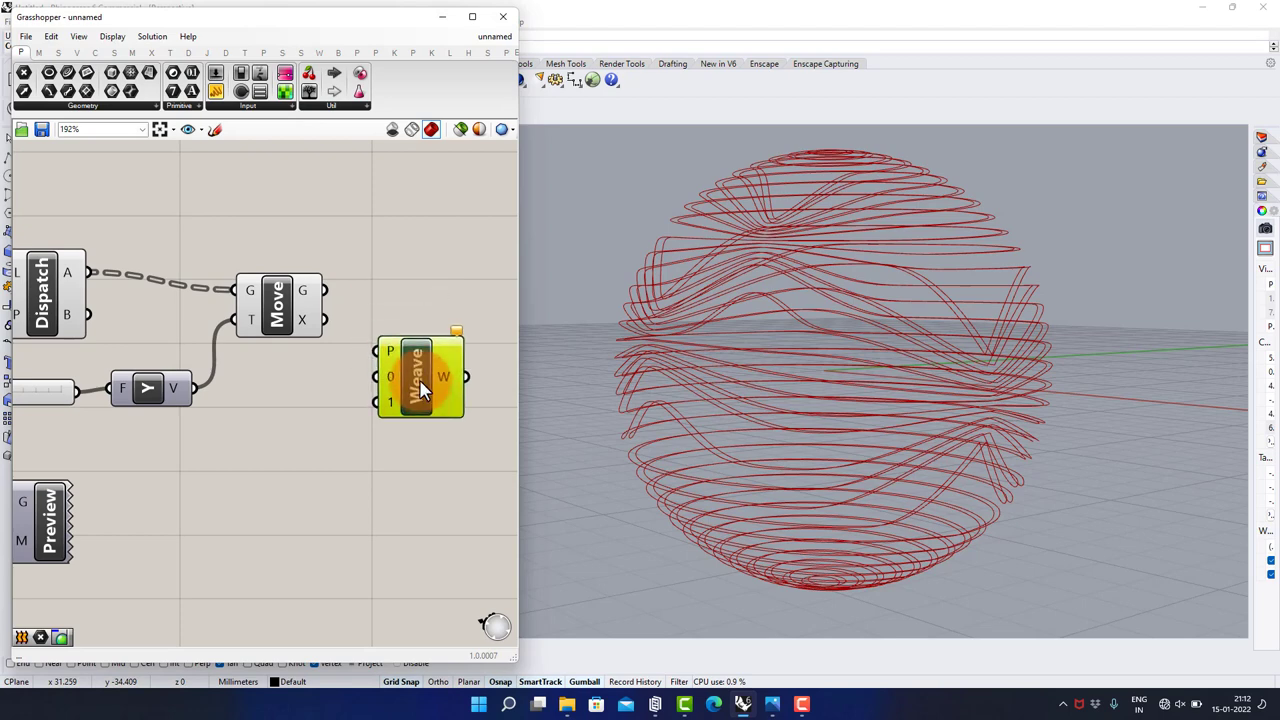
pyautogui.moveTo(323, 290); pyautogui.dragTo(430, 420)
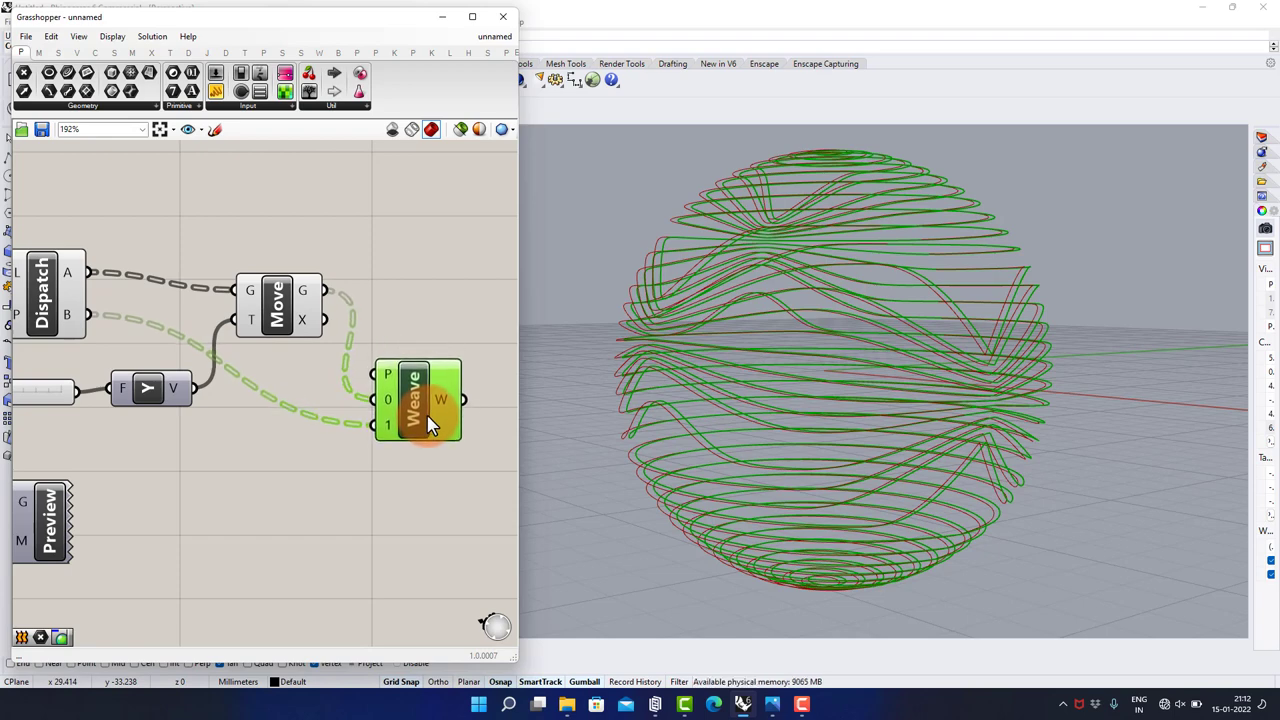
# - Add a Pipe component beside Weave
pyautogui.scroll(-2, 457, 343)
pyautogui.scroll(2, 300, 354)
pyautogui.doubleClick(370, 393)
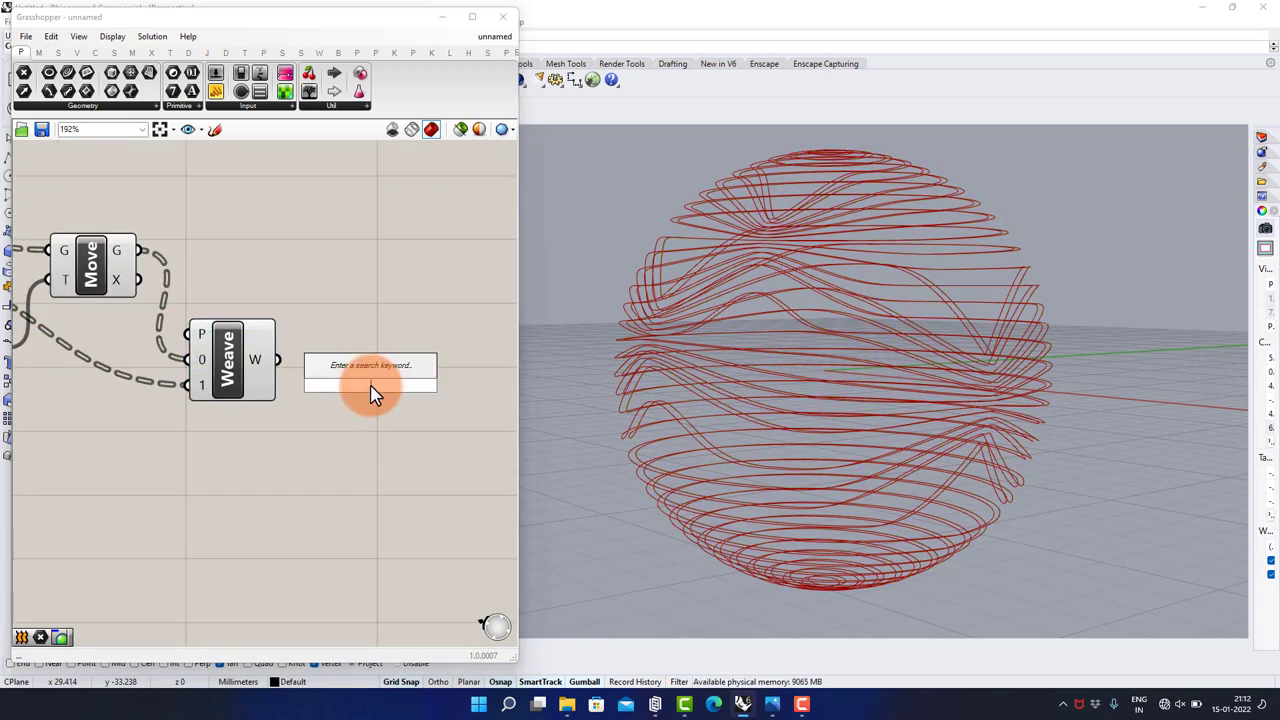
pyautogui.write('pip')
pyautogui.click(365, 371)
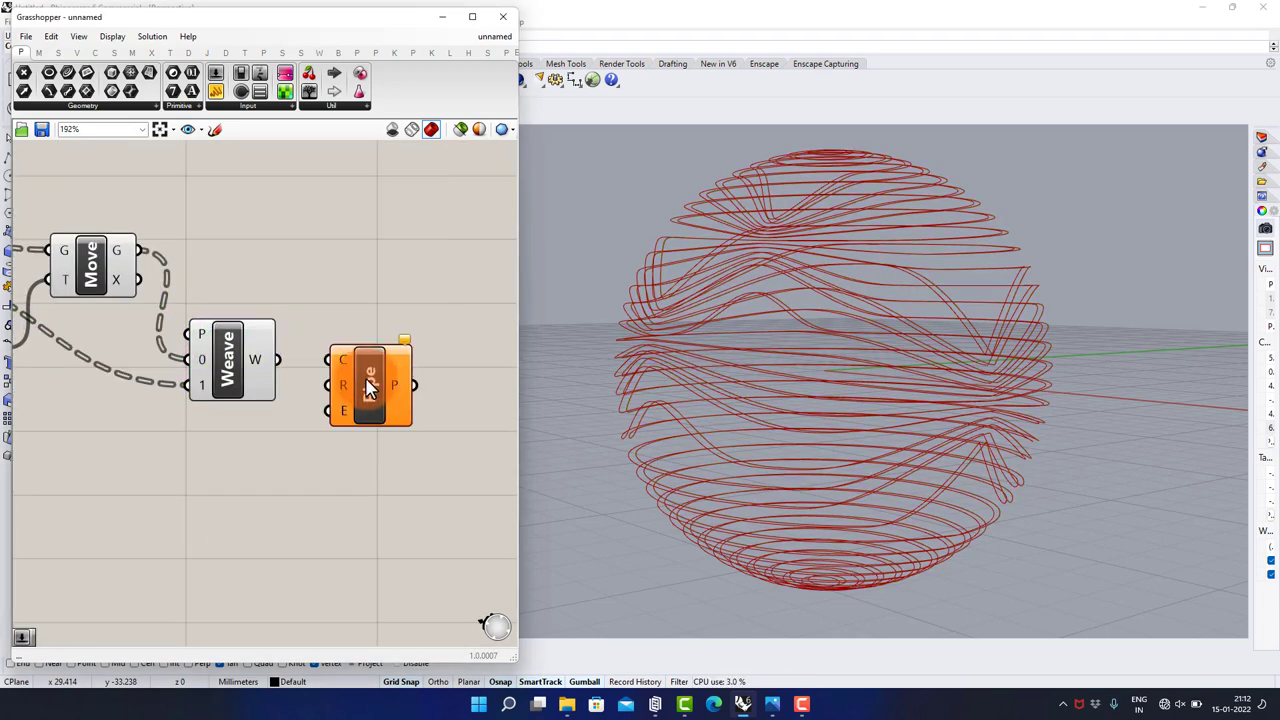
# - Connect a new number slider set to 0.12 to Pipe's radius input and Weave's output to its curve input
pyautogui.doubleClick(252, 490)
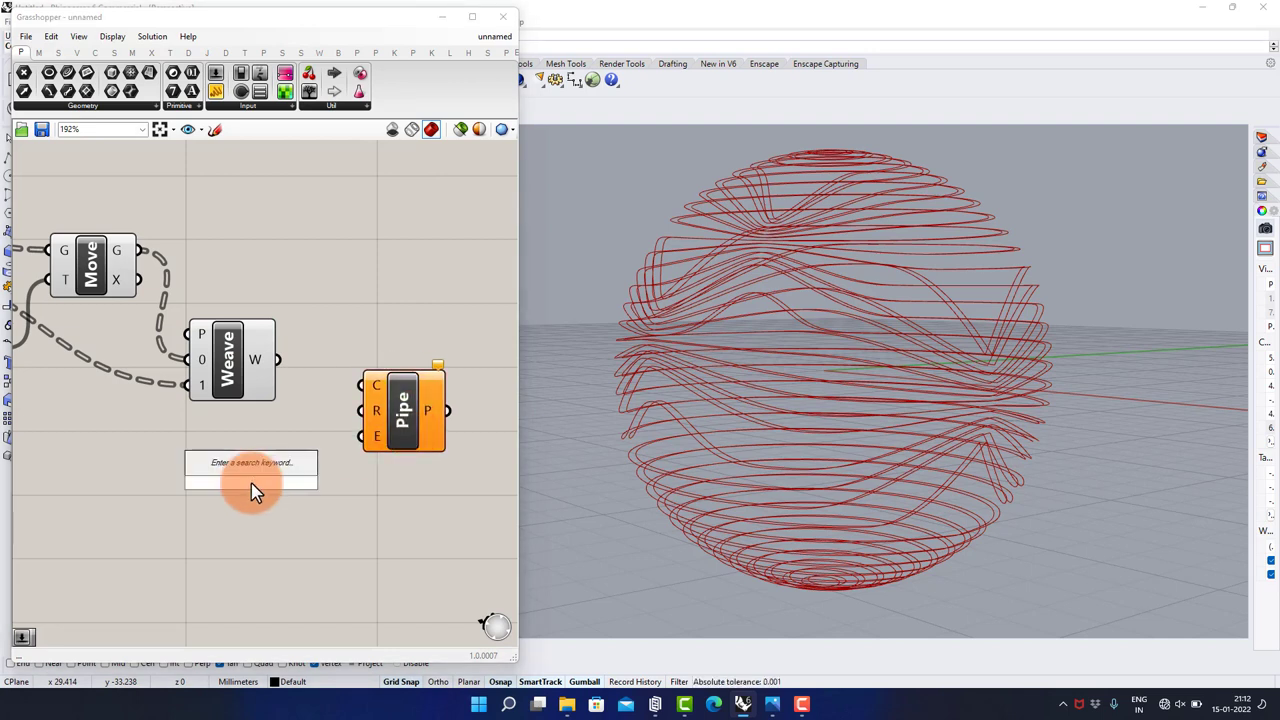
pyautogui.write('0.50')
pyautogui.press('Return')
pyautogui.scroll(1, 342, 482)
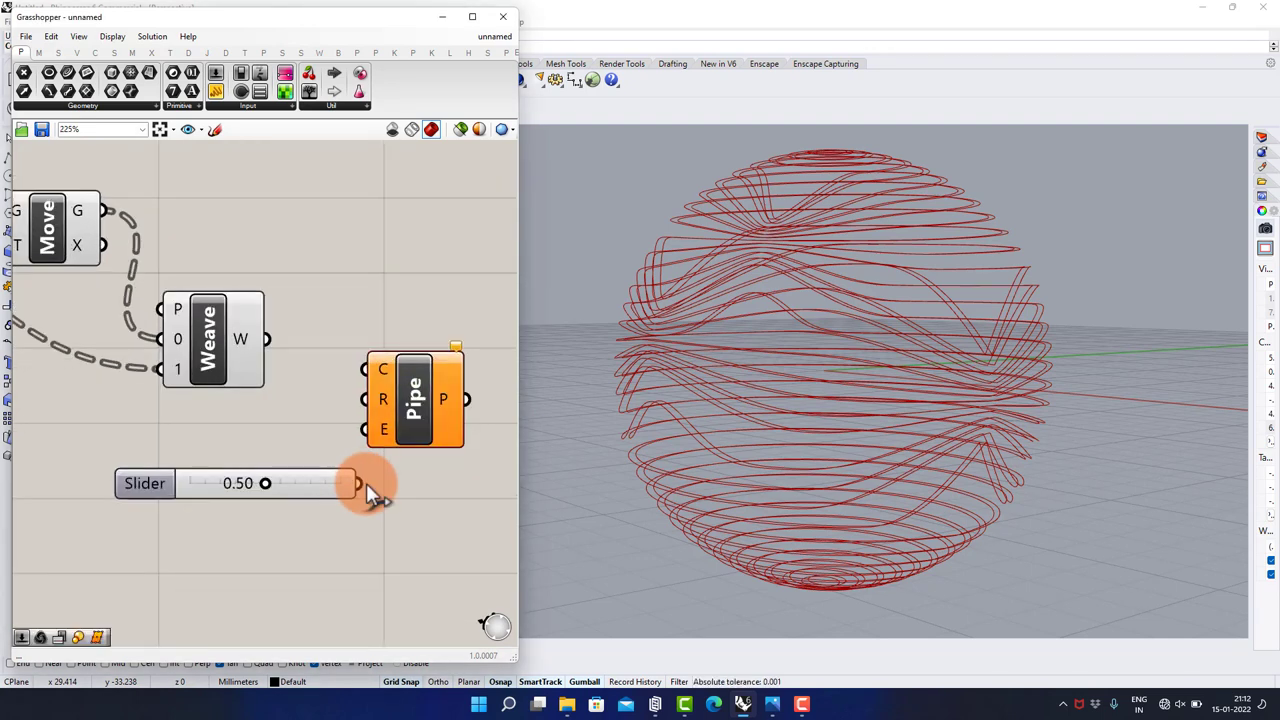
pyautogui.moveTo(273, 485); pyautogui.dragTo(214, 484)
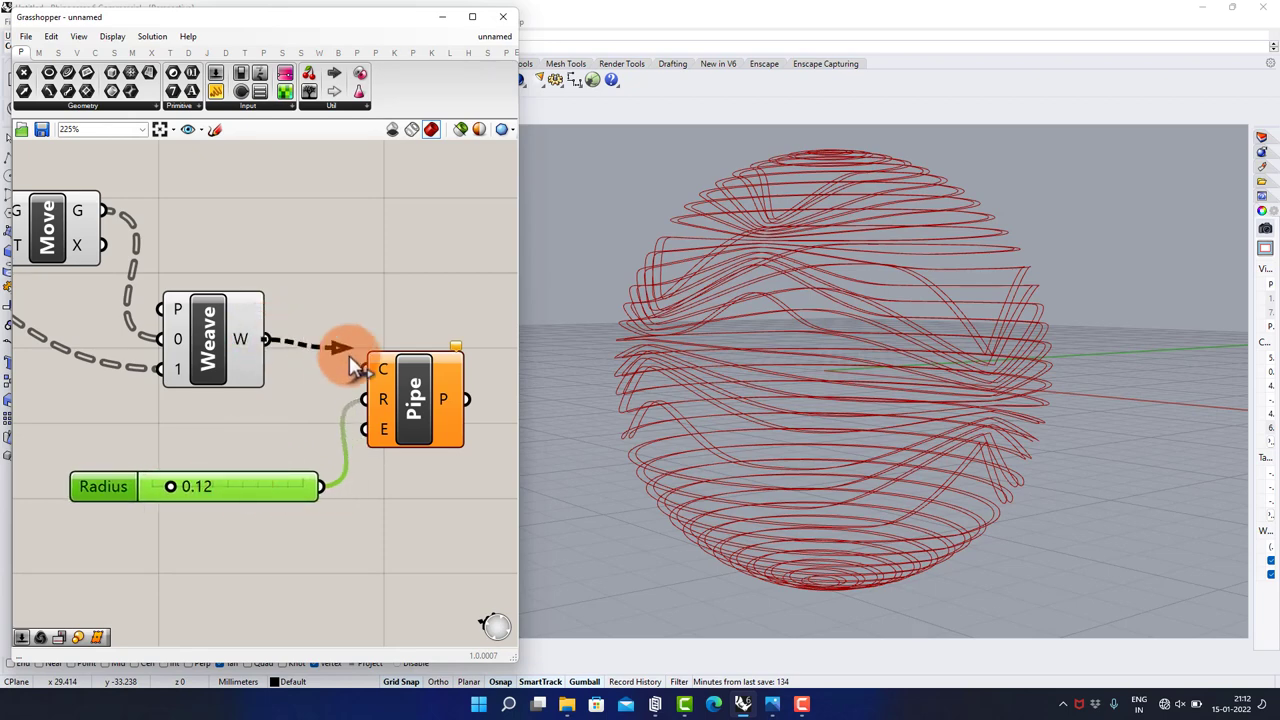
pyautogui.click(385, 315)
pyautogui.moveTo(728, 400)
pyautogui.mouseDown(button='right')
pyautogui.moveTo(790, 394)
pyautogui.moveTo(709, 400)
pyautogui.mouseUp(button='right')
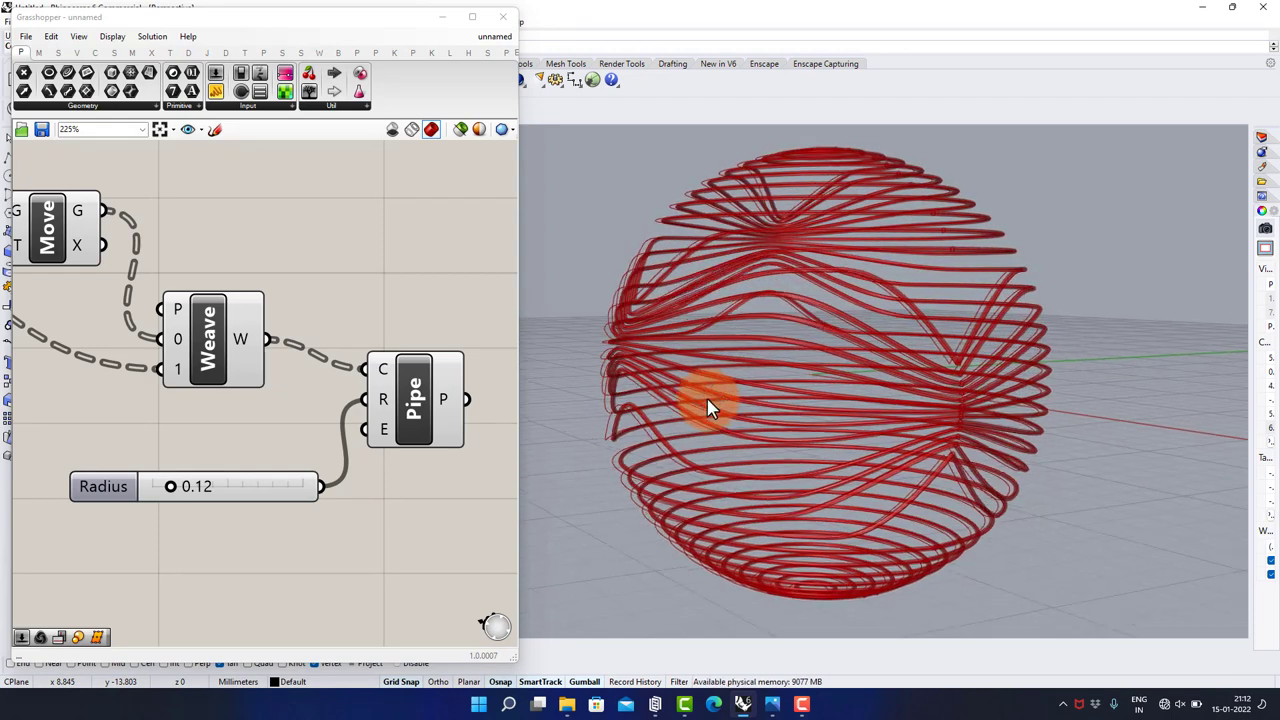
# - Set the pipe's Radius slider to 0.25
pyautogui.scroll(1, 210, 512)
pyautogui.scroll(1, 210, 512)
pyautogui.moveTo(157, 477); pyautogui.dragTo(182, 483)
pyautogui.moveTo(700, 420)
pyautogui.mouseDown(button='right')
pyautogui.moveTo(829, 414)
pyautogui.moveTo(686, 414)
pyautogui.mouseUp(button='right')
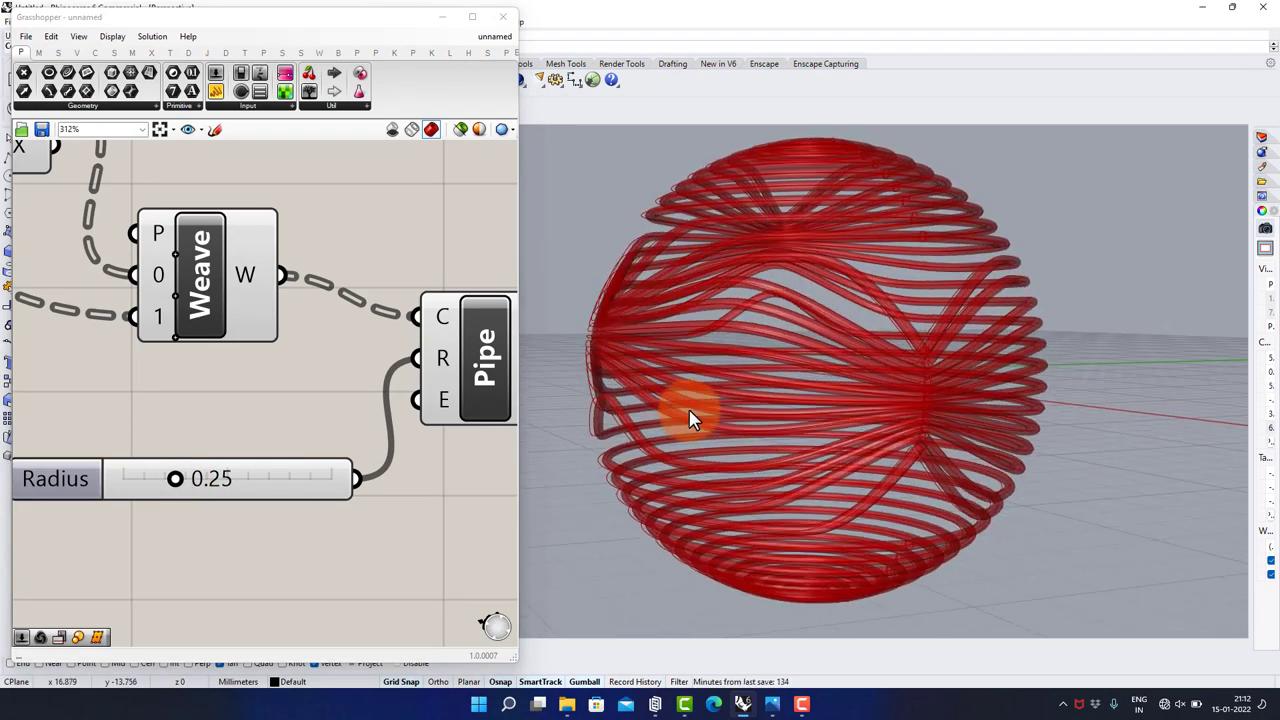
# - Copy the Preview component together with its red Swatch and place the copy beside Pipe
pyautogui.scroll(-5, 212, 378)
pyautogui.moveTo(212, 373); pyautogui.dragTo(362, 372, button='right')
pyautogui.moveTo(137, 371); pyautogui.dragTo(180, 366, button='right')
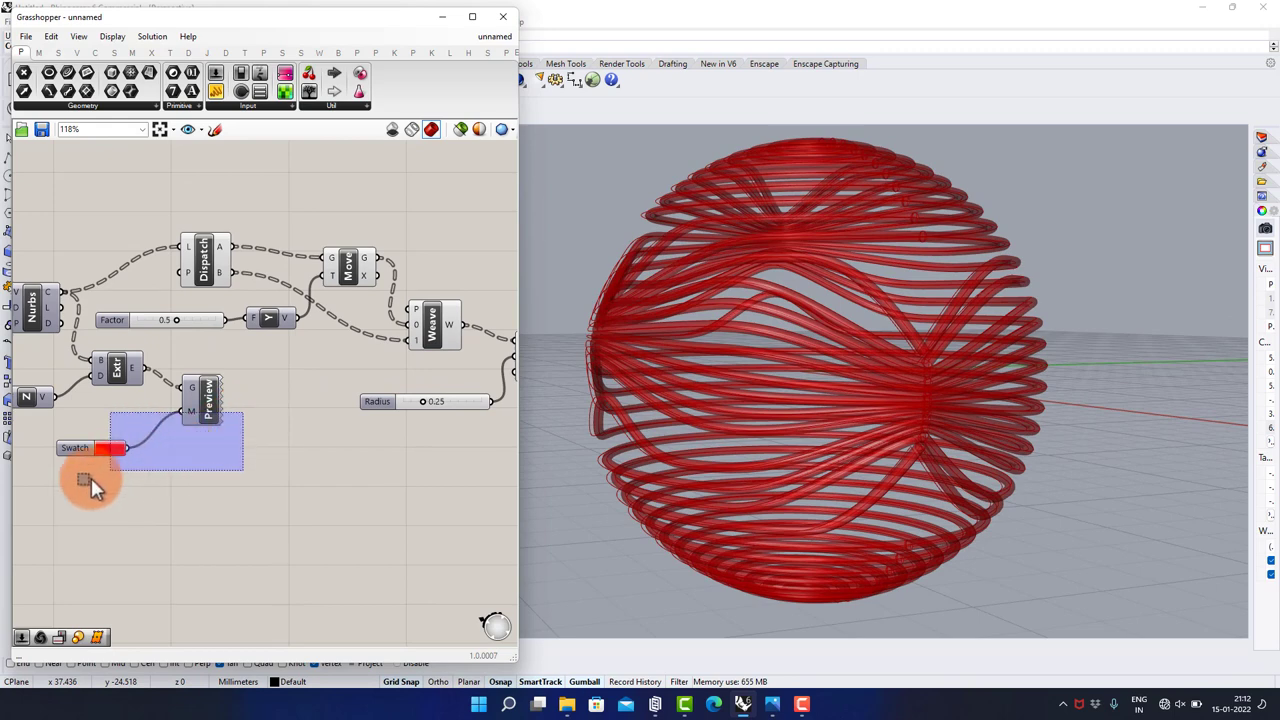
pyautogui.moveTo(91, 478); pyautogui.dragTo(96, 475)
pyautogui.scroll(-3, 152, 391)
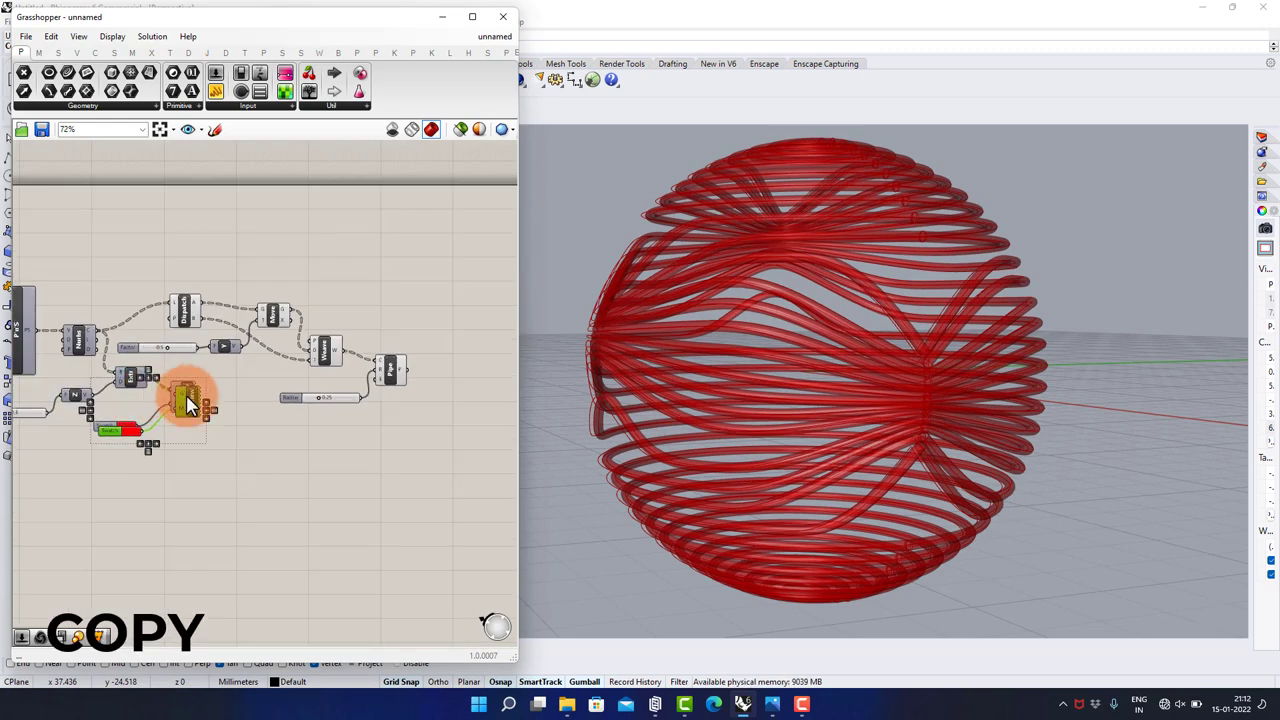
pyautogui.keyDown('alt'); pyautogui.moveTo(186, 396); pyautogui.dragTo(462, 426); pyautogui.keyUp('alt')
pyautogui.scroll(5, 432, 360)
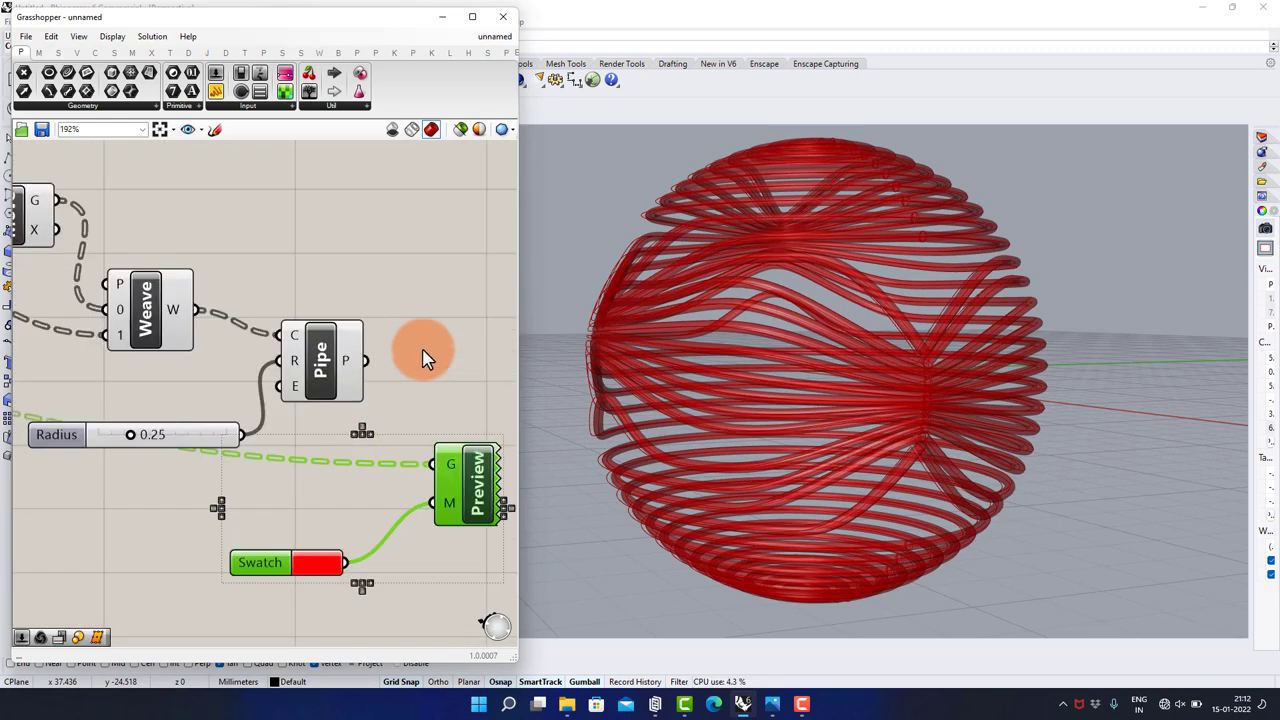
# - Connect Pipe's output to the copied Preview's geometry input and turn on that component's preview
pyautogui.moveTo(459, 477); pyautogui.dragTo(454, 459)
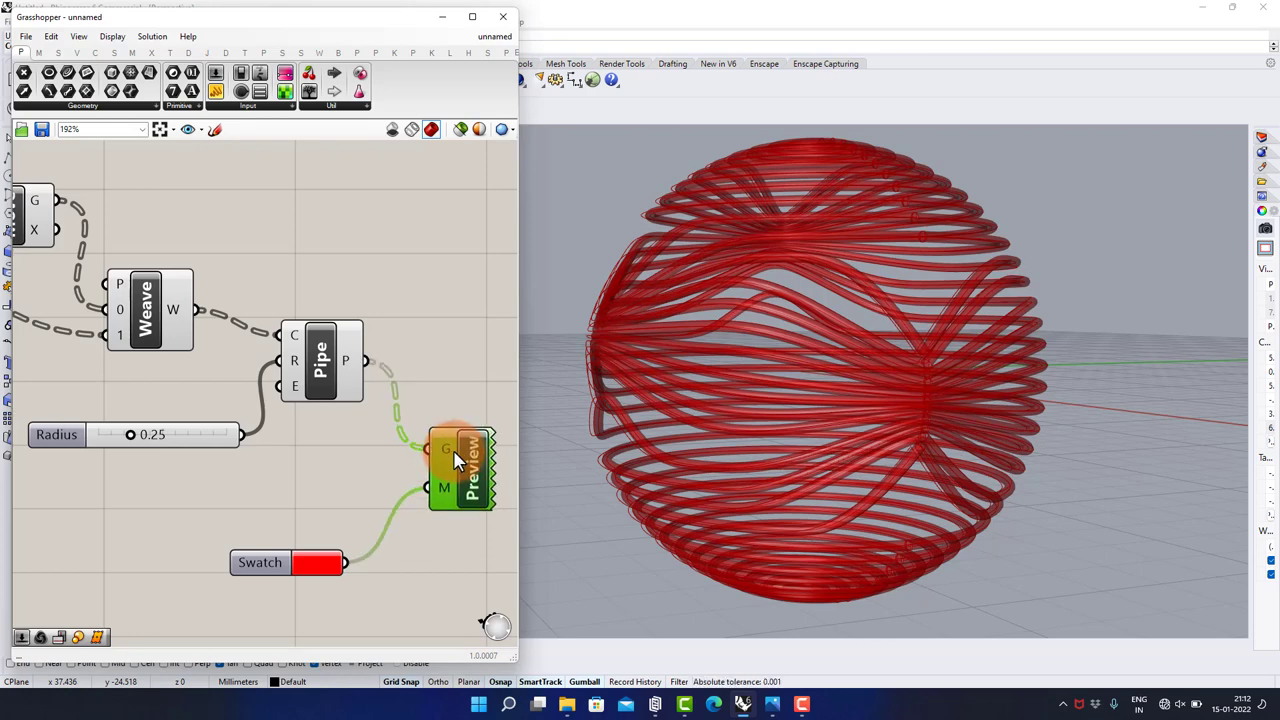
pyautogui.click(449, 386)
pyautogui.scroll(-2, 336, 392)
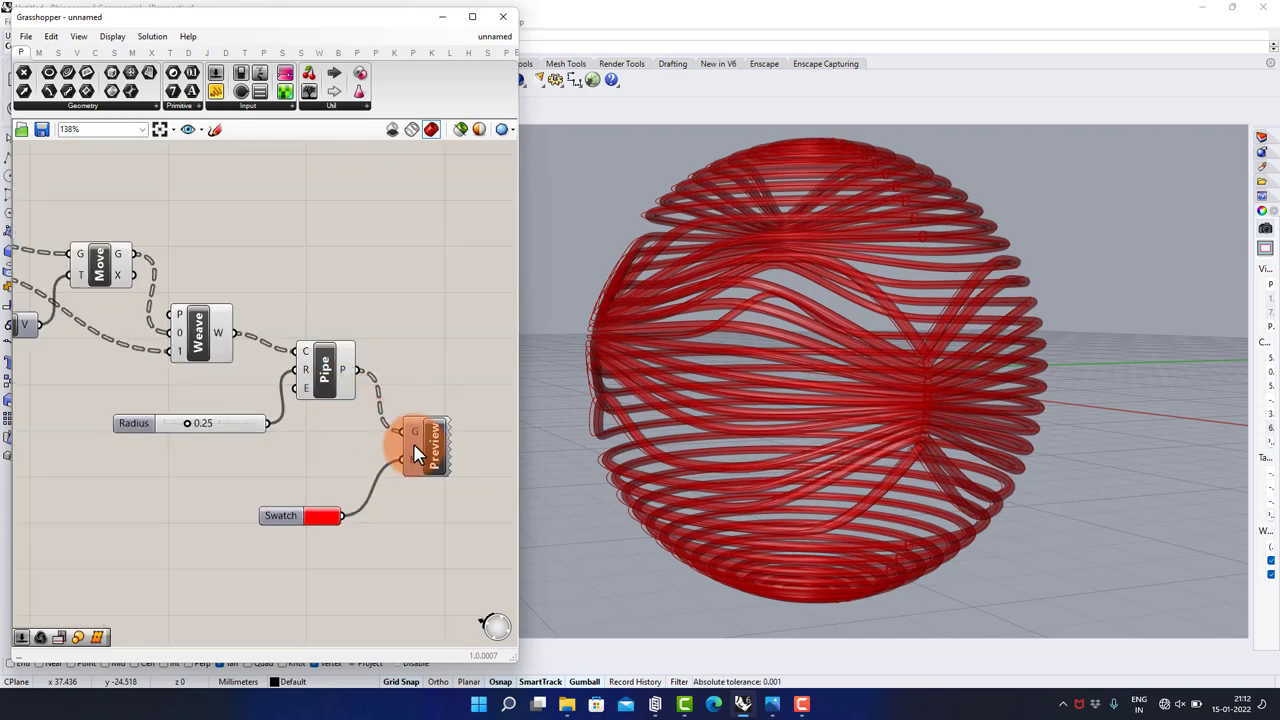
pyautogui.middleClick(422, 441)
pyautogui.click(447, 428)
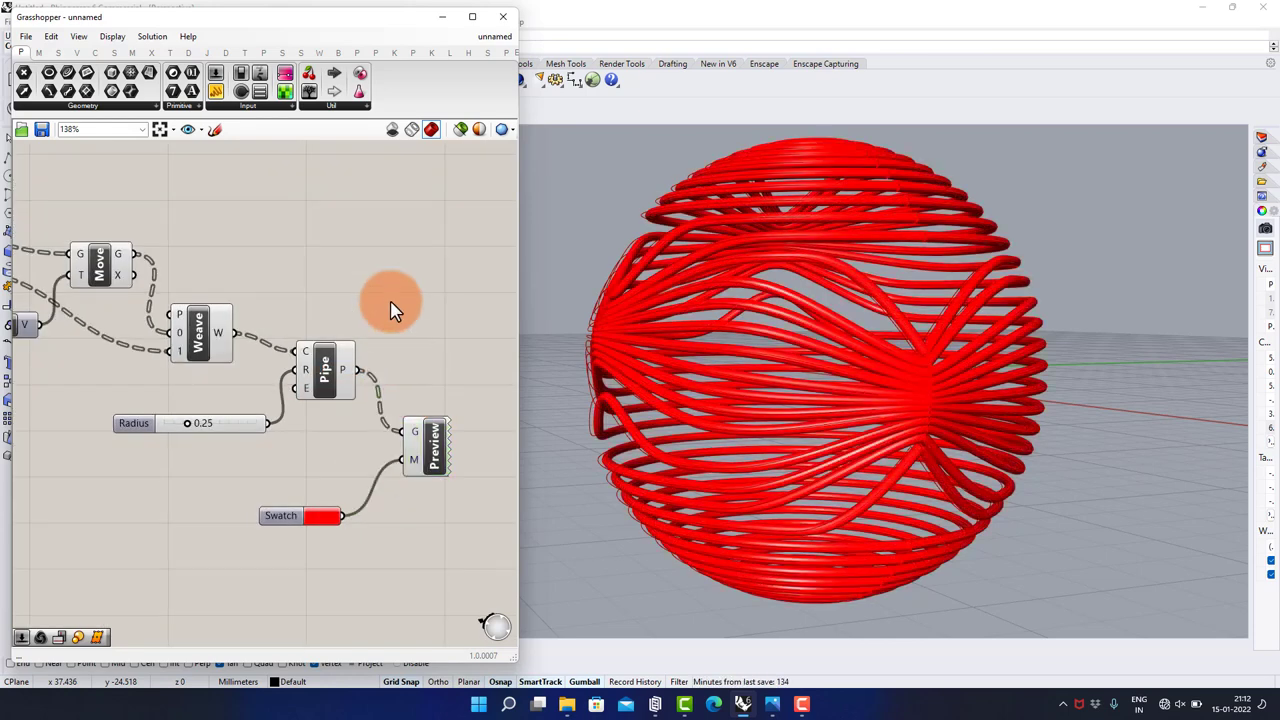
# - Turn off the preview of the Move, unit Y, Weave and Pipe components
pyautogui.scroll(-1, 360, 282)
pyautogui.moveTo(356, 274); pyautogui.dragTo(117, 422)
pyautogui.middleClick(117, 420)
pyautogui.scroll(-1, 118, 410)
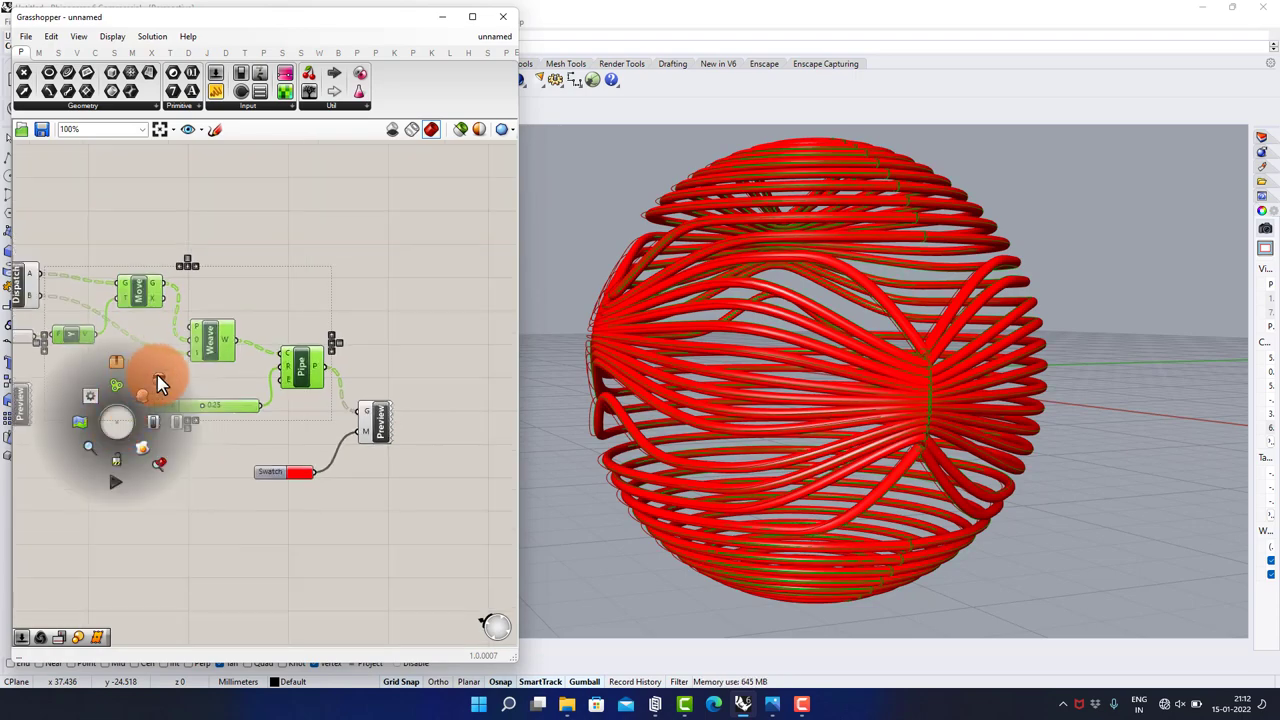
pyautogui.click(159, 380)
pyautogui.click(205, 282)
pyautogui.moveTo(768, 395)
pyautogui.mouseDown(button='right')
pyautogui.moveTo(849, 397)
pyautogui.moveTo(743, 394)
pyautogui.moveTo(758, 425)
pyautogui.mouseUp(button='right')
# - Try adjusting the Factor slider that feeds the unit Y vector
pyautogui.moveTo(224, 351); pyautogui.dragTo(461, 361, button='right')
pyautogui.scroll(5, 149, 386)
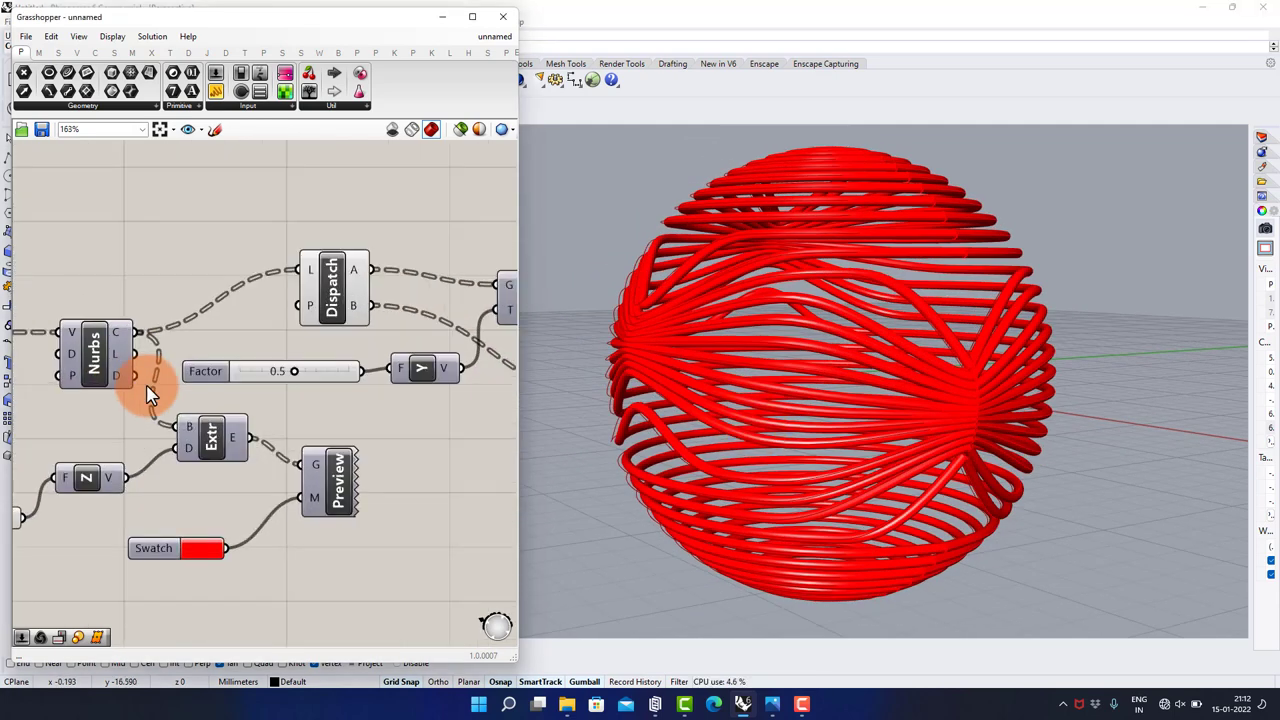
pyautogui.moveTo(298, 366); pyautogui.dragTo(364, 376)
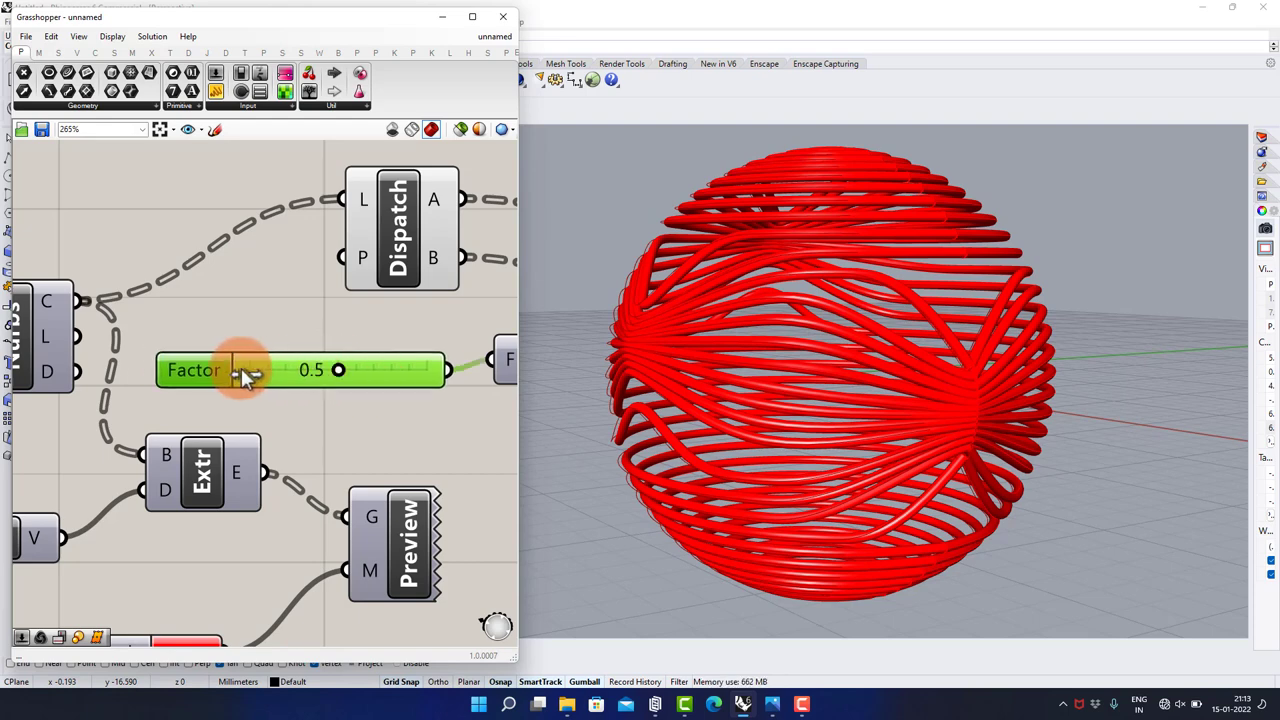
pyautogui.moveTo(241, 368); pyautogui.dragTo(238, 368)
# - Set the Strengths slider to 0.83 and the Falloffs slider to 0.06
pyautogui.scroll(-5, 328, 331)
pyautogui.moveTo(266, 385); pyautogui.dragTo(366, 370, button='right')
pyautogui.click(220, 493)
pyautogui.moveTo(180, 388); pyautogui.dragTo(323, 374, button='right')
pyautogui.scroll(6, 186, 343)
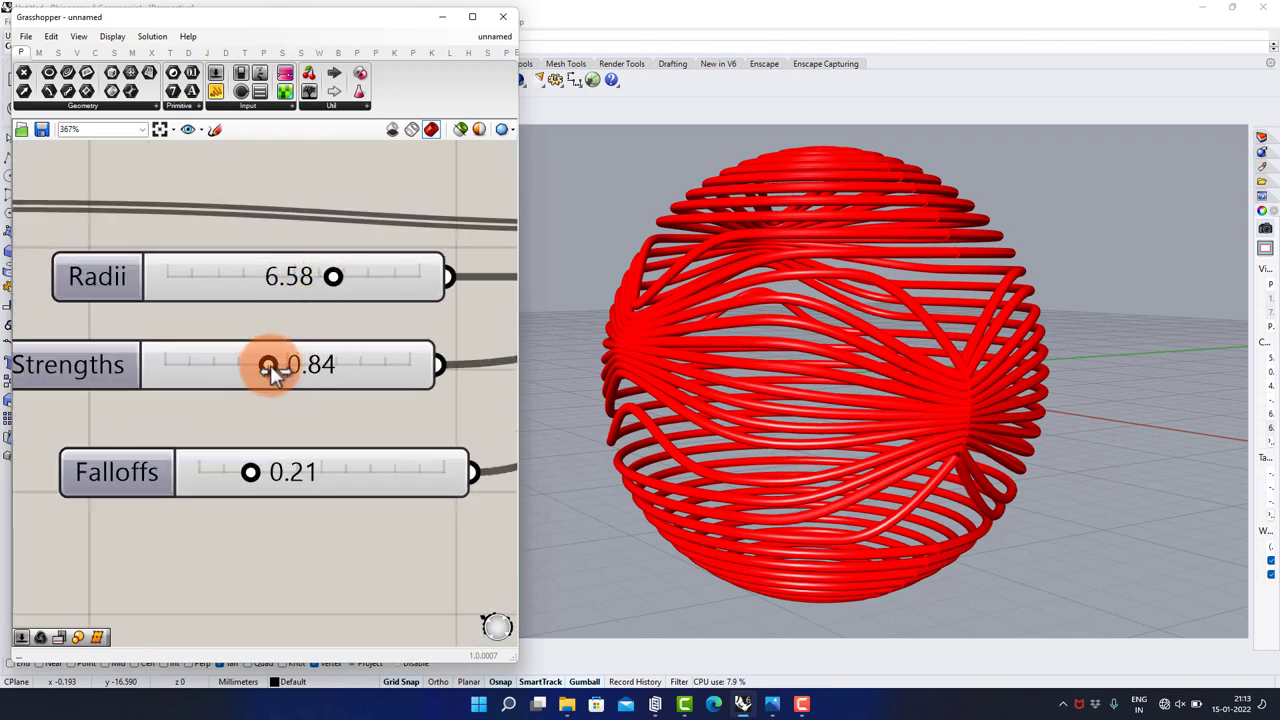
pyautogui.moveTo(243, 477); pyautogui.dragTo(212, 478)
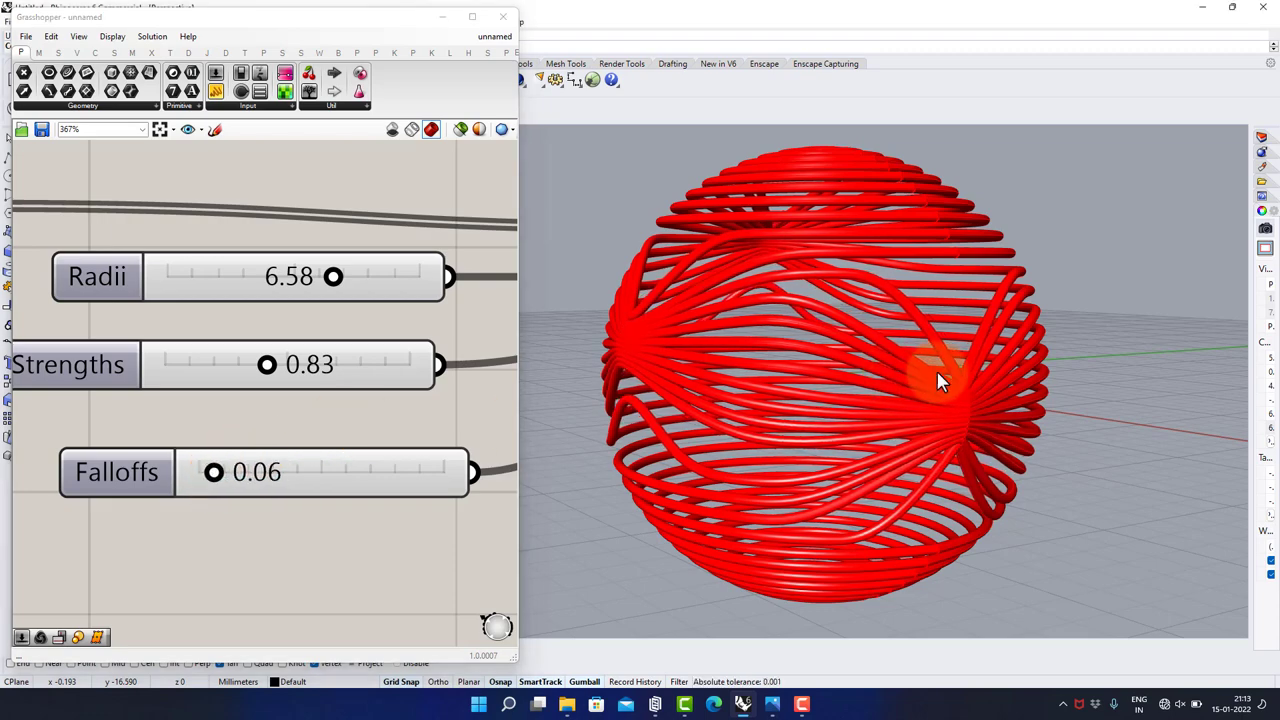
pyautogui.moveTo(931, 371); pyautogui.dragTo(877, 363, button='right')
pyautogui.scroll(1, 280, 285)
pyautogui.scroll(1, 280, 285)
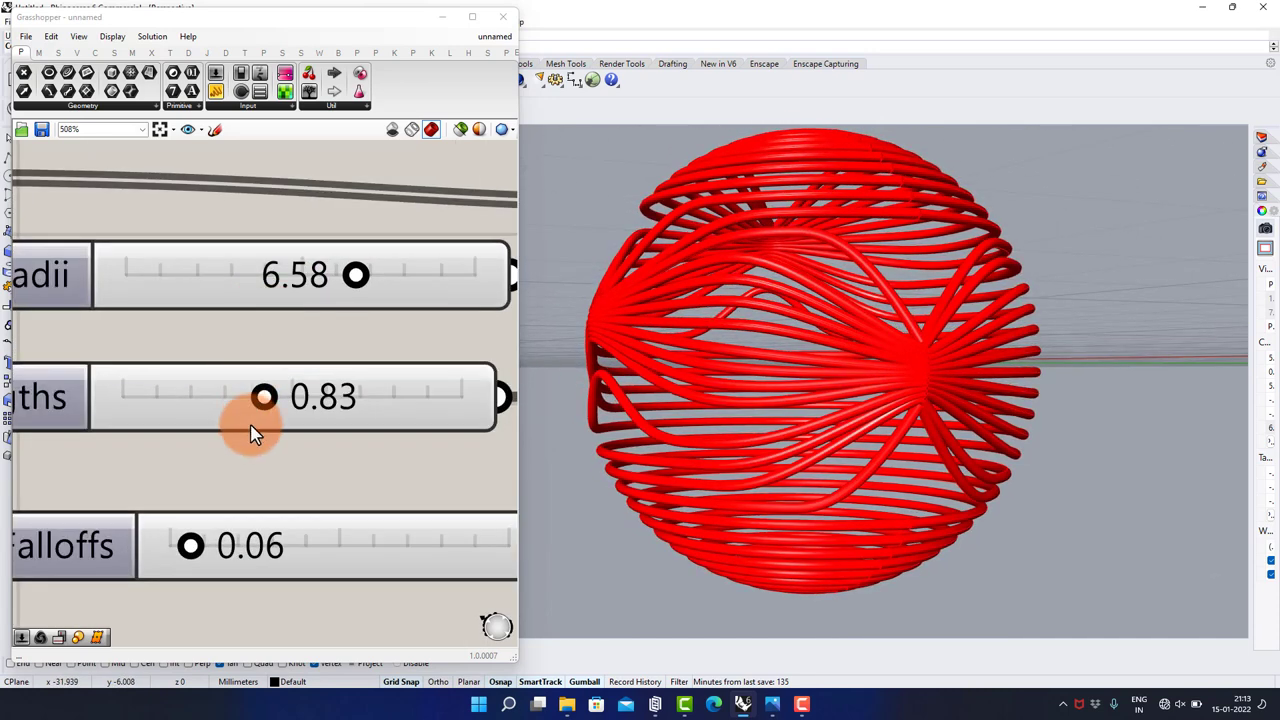
# - Set the Strengths slider to 1.02 and the Falloffs slider to 0.26
pyautogui.moveTo(281, 406); pyautogui.dragTo(302, 408)
pyautogui.moveTo(676, 392); pyautogui.dragTo(768, 400, button='right')
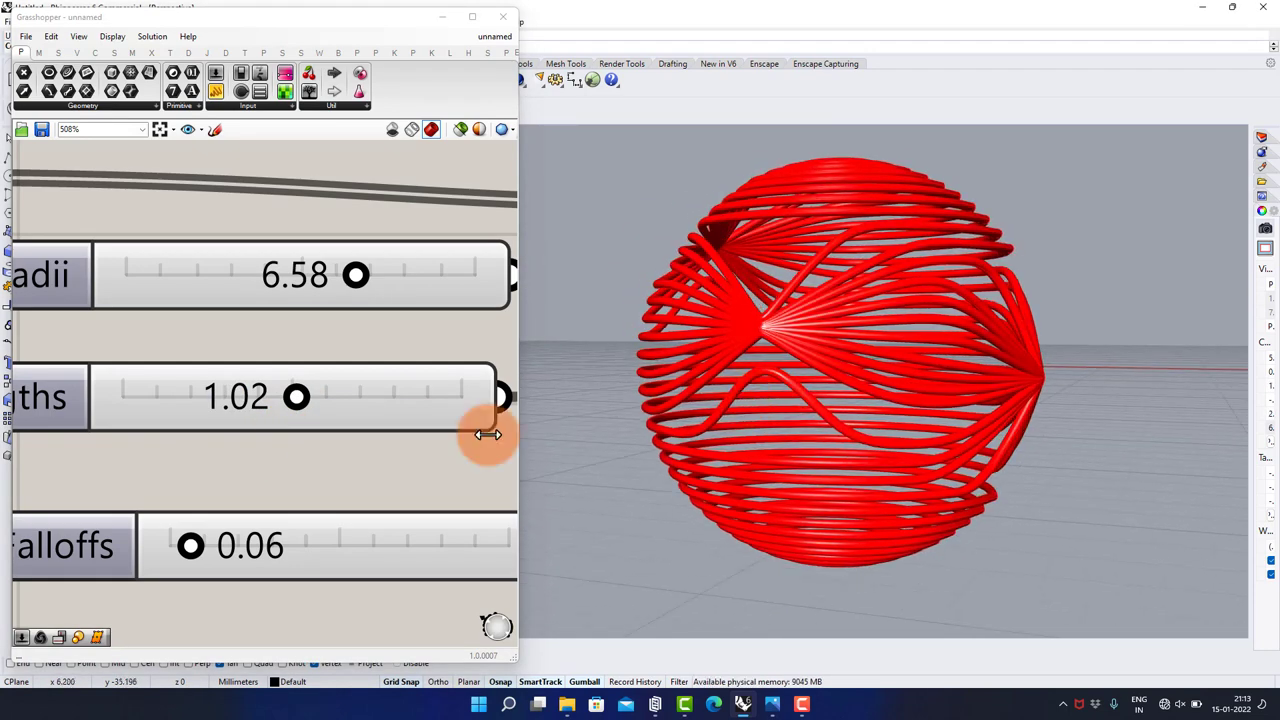
pyautogui.moveTo(208, 550); pyautogui.dragTo(265, 557)
pyautogui.moveTo(894, 457); pyautogui.dragTo(749, 443, button='right')
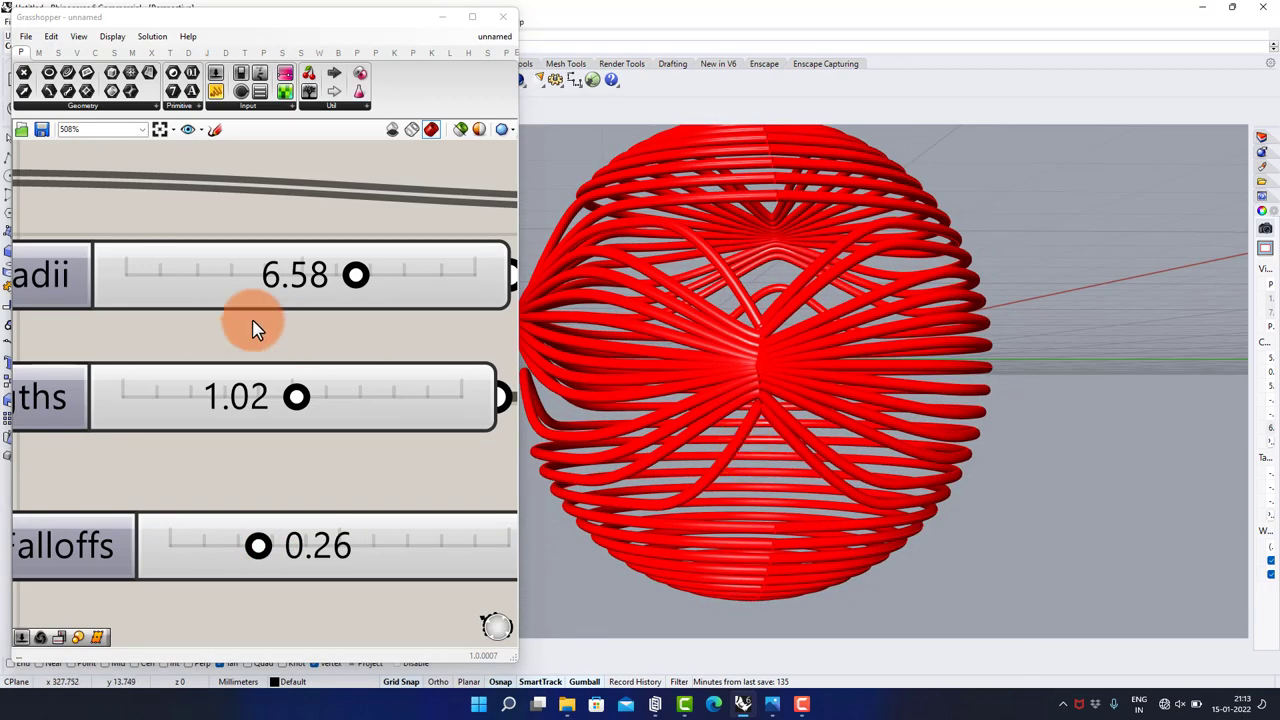
# - Try the Strengths slider at 0.67 and settle on 1.09
pyautogui.moveTo(285, 398); pyautogui.dragTo(235, 400)
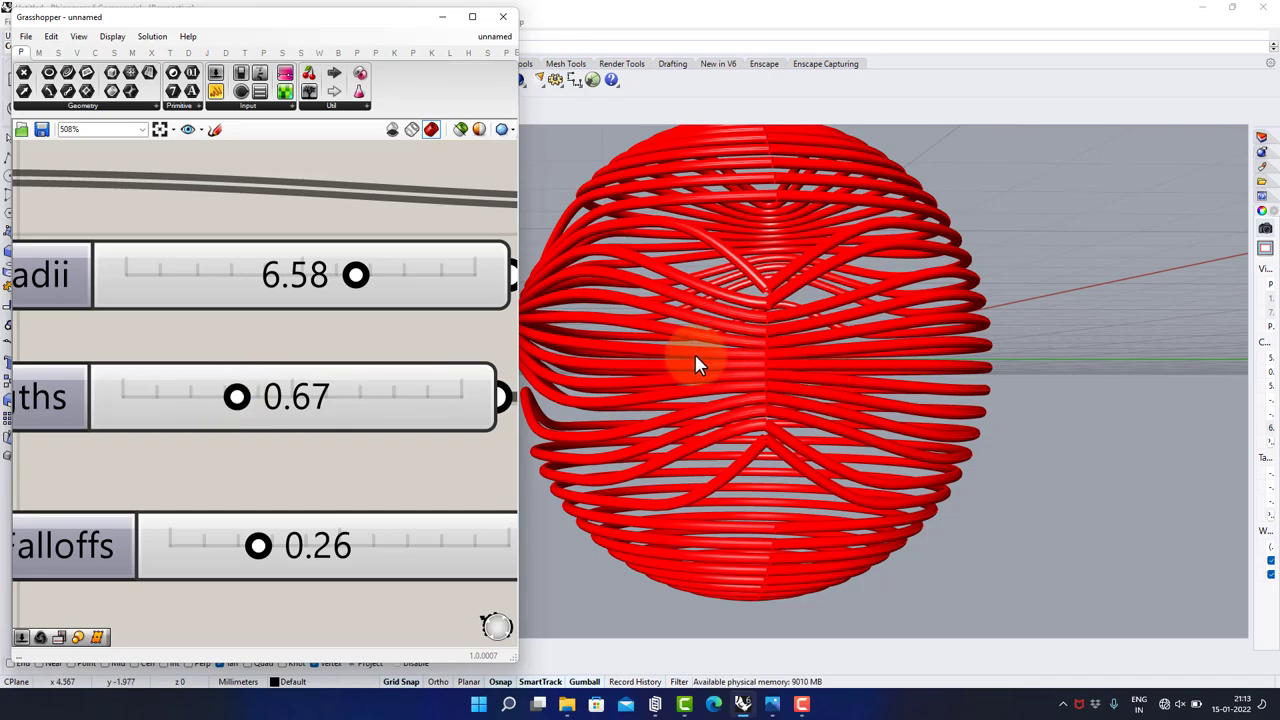
pyautogui.moveTo(697, 364)
pyautogui.mouseDown(button='right')
pyautogui.moveTo(749, 386)
pyautogui.moveTo(870, 366)
pyautogui.moveTo(737, 360)
pyautogui.moveTo(694, 374)
pyautogui.mouseUp(button='right')
pyautogui.click(268, 400)
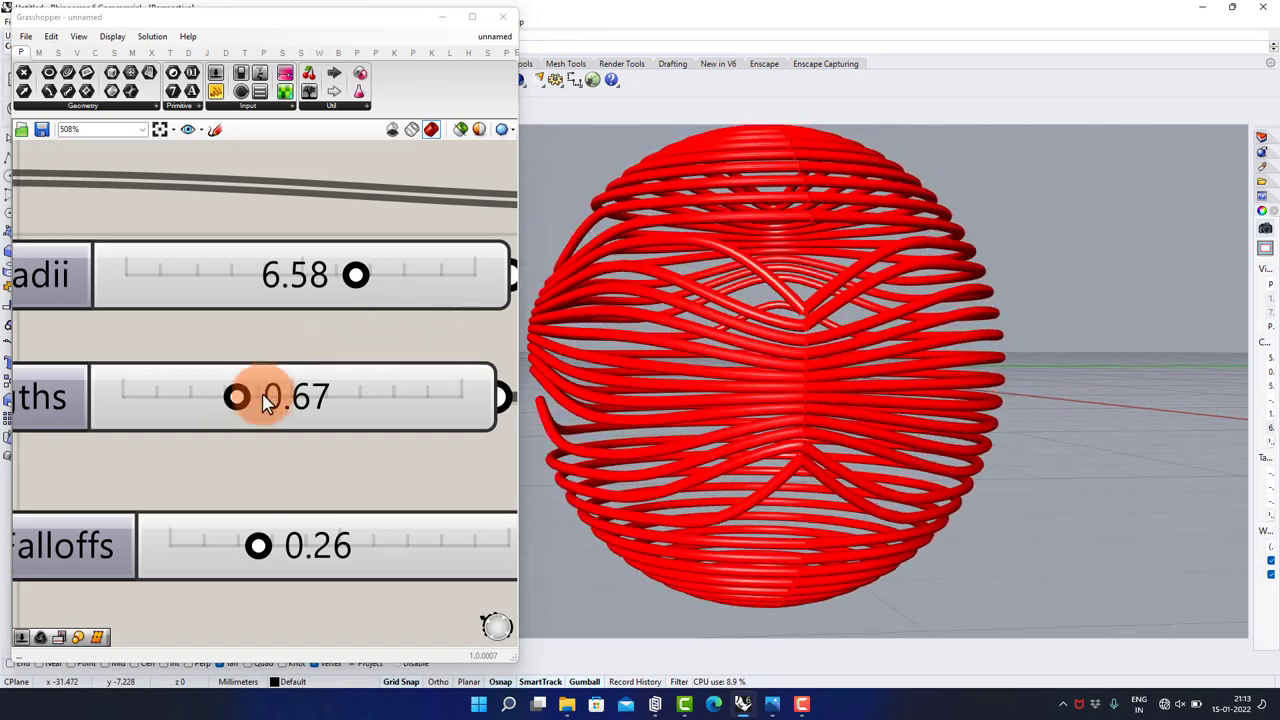
pyautogui.moveTo(242, 401); pyautogui.dragTo(313, 404)
pyautogui.moveTo(786, 429); pyautogui.dragTo(1025, 457, button='right')
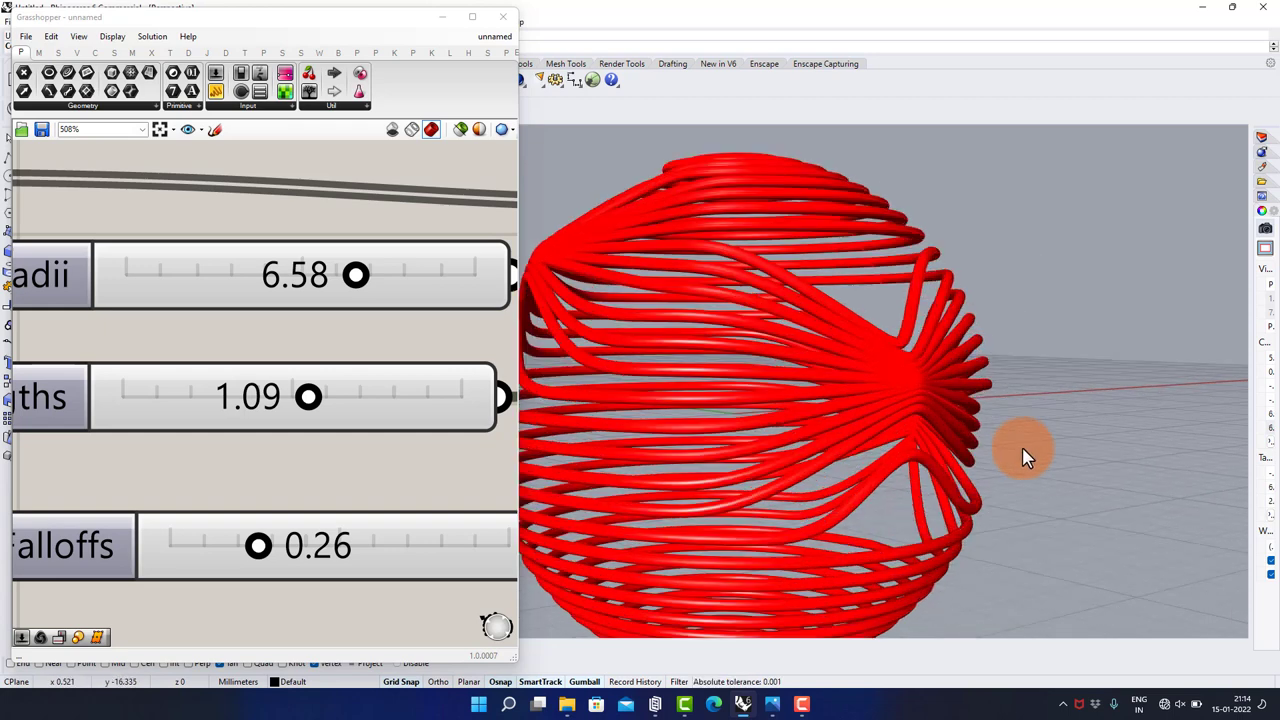
# - Try the Radii slider at 1.92 and settle on 6.50
pyautogui.moveTo(366, 279); pyautogui.dragTo(192, 280)
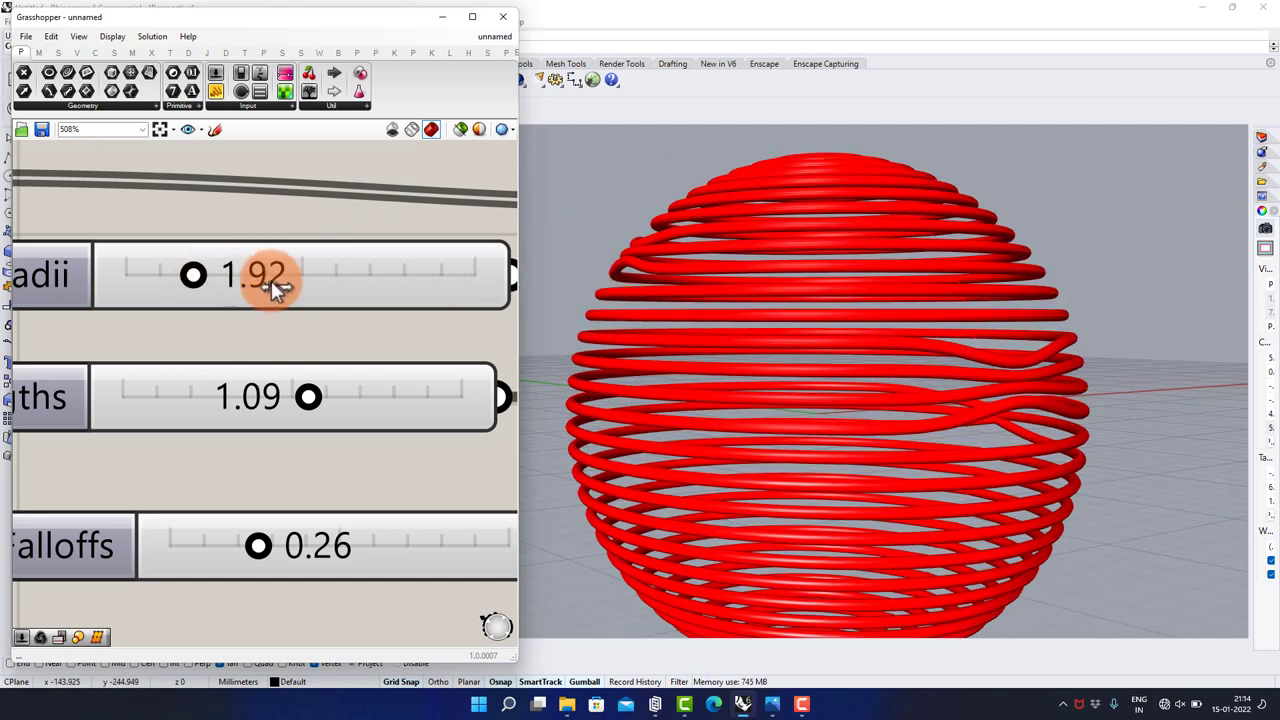
pyautogui.moveTo(296, 282); pyautogui.dragTo(386, 291)
pyautogui.scroll(-1, 362, 284)
pyautogui.moveTo(362, 282); pyautogui.dragTo(318, 290, button='right')
pyautogui.scroll(-3, 263, 312)
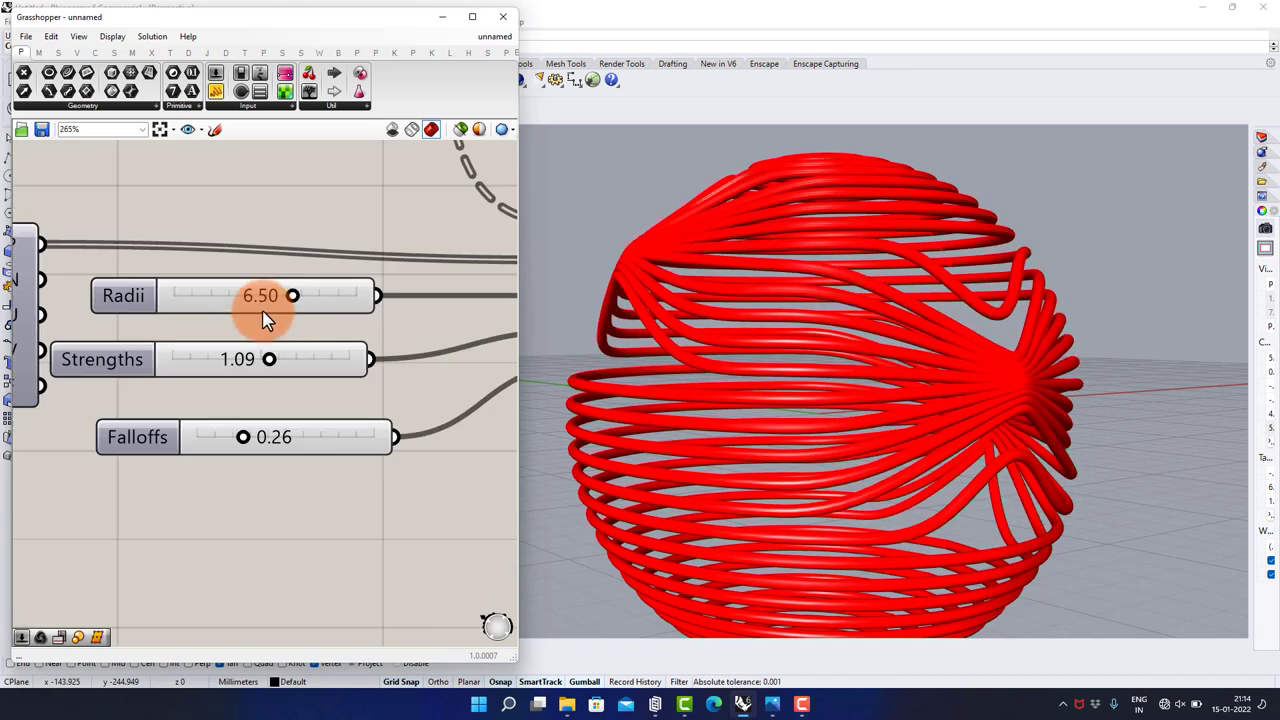
# - Examine the piped sphere and its pinched areas from several sides
pyautogui.scroll(-5, 265, 318)
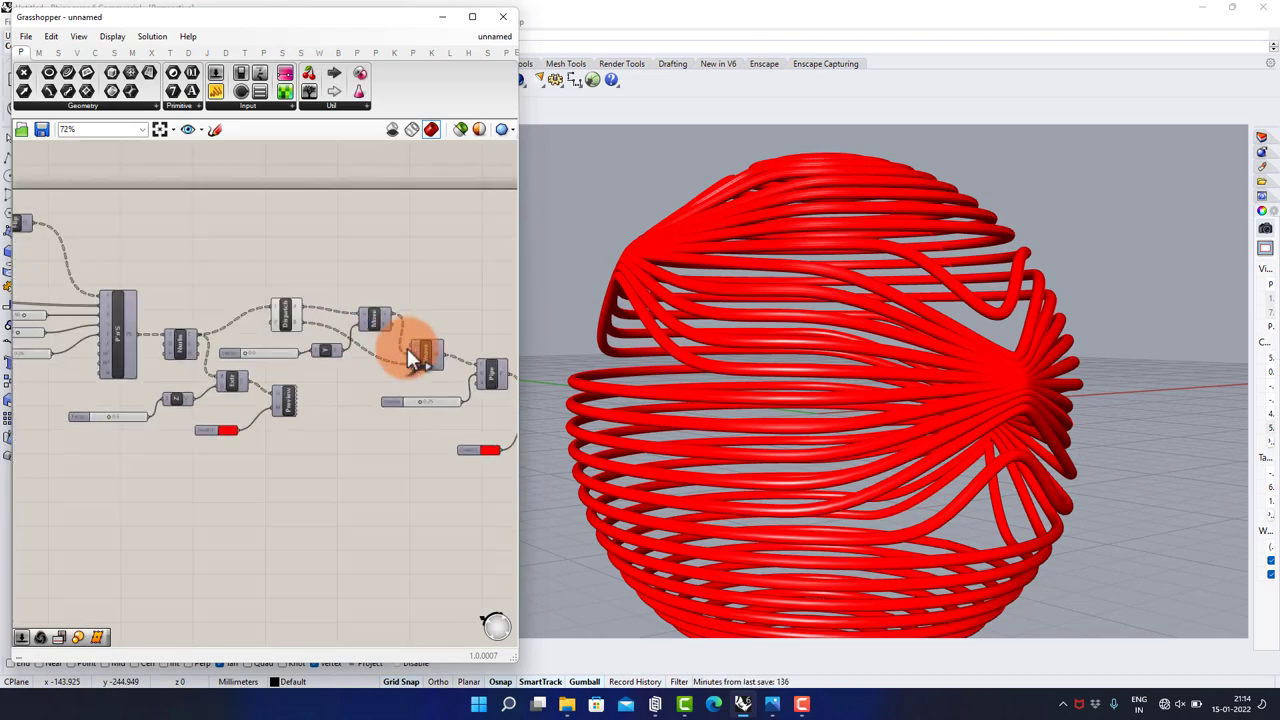
pyautogui.moveTo(407, 348); pyautogui.dragTo(243, 346, button='right')
pyautogui.scroll(3, 362, 341)
pyautogui.scroll(-4, 876, 325)
pyautogui.moveTo(887, 326); pyautogui.dragTo(786, 328, button='right')
pyautogui.moveTo(786, 328); pyautogui.dragTo(800, 326, button='right')
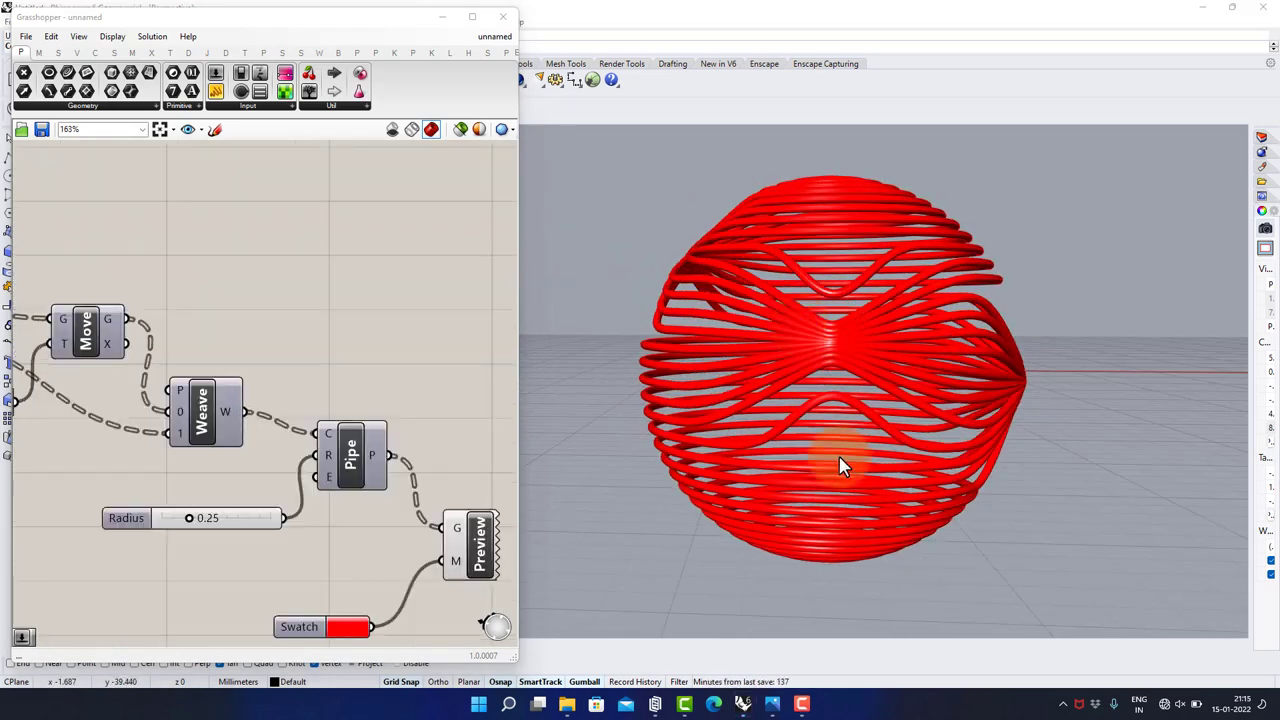
pyautogui.scroll(-3, 843, 464)
pyautogui.moveTo(843, 464); pyautogui.dragTo(904, 456, button='right')
pyautogui.scroll(2, 796, 400)
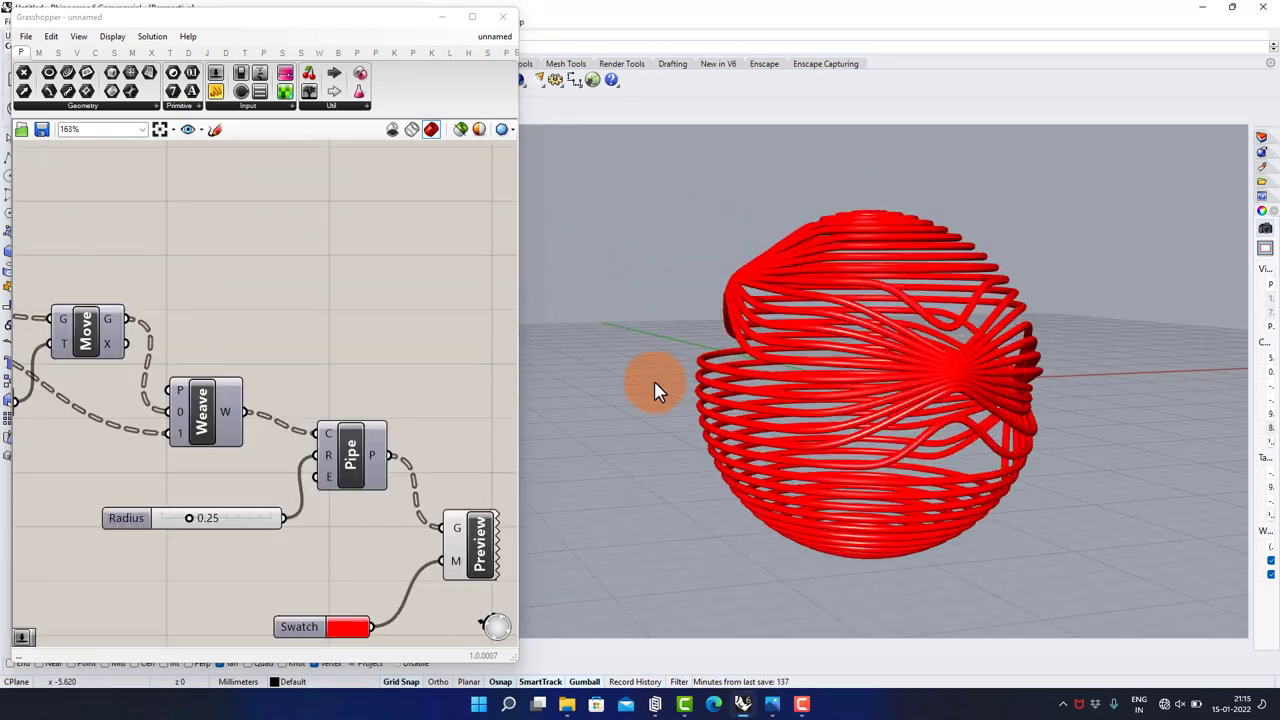
# - Turn off the preview of all components from the Nurbs curve through the pipe's Preview
pyautogui.scroll(-5, 371, 363)
pyautogui.moveTo(406, 354); pyautogui.dragTo(191, 500)
pyautogui.middleClick(199, 495)
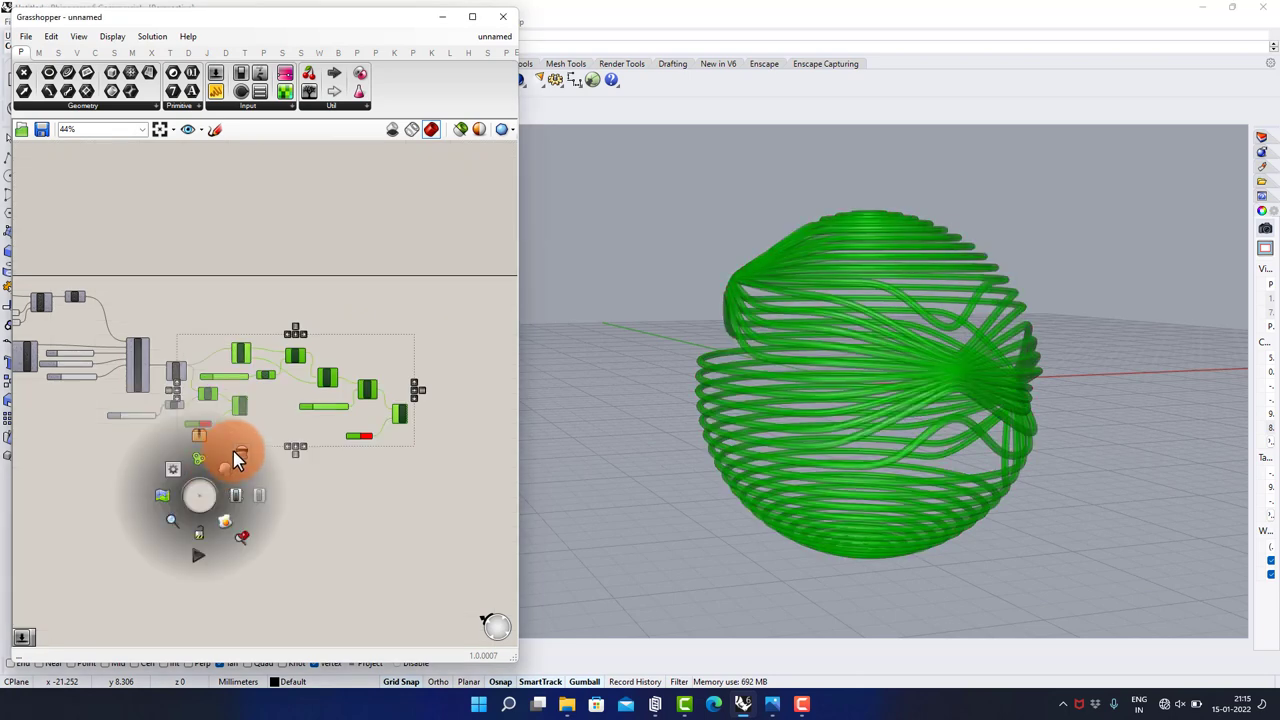
pyautogui.click(237, 458)
# - Add a Patch Surface component above Pipe and connect Move's geometry output to its Crvs input
pyautogui.scroll(10, 389, 290)
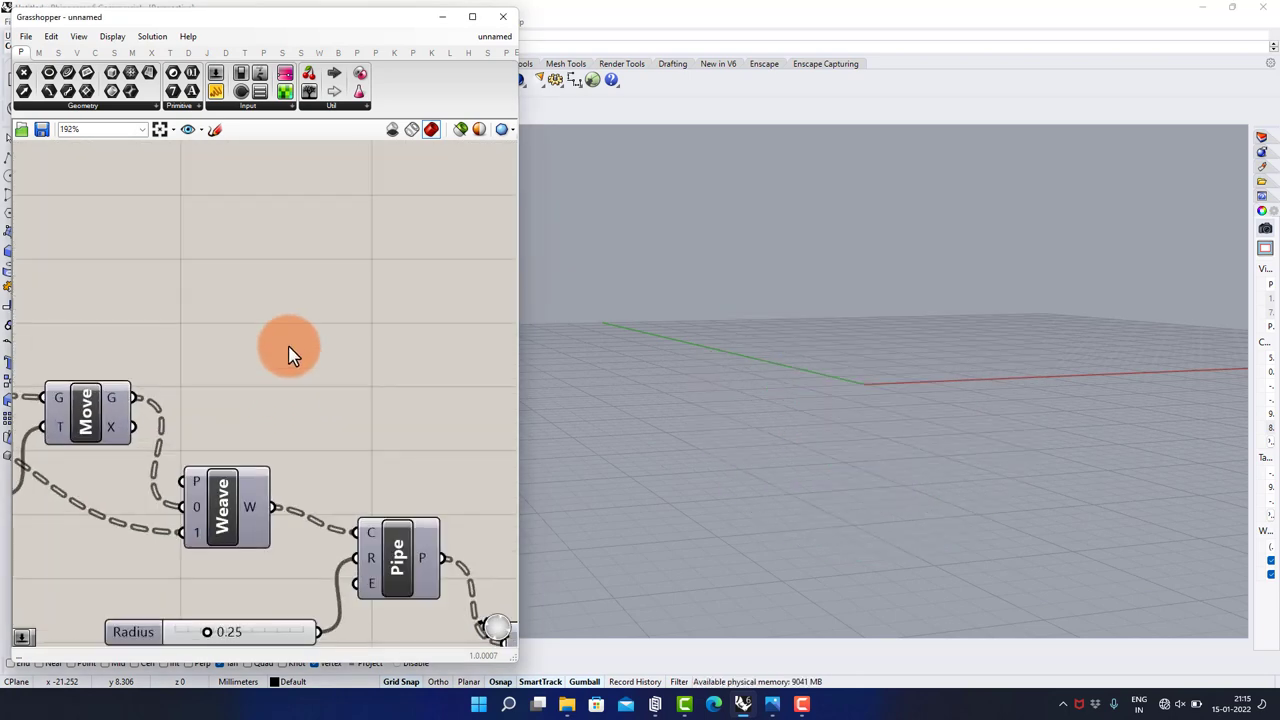
pyautogui.doubleClick(337, 346)
pyautogui.write('patch')
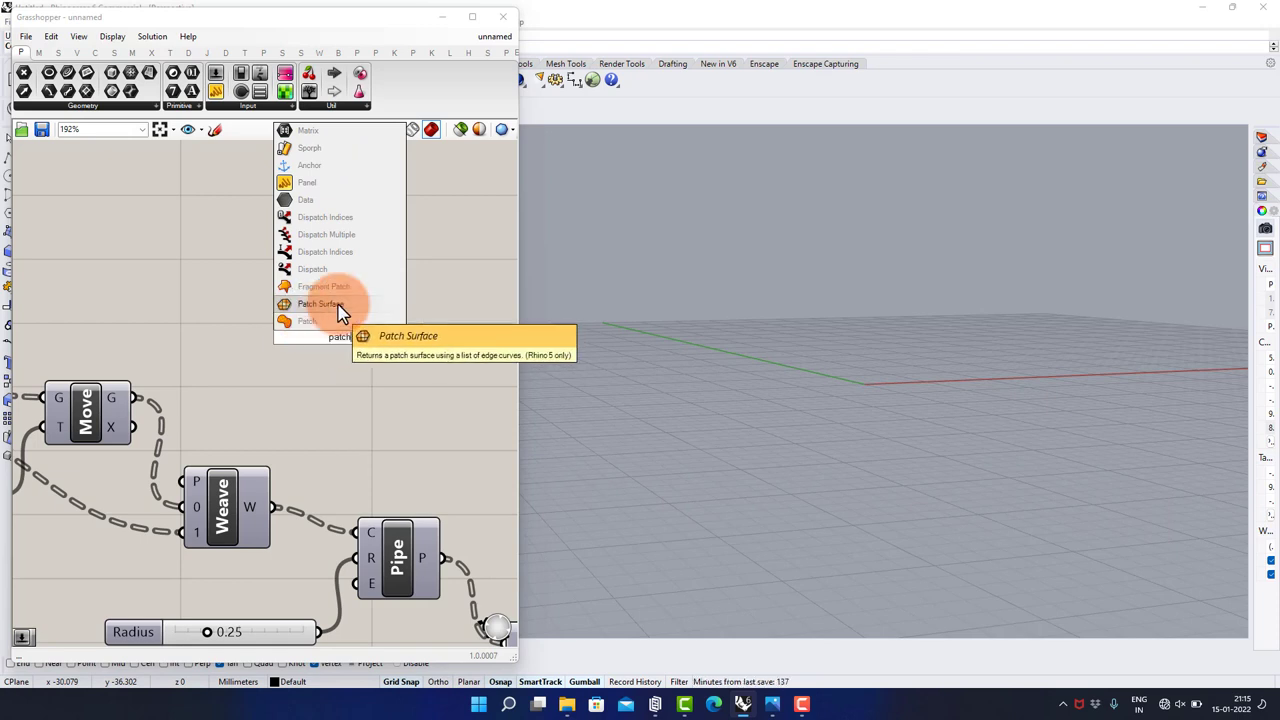
pyautogui.click(338, 305)
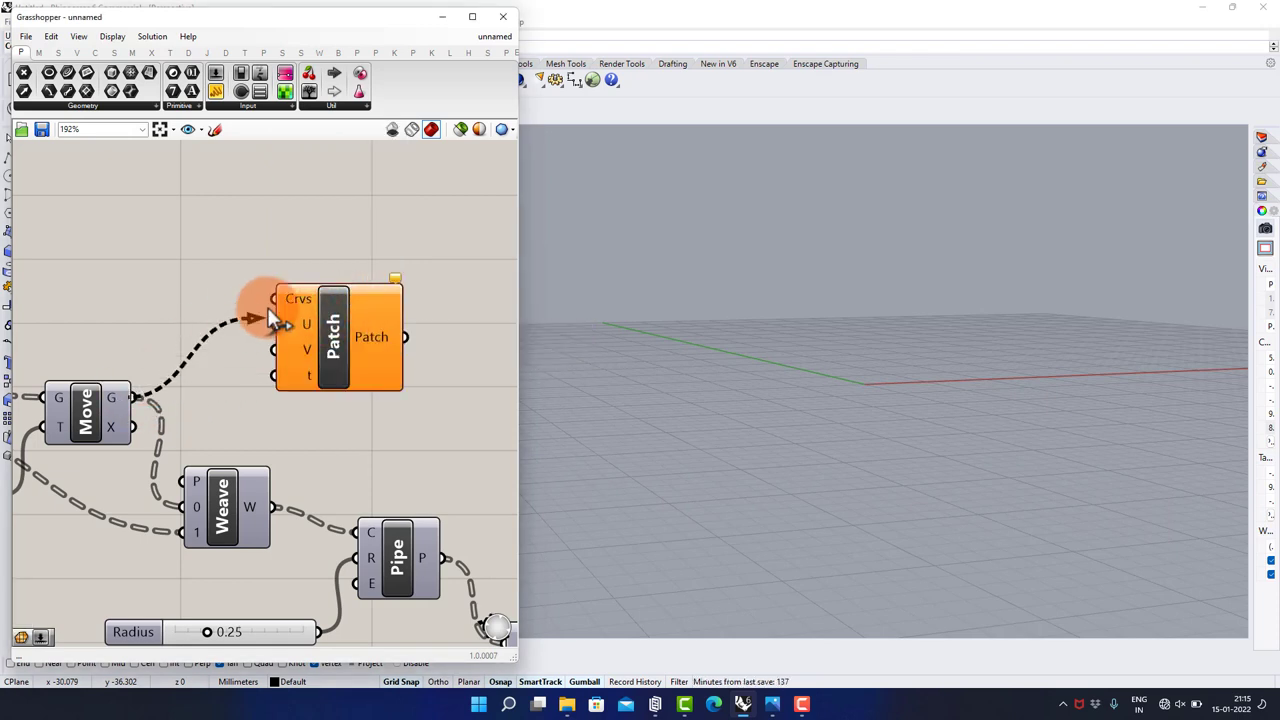
pyautogui.moveTo(354, 335); pyautogui.dragTo(413, 316)
pyautogui.click(437, 405)
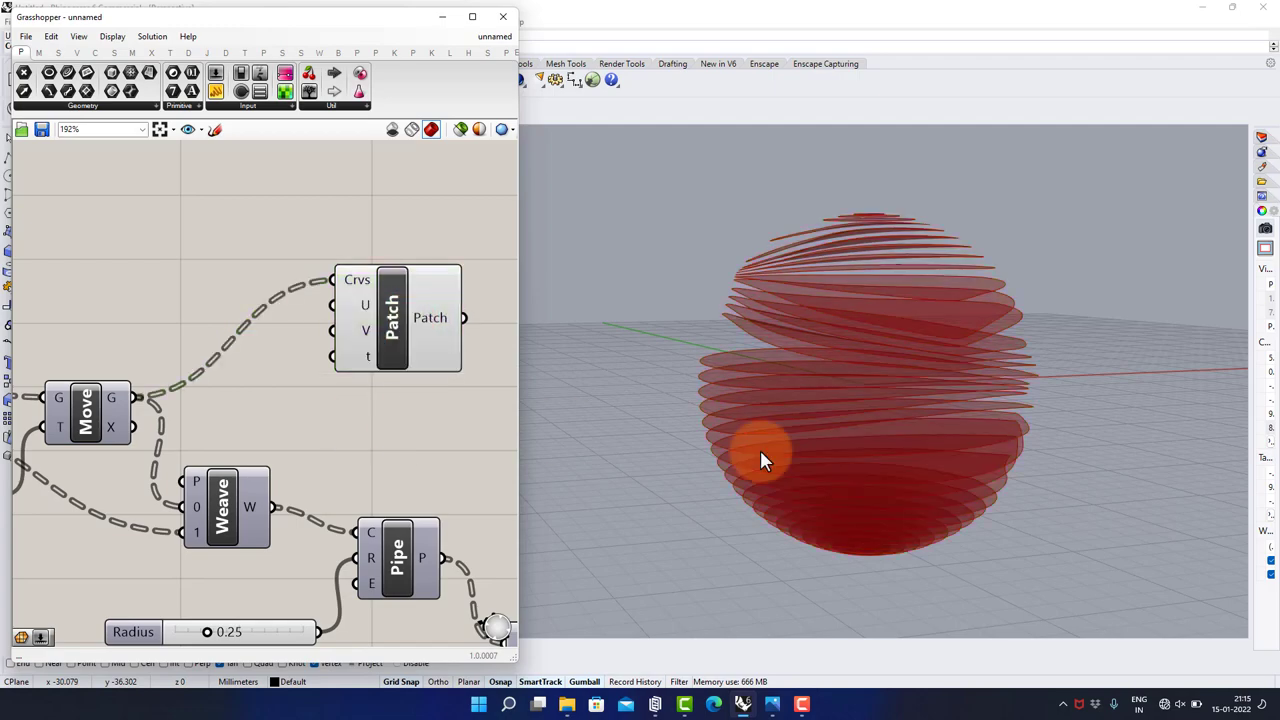
# - Examine the patch surfaces stacked through the sphere from several angles and distances
pyautogui.moveTo(760, 450); pyautogui.dragTo(967, 429, button='right')
pyautogui.scroll(6, 755, 360)
pyautogui.moveTo(757, 363); pyautogui.dragTo(632, 335, button='right')
pyautogui.scroll(-6, 631, 328)
pyautogui.moveTo(831, 360); pyautogui.dragTo(850, 378, button='right')
pyautogui.scroll(3, 750, 372)
pyautogui.scroll(4, 771, 294)
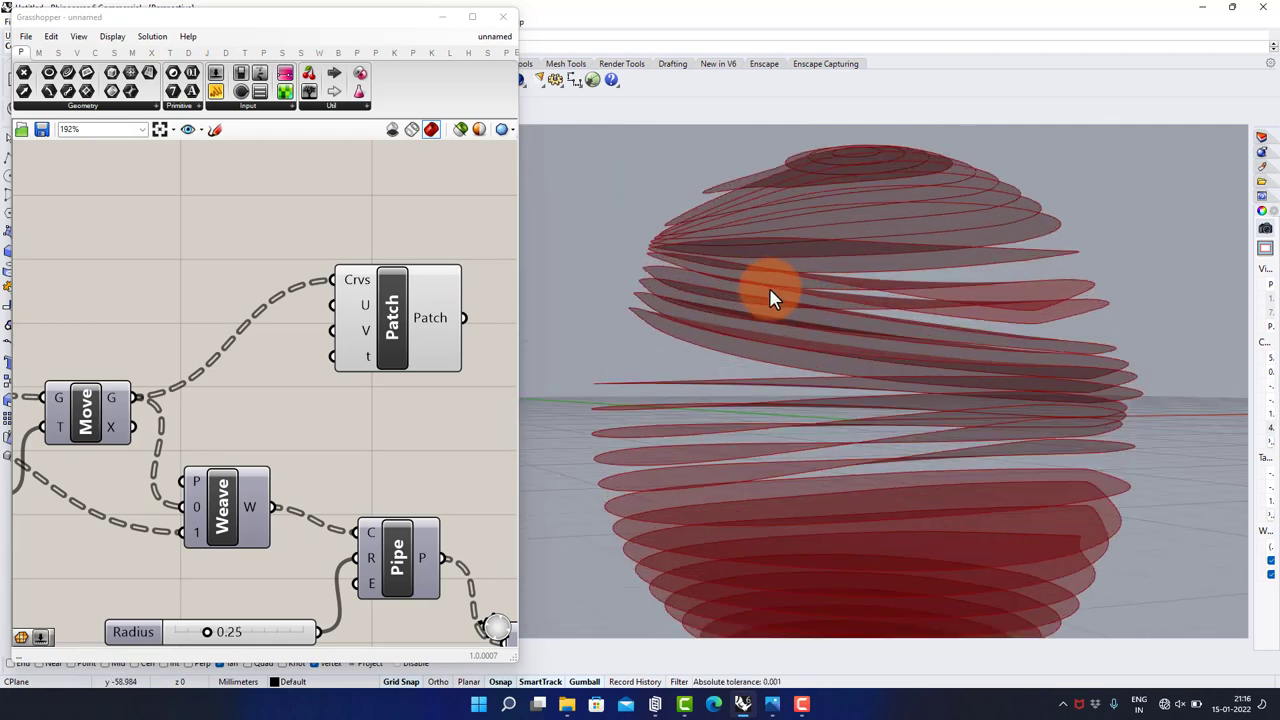
pyautogui.moveTo(771, 294); pyautogui.dragTo(794, 314, button='right')
# - Reposition the Patch component and connect a new number slider set to 5 to its U and V inputs
pyautogui.moveTo(410, 327); pyautogui.dragTo(399, 283)
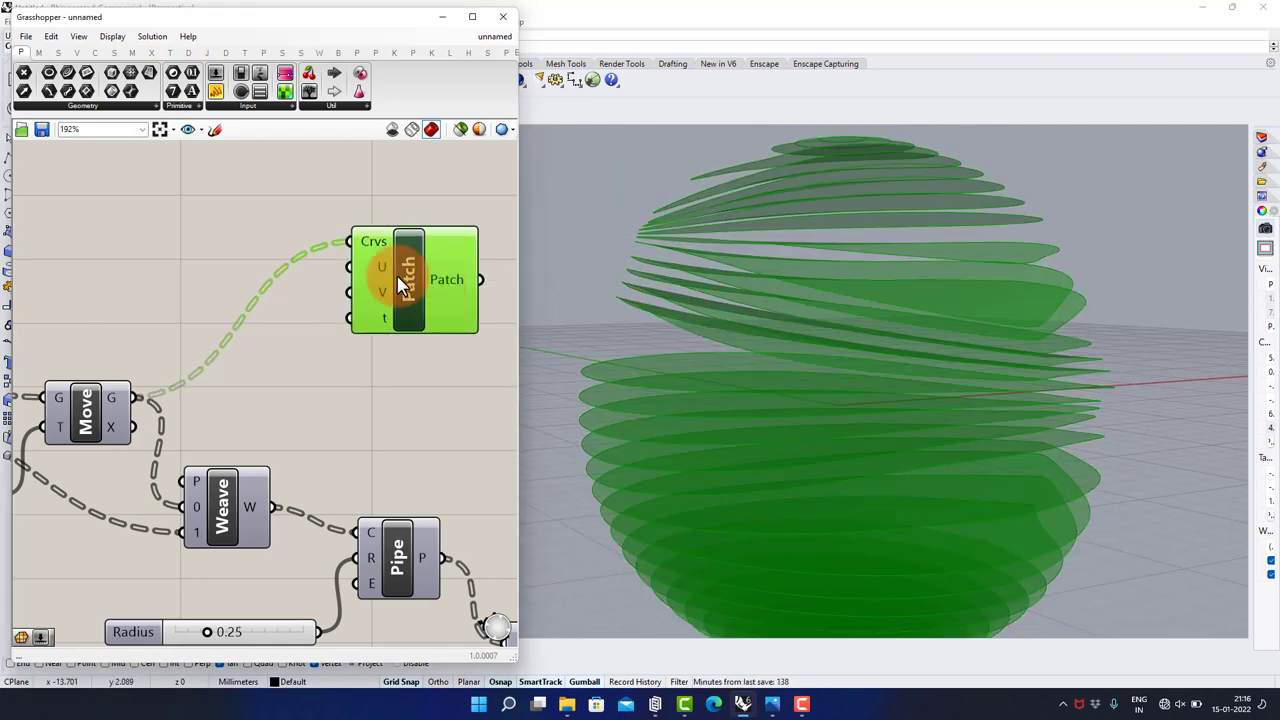
pyautogui.doubleClick(204, 284)
pyautogui.write('5')
pyautogui.press('Return')
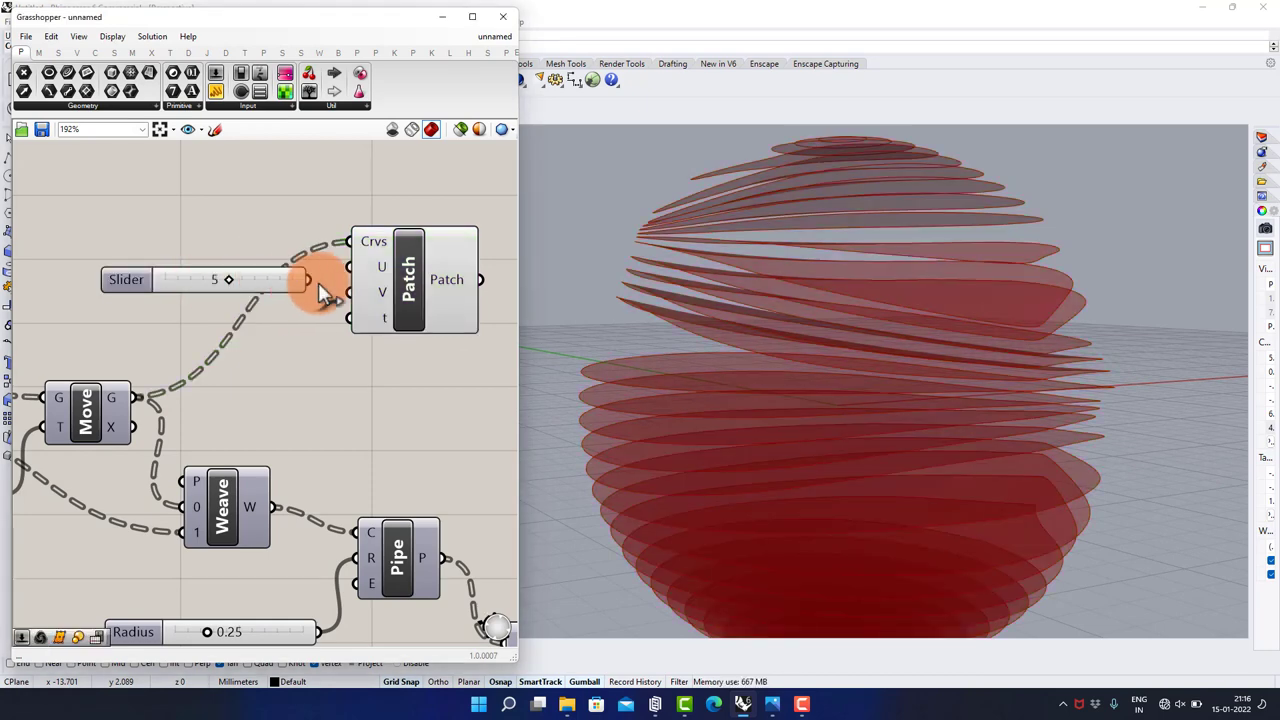
pyautogui.moveTo(342, 282); pyautogui.dragTo(340, 280)
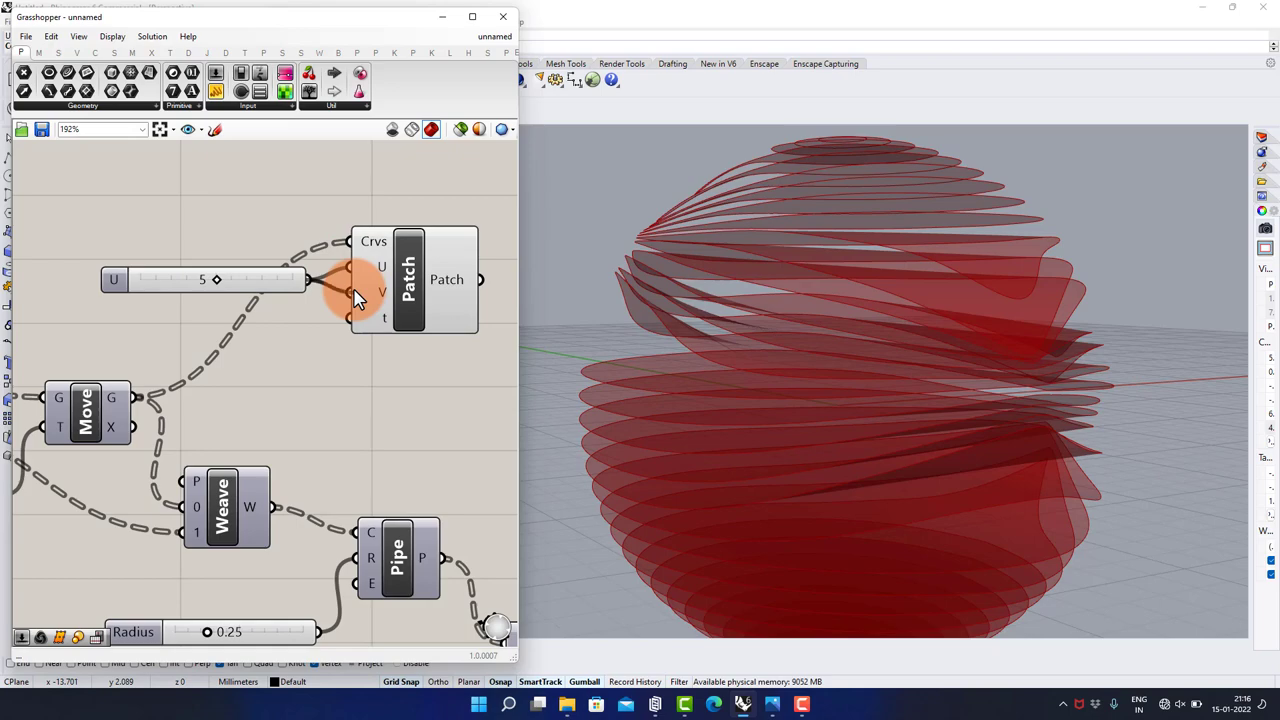
# - Turn the preview of the pipe's coloured Preview component back on
pyautogui.moveTo(966, 397); pyautogui.dragTo(874, 377, button='right')
pyautogui.scroll(-2, 271, 377)
pyautogui.moveTo(374, 407); pyautogui.dragTo(294, 358, button='right')
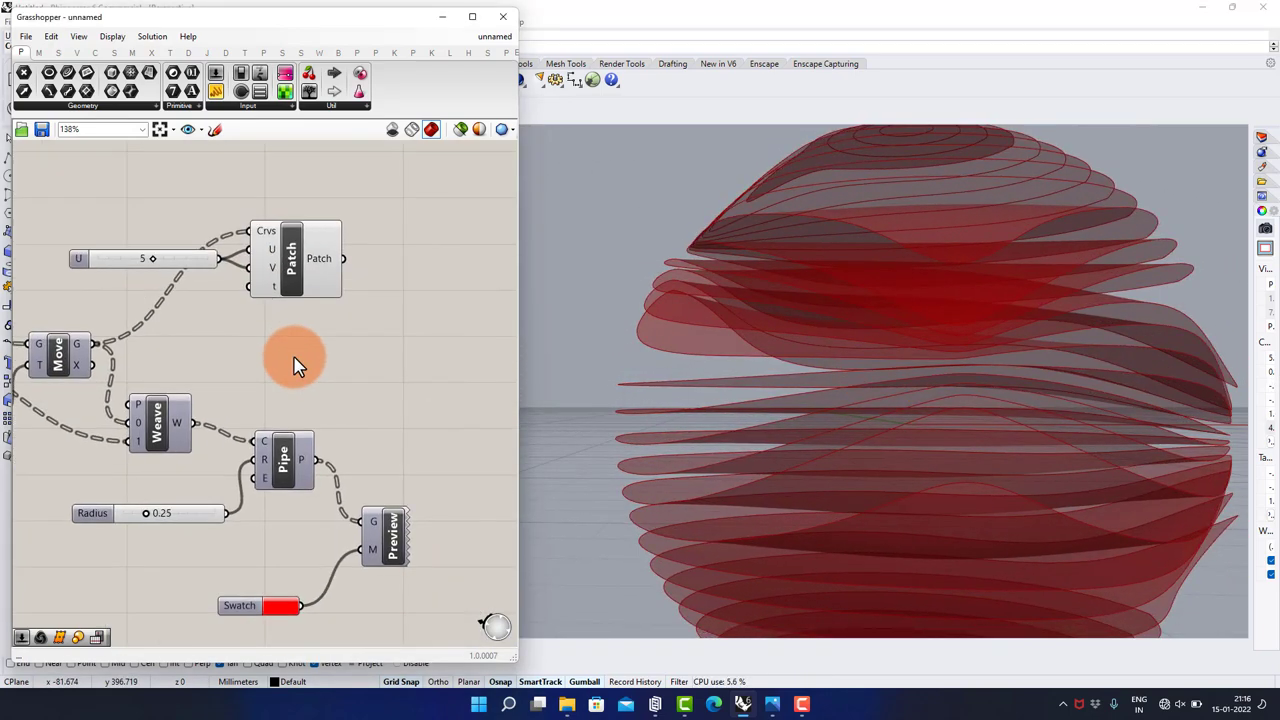
pyautogui.middleClick(386, 526)
pyautogui.click(404, 494)
pyautogui.moveTo(965, 385); pyautogui.dragTo(1024, 365, button='right')
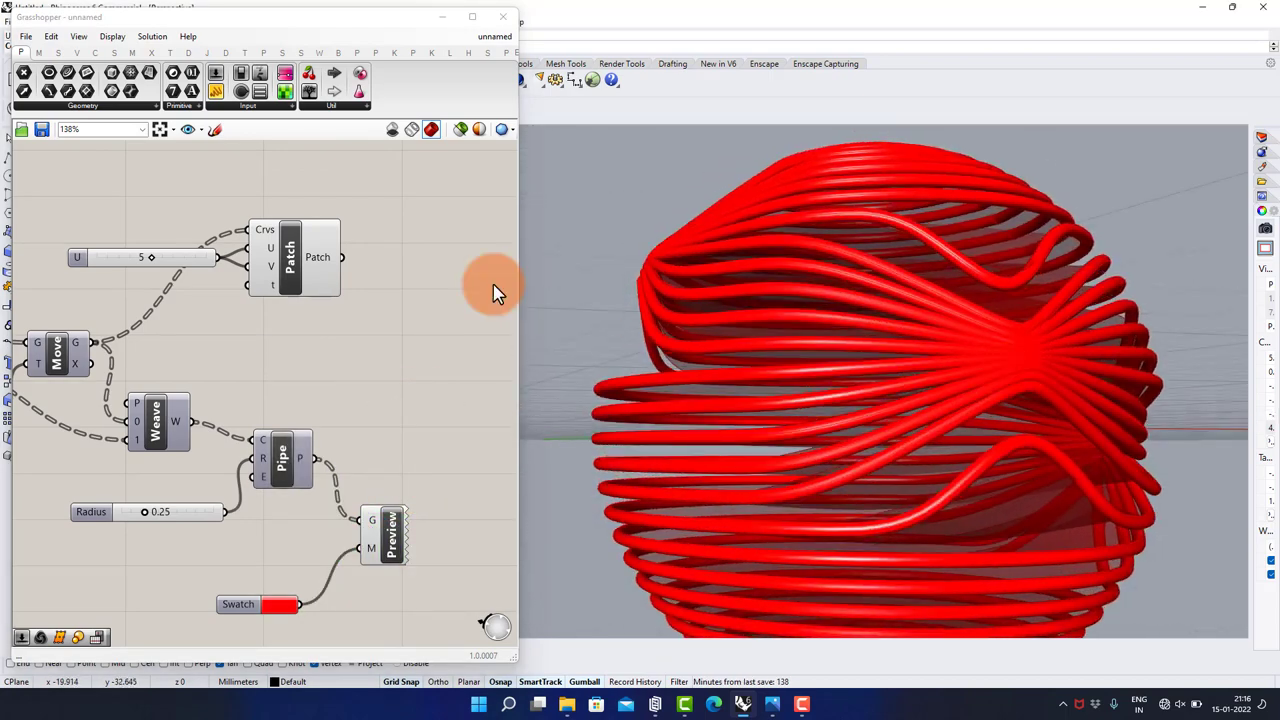
# - Copy the pipe's Preview component with its red Swatch and place the copy beside Patch
pyautogui.moveTo(372, 444); pyautogui.dragTo(343, 343, button='right')
pyautogui.moveTo(428, 419); pyautogui.dragTo(222, 570)
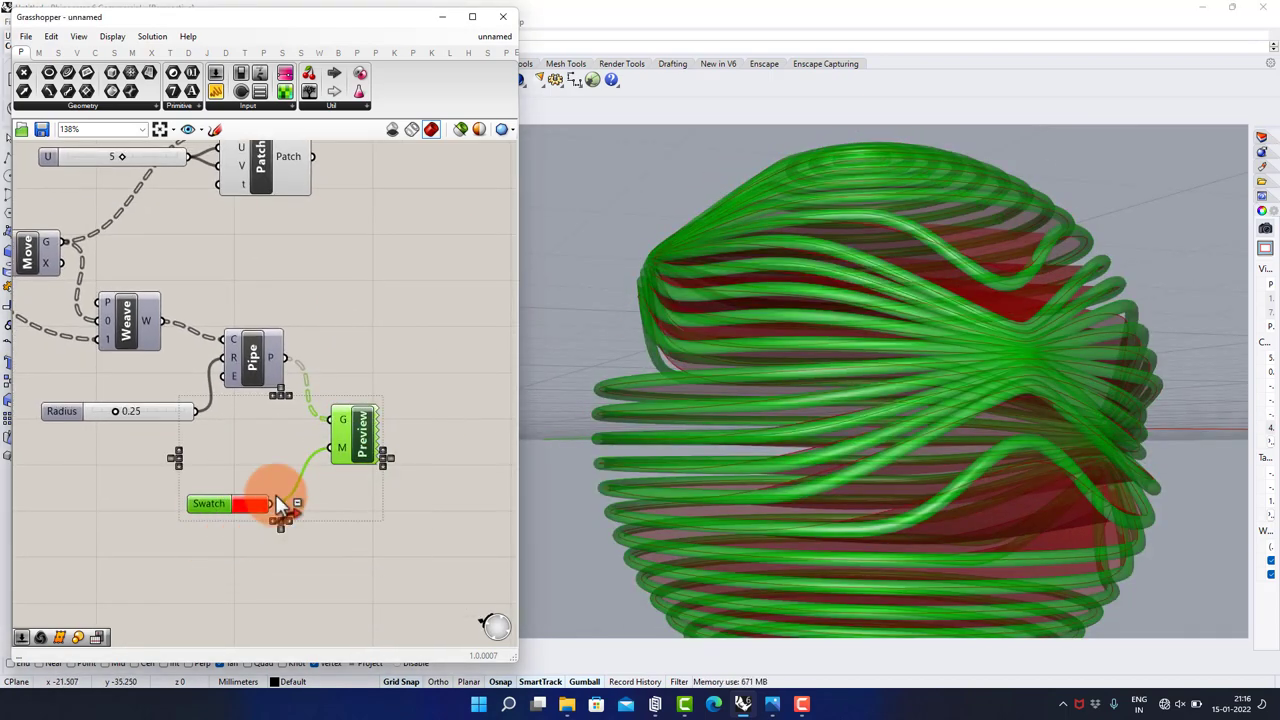
pyautogui.hotkey('ctrl', 'c')
pyautogui.hotkey('ctrl', 'v')
pyautogui.moveTo(370, 427); pyautogui.dragTo(455, 190)
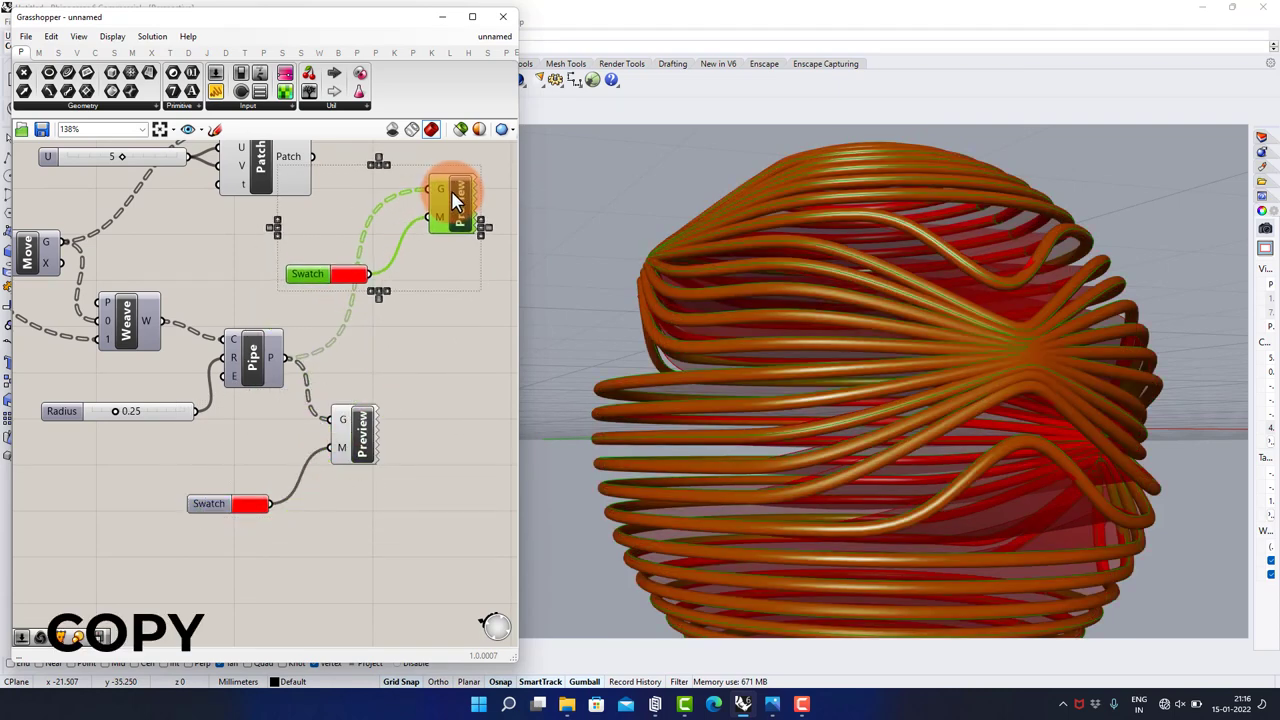
# - Set the copied Swatch to white and connect the Patch output to the geometry input of the copied Preview component
pyautogui.click(443, 272)
pyautogui.click(350, 276)
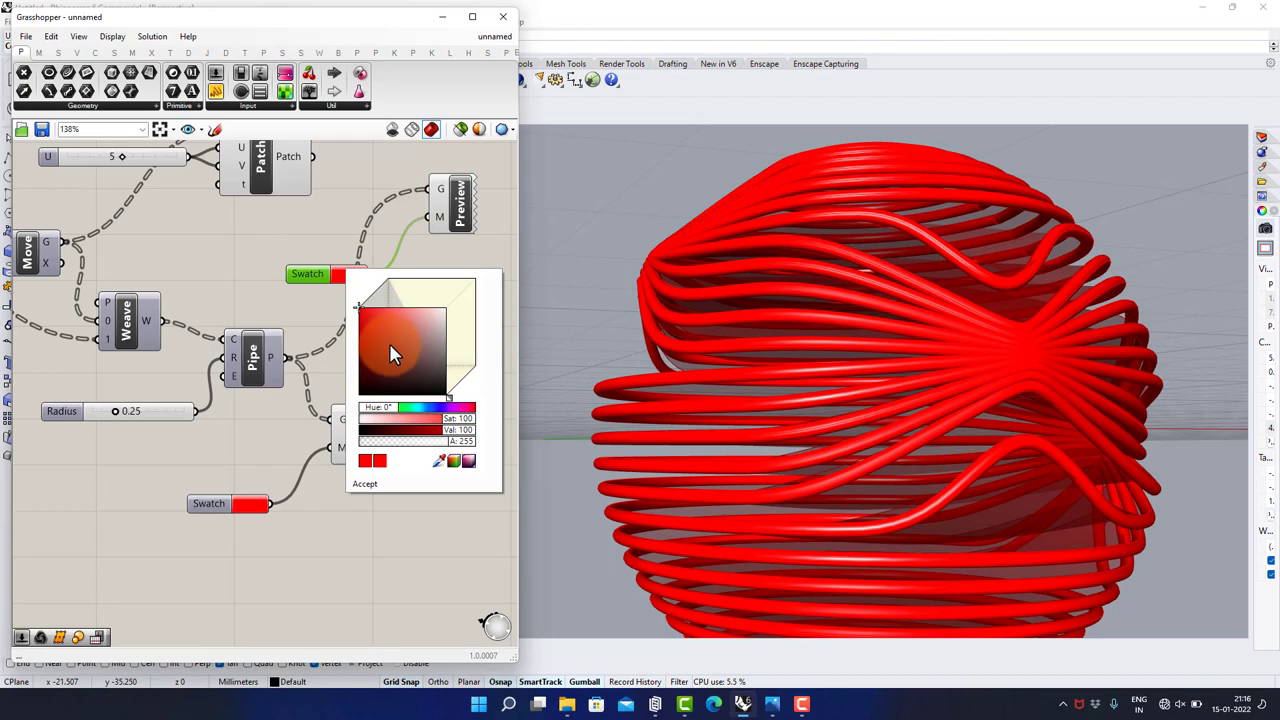
pyautogui.click(463, 296)
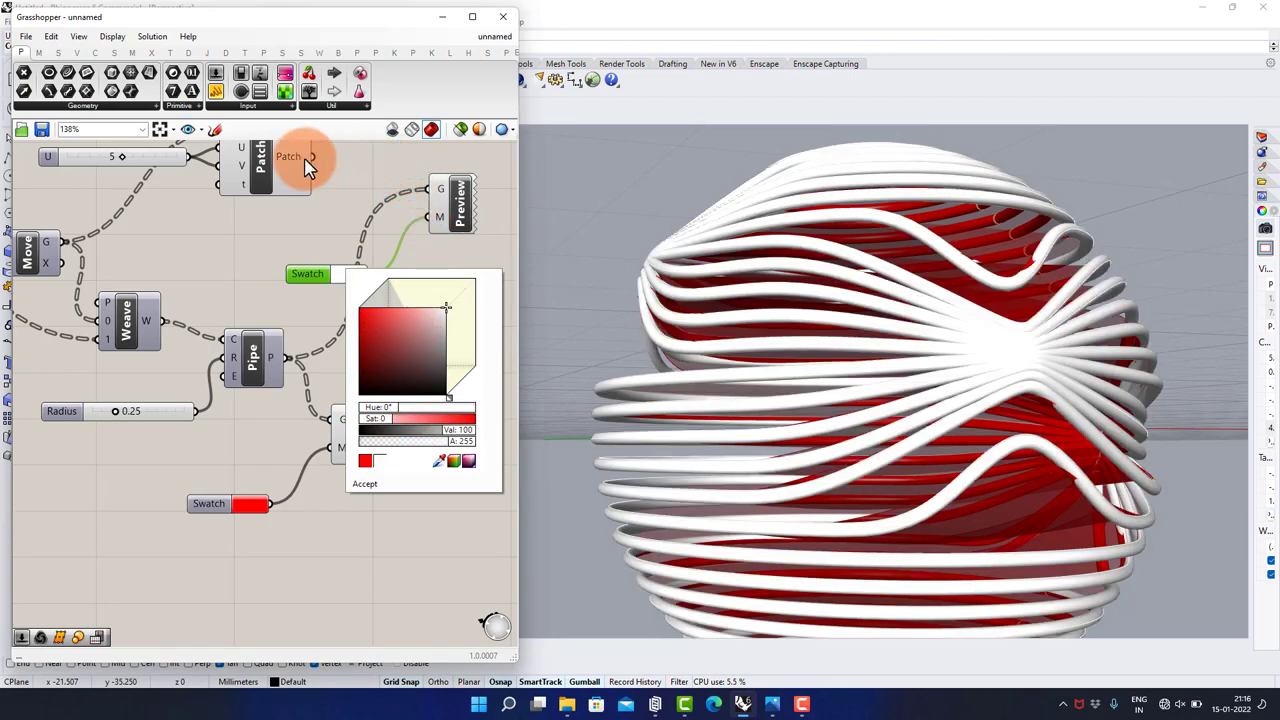
pyautogui.moveTo(307, 168); pyautogui.dragTo(430, 189)
pyautogui.moveTo(915, 355); pyautogui.dragTo(676, 443, button='right')
pyautogui.moveTo(952, 350); pyautogui.dragTo(770, 366, button='right')
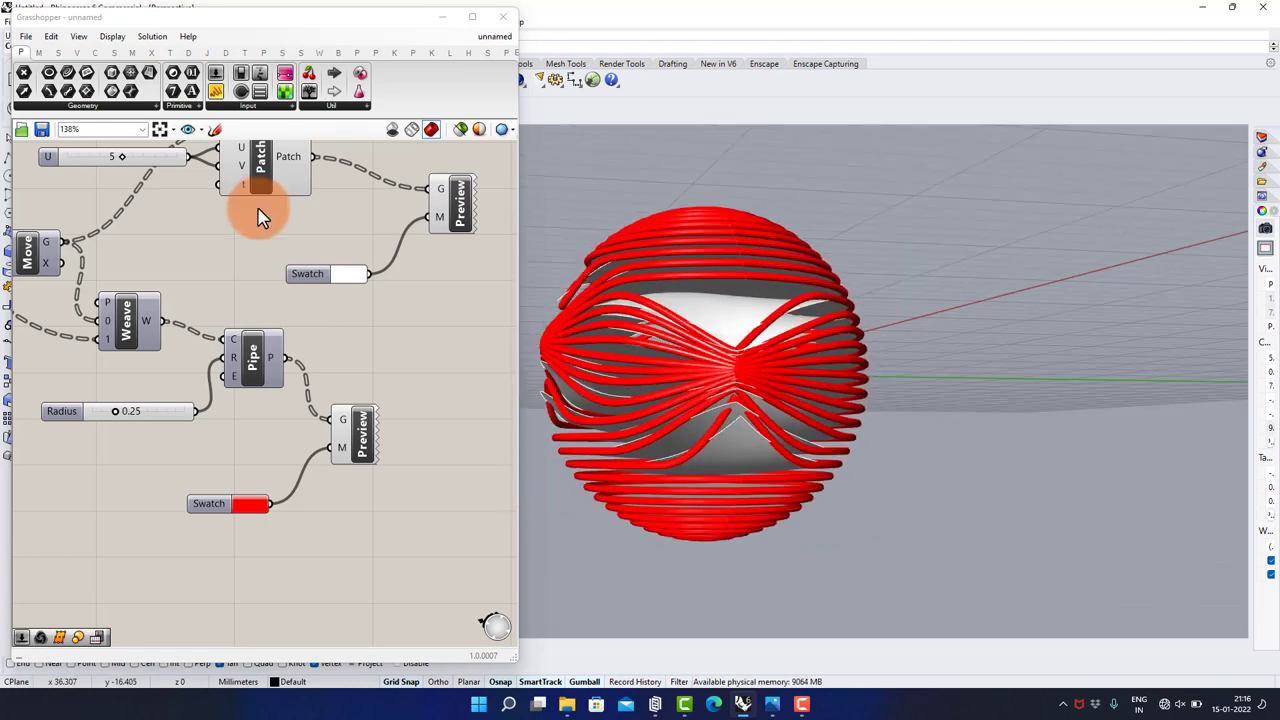
# - Raise the number slider feeding Patch's U and V inputs to 10
pyautogui.scroll(5, 108, 204)
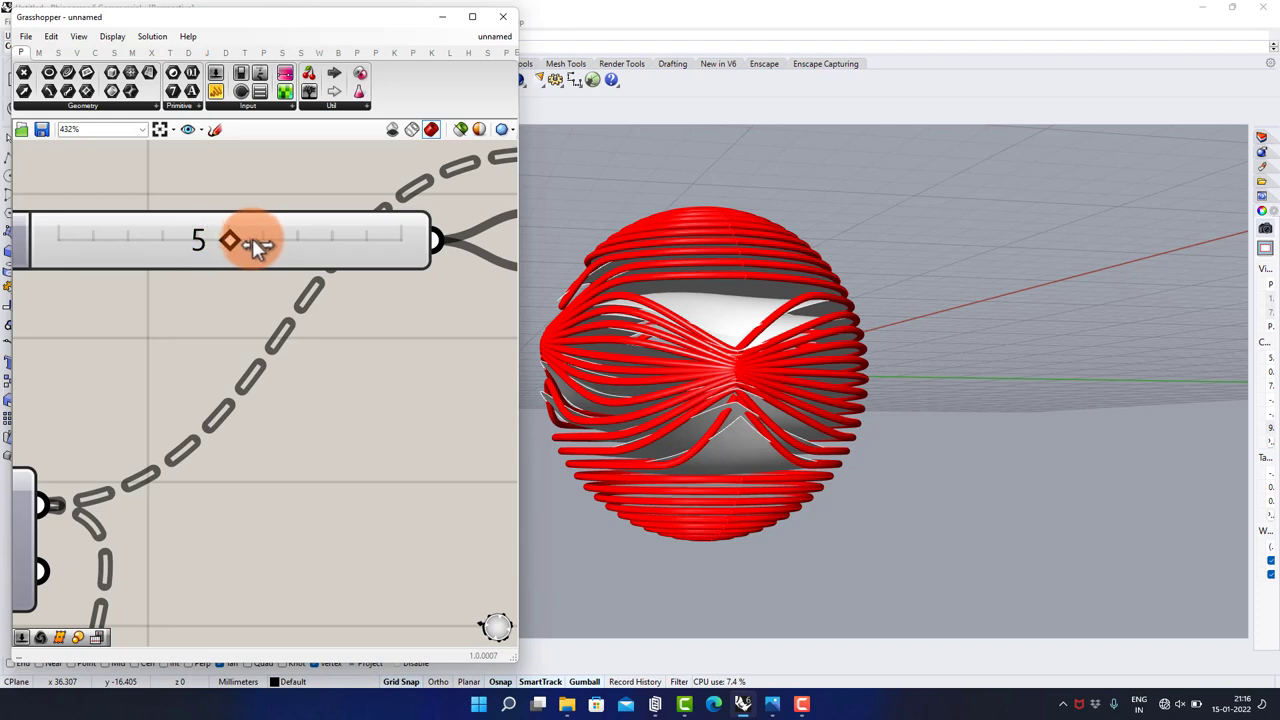
pyautogui.moveTo(268, 246); pyautogui.dragTo(398, 258)
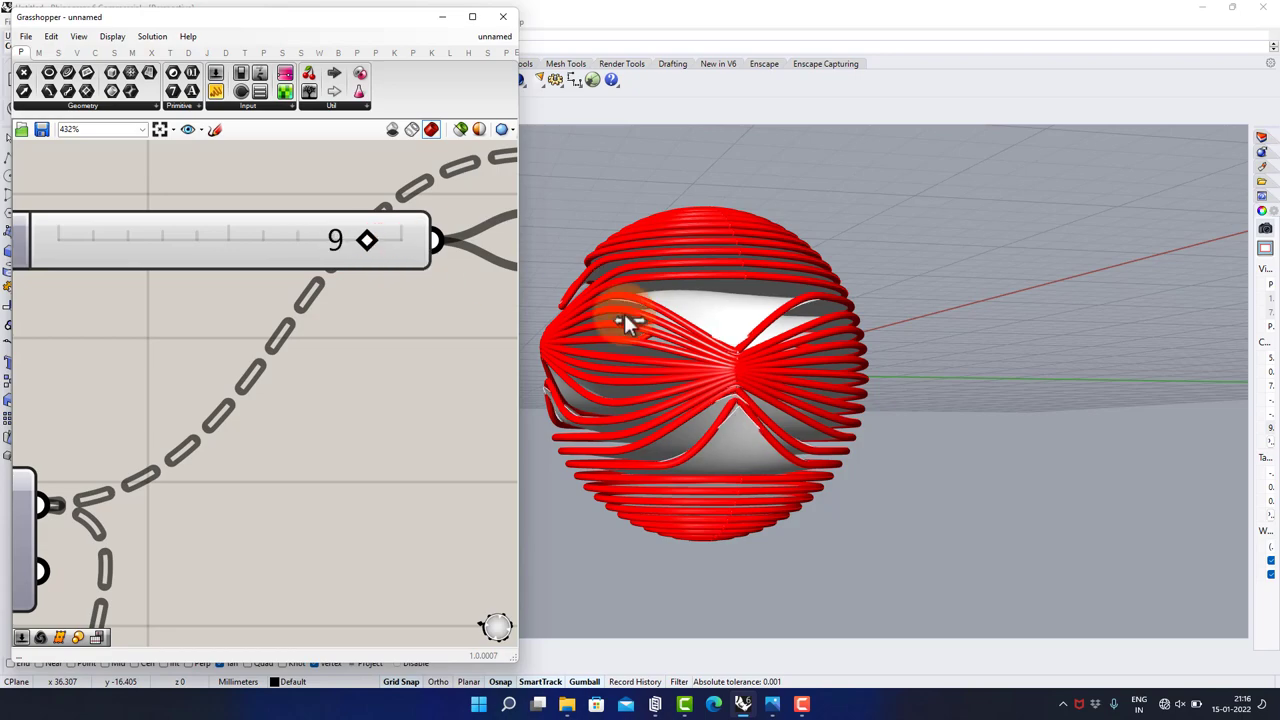
pyautogui.scroll(11, 739, 400)
pyautogui.moveTo(738, 400); pyautogui.dragTo(922, 410, button='right')
pyautogui.scroll(-10, 774, 392)
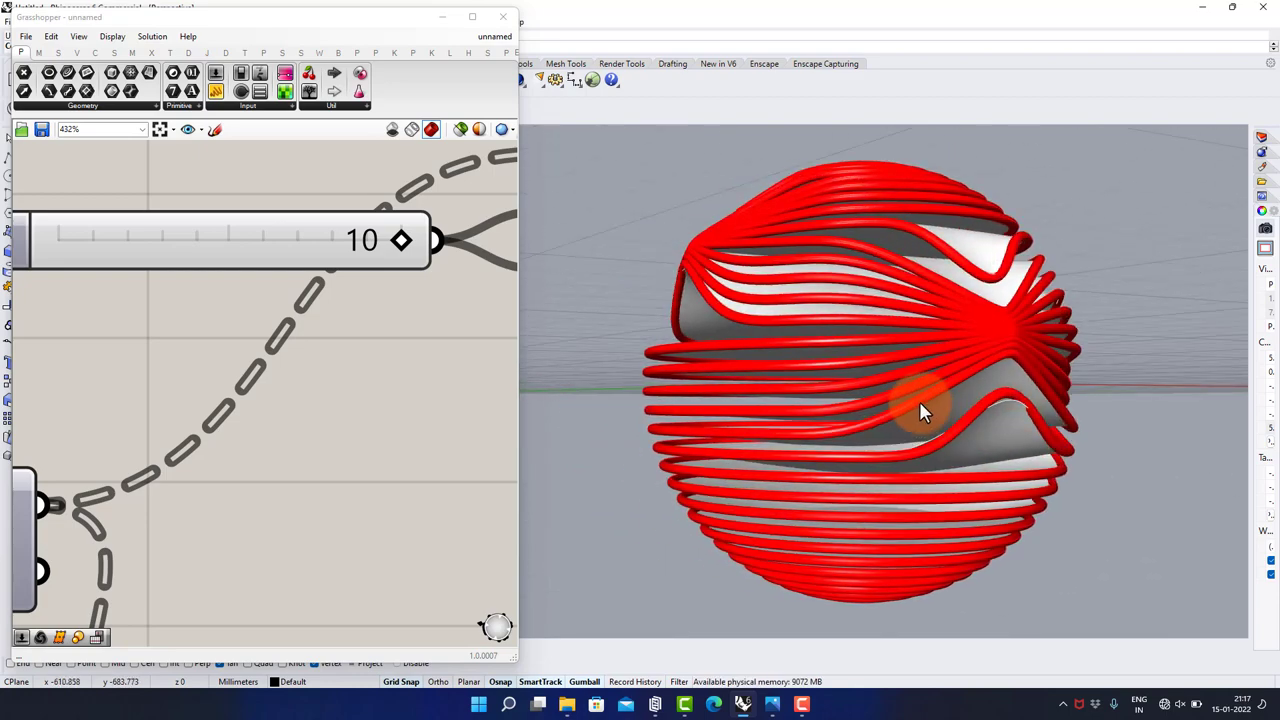
pyautogui.moveTo(883, 368); pyautogui.dragTo(735, 372, button='right')
pyautogui.scroll(-3, 271, 380)
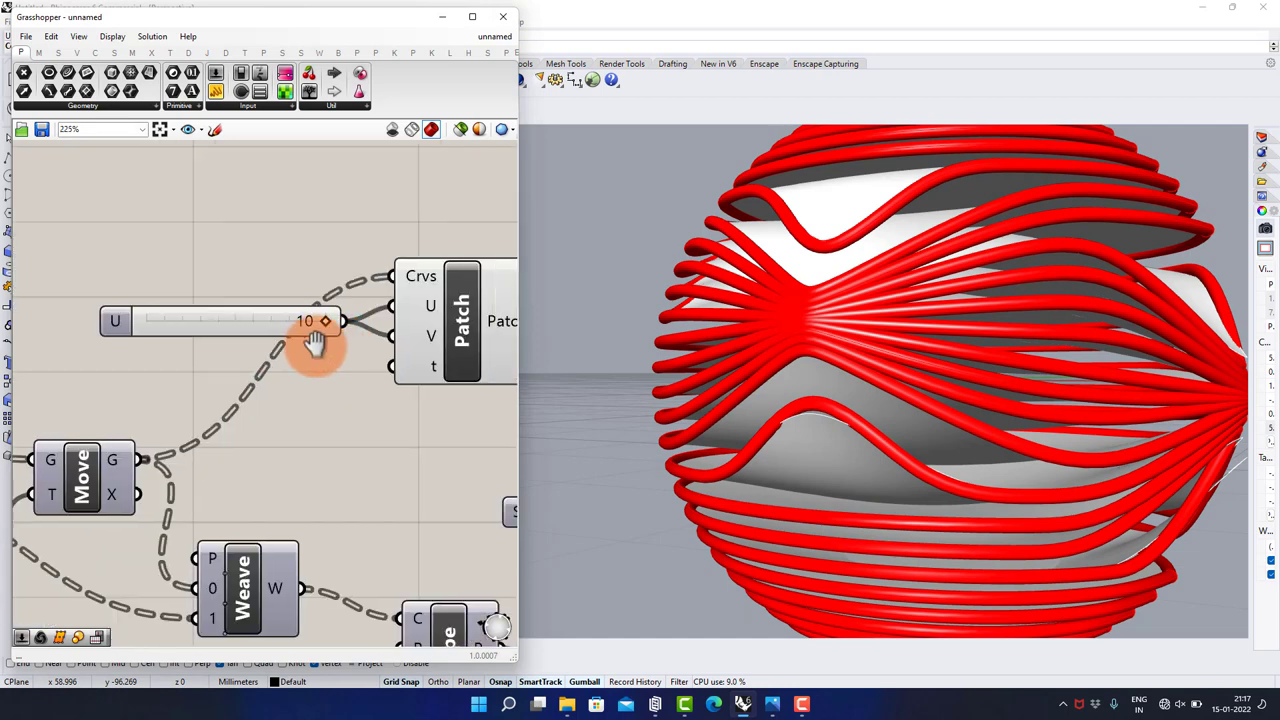
# - Replace the slider feeding Patch's U and V inputs with a new number slider set to 15, deleting the old one
pyautogui.moveTo(218, 317); pyautogui.dragTo(304, 338, button='right')
pyautogui.moveTo(293, 339); pyautogui.dragTo(174, 333)
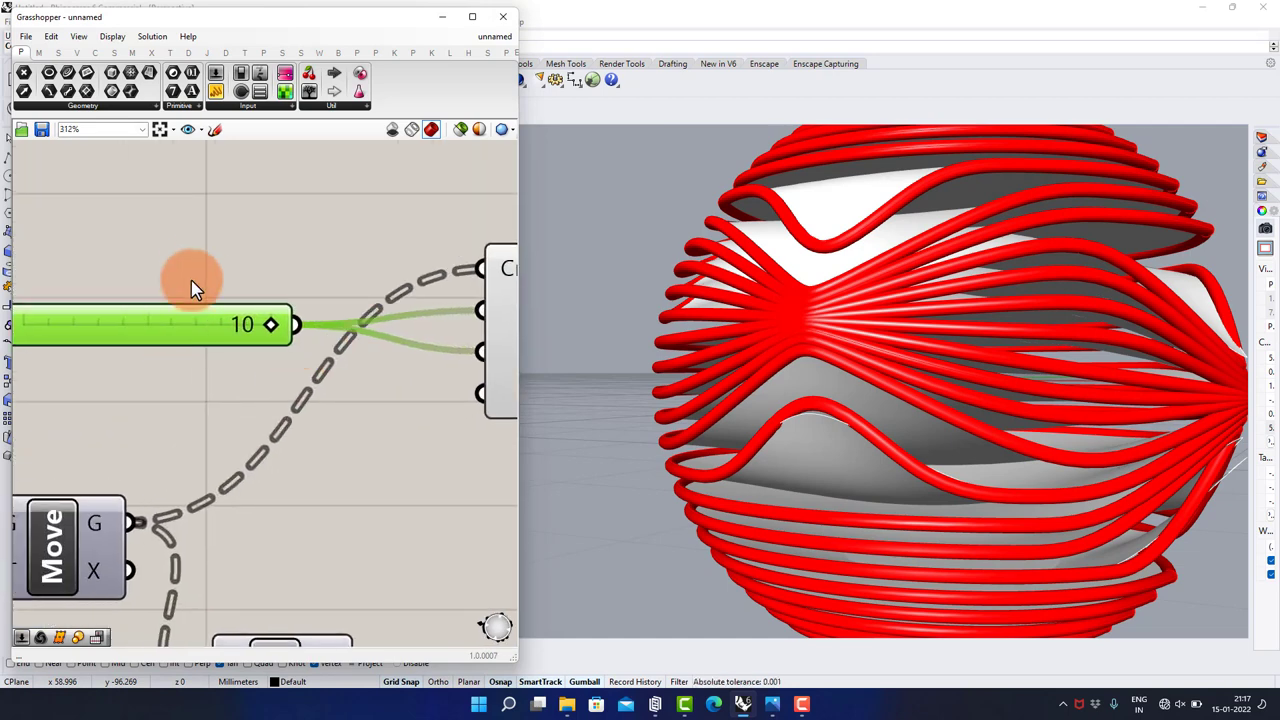
pyautogui.doubleClick(193, 267)
pyautogui.press('Return')
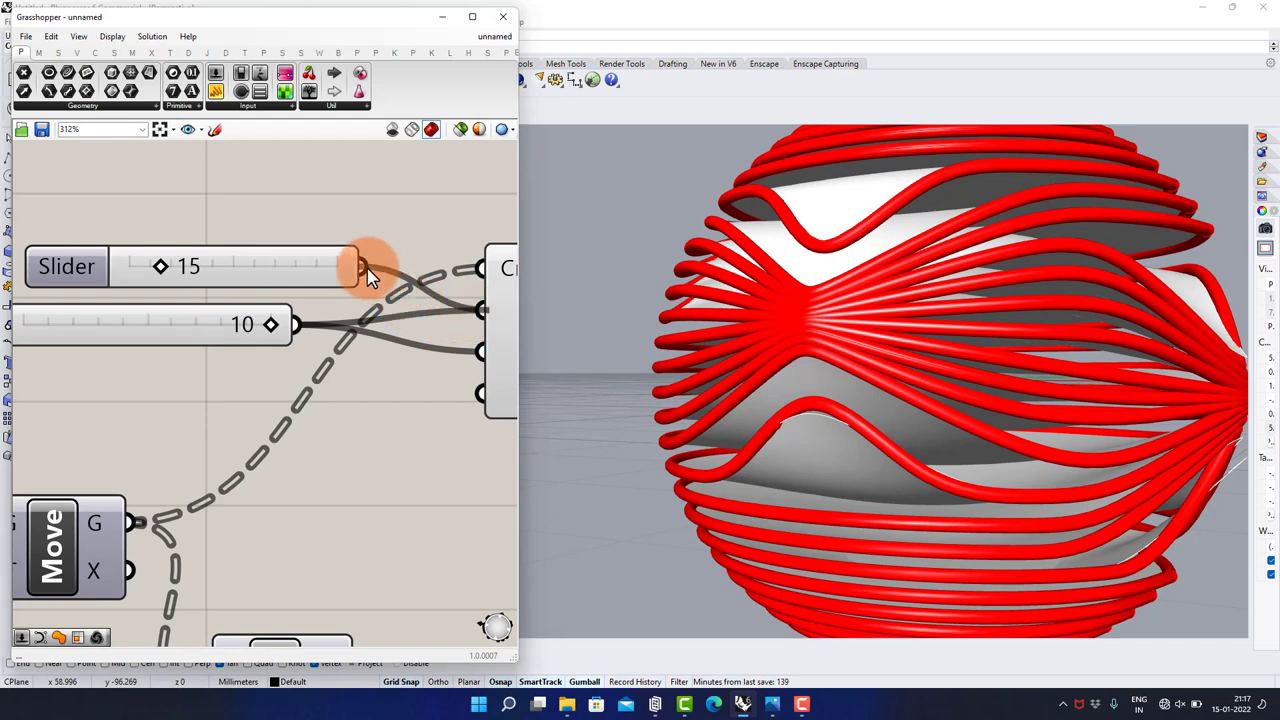
pyautogui.moveTo(368, 277); pyautogui.dragTo(370, 280)
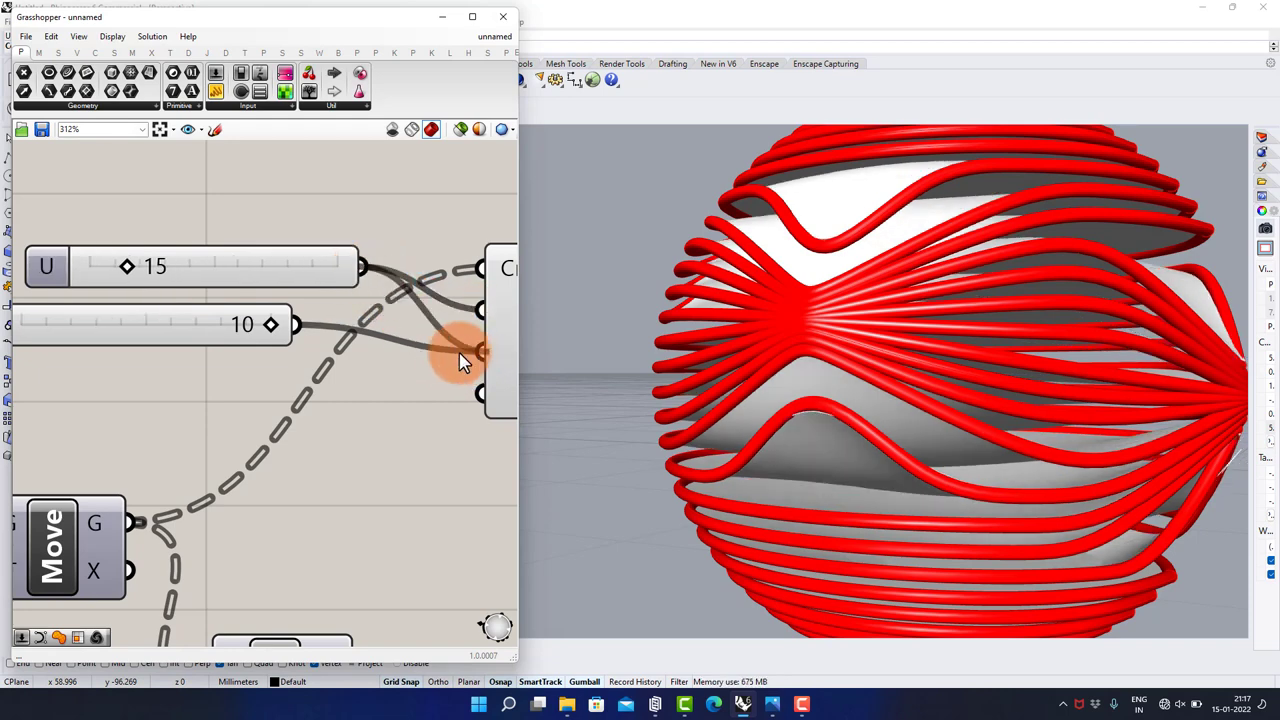
pyautogui.moveTo(462, 362); pyautogui.dragTo(480, 352)
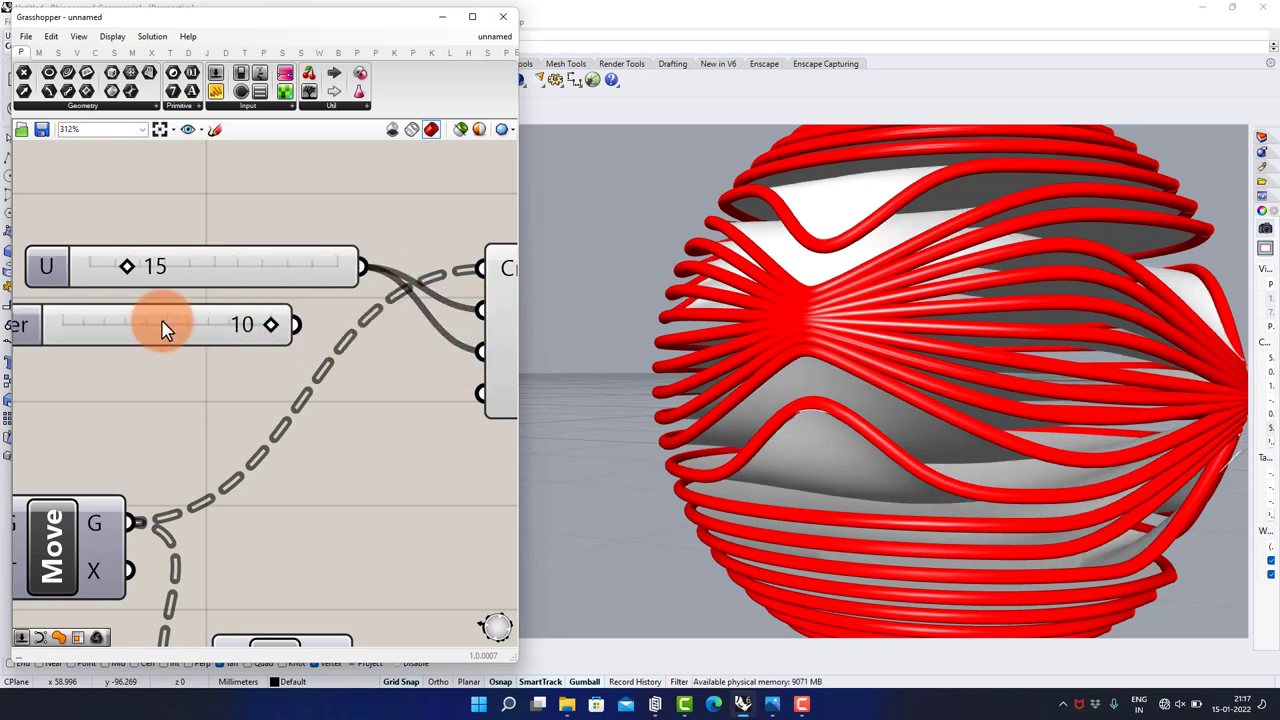
pyautogui.press('Delete')
# - Set the slider feeding Patch's U and V inputs to 20 and inspect the patch surfaces between the pipes
pyautogui.click(228, 272)
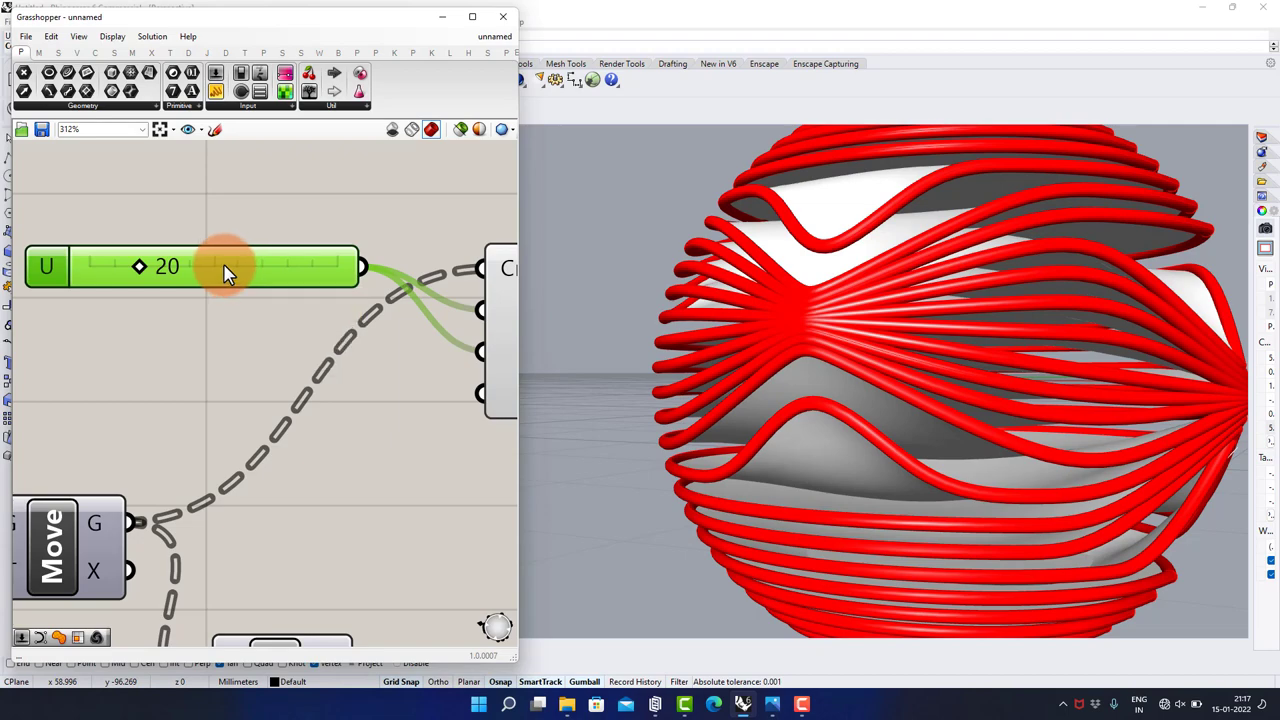
pyautogui.moveTo(997, 380); pyautogui.dragTo(714, 371, button='right')
pyautogui.scroll(5, 749, 366)
pyautogui.scroll(-6, 740, 357)
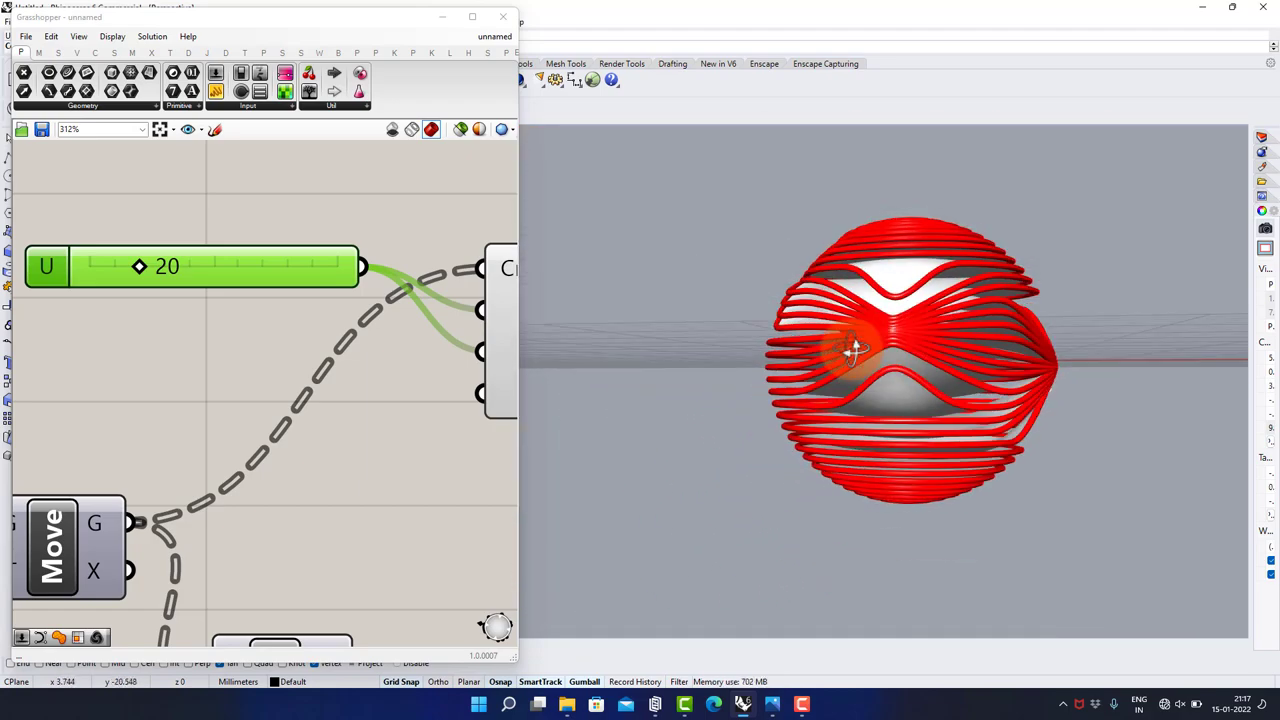
pyautogui.scroll(6, 904, 358)
pyautogui.moveTo(905, 358); pyautogui.dragTo(791, 373, button='right')
pyautogui.scroll(-3, 275, 334)
# - Bake the Patch component's surfaces to the Default layer as a group
pyautogui.moveTo(285, 334); pyautogui.dragTo(221, 306, button='right')
pyautogui.scroll(-3, 221, 306)
pyautogui.moveTo(322, 345); pyautogui.dragTo(247, 319, button='right')
pyautogui.scroll(2, 261, 300)
pyautogui.rightClick(212, 258)
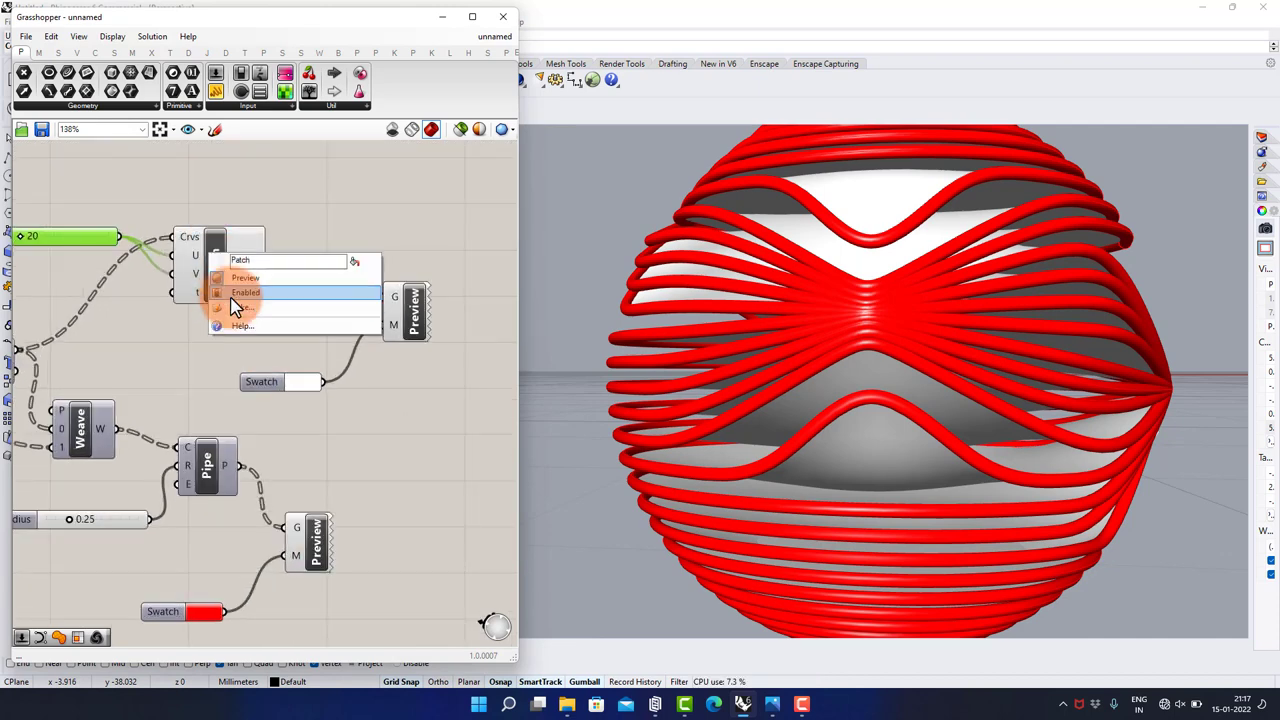
pyautogui.click(240, 314)
pyautogui.click(245, 431)
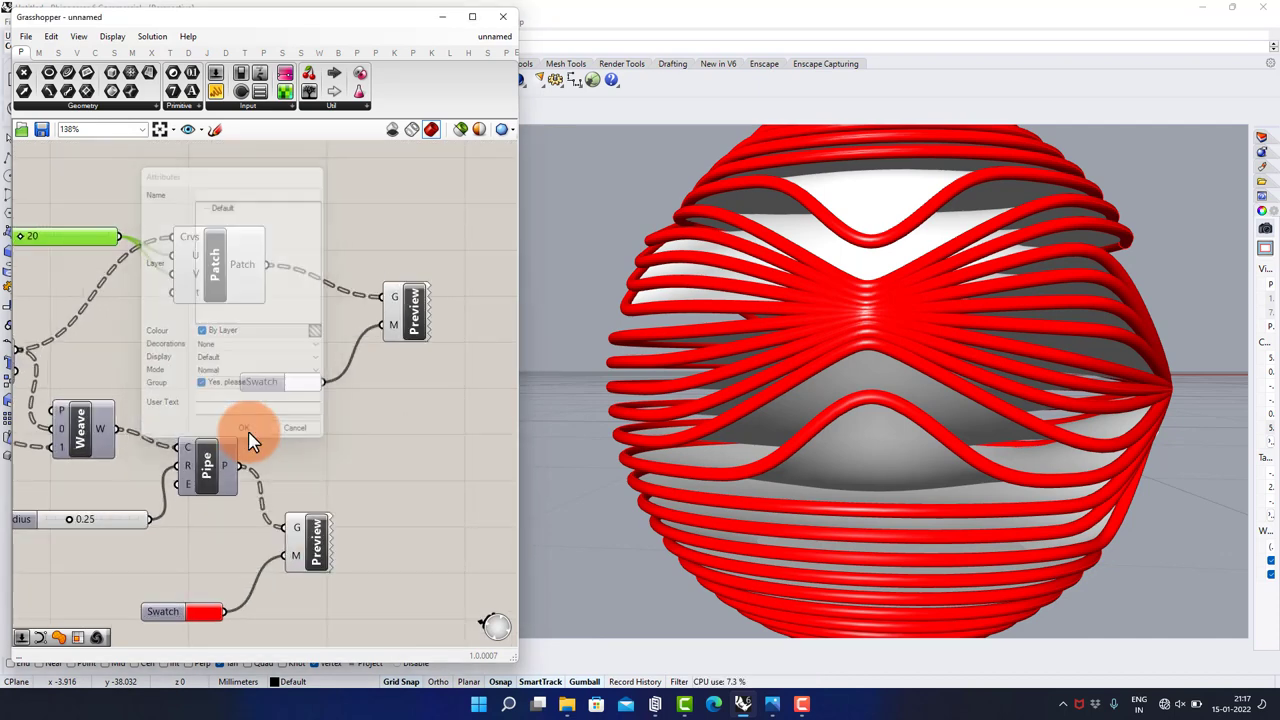
# - Bake the Pipe component's geometry to the Default layer as a group
pyautogui.moveTo(257, 429); pyautogui.dragTo(343, 343, button='right')
pyautogui.scroll(2, 343, 343)
pyautogui.rightClick(251, 400)
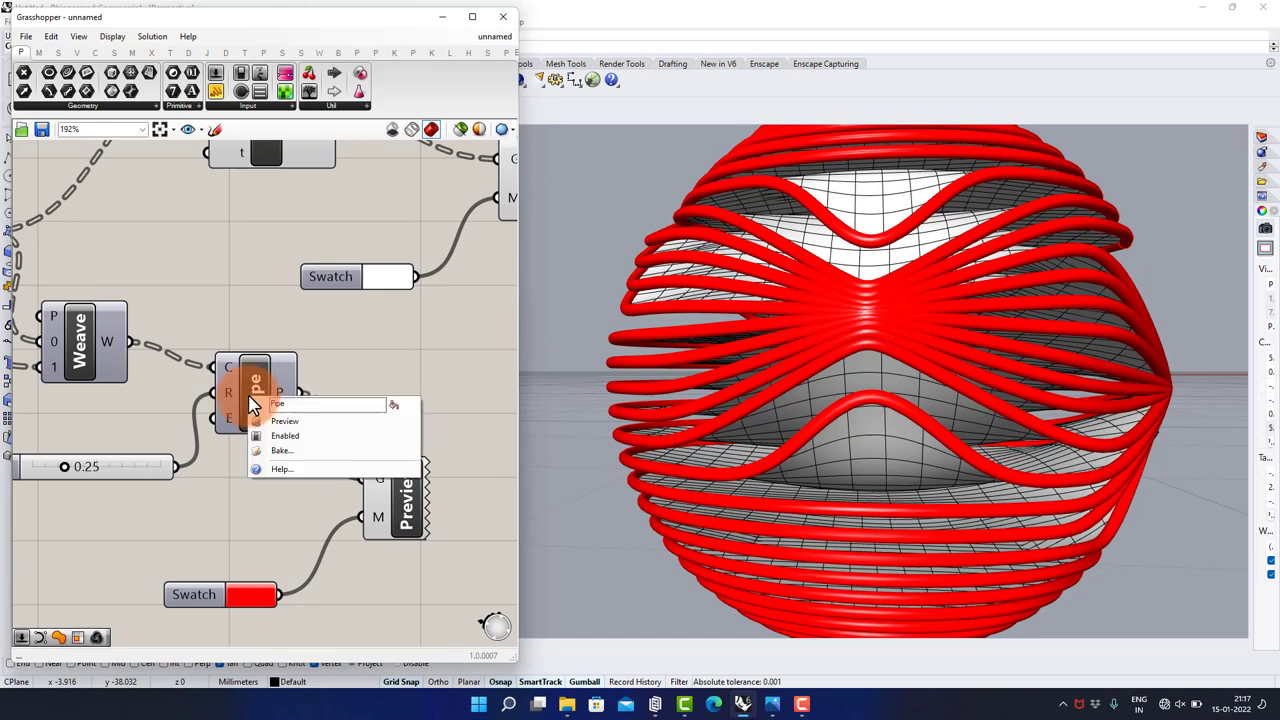
pyautogui.click(278, 452)
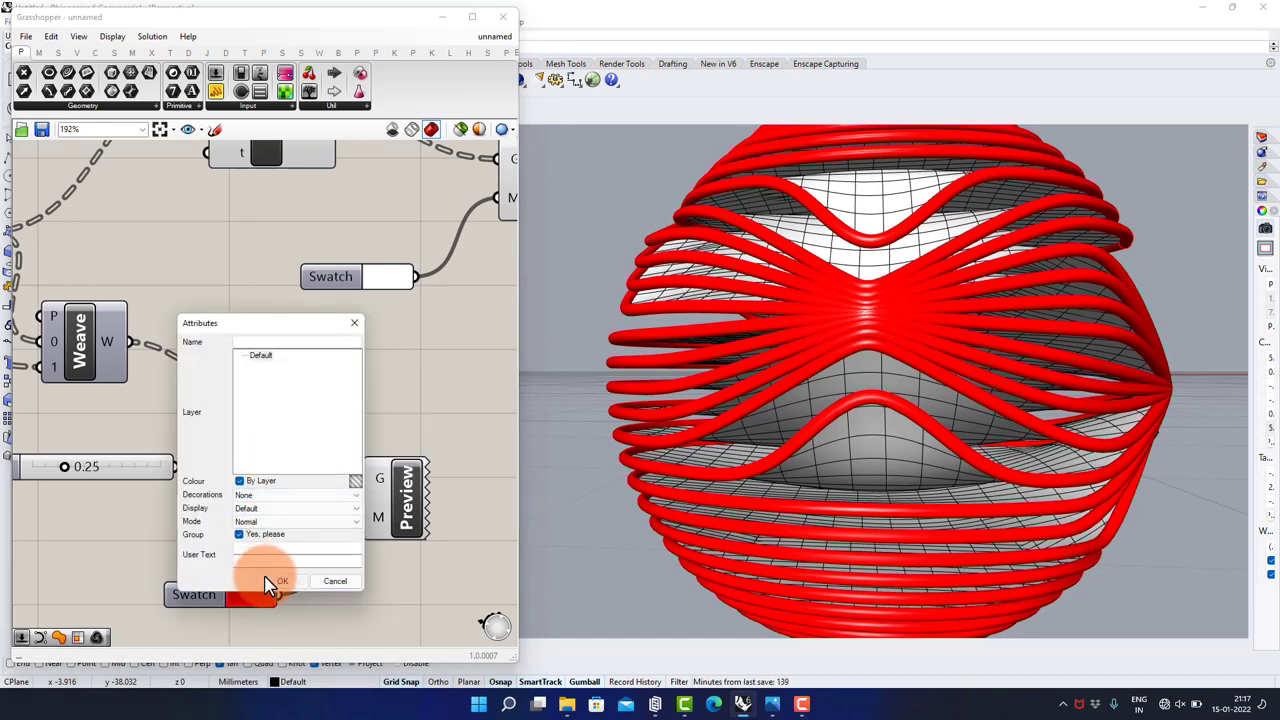
pyautogui.click(278, 581)
# - Remove the coloured previews of the pipes and patch surfaces from the viewport, keeping the baked geometry
pyautogui.scroll(-3, 290, 402)
pyautogui.moveTo(445, 203); pyautogui.dragTo(232, 574)
pyautogui.middleClick(265, 531)
pyautogui.click(310, 488)
pyautogui.click(398, 322)
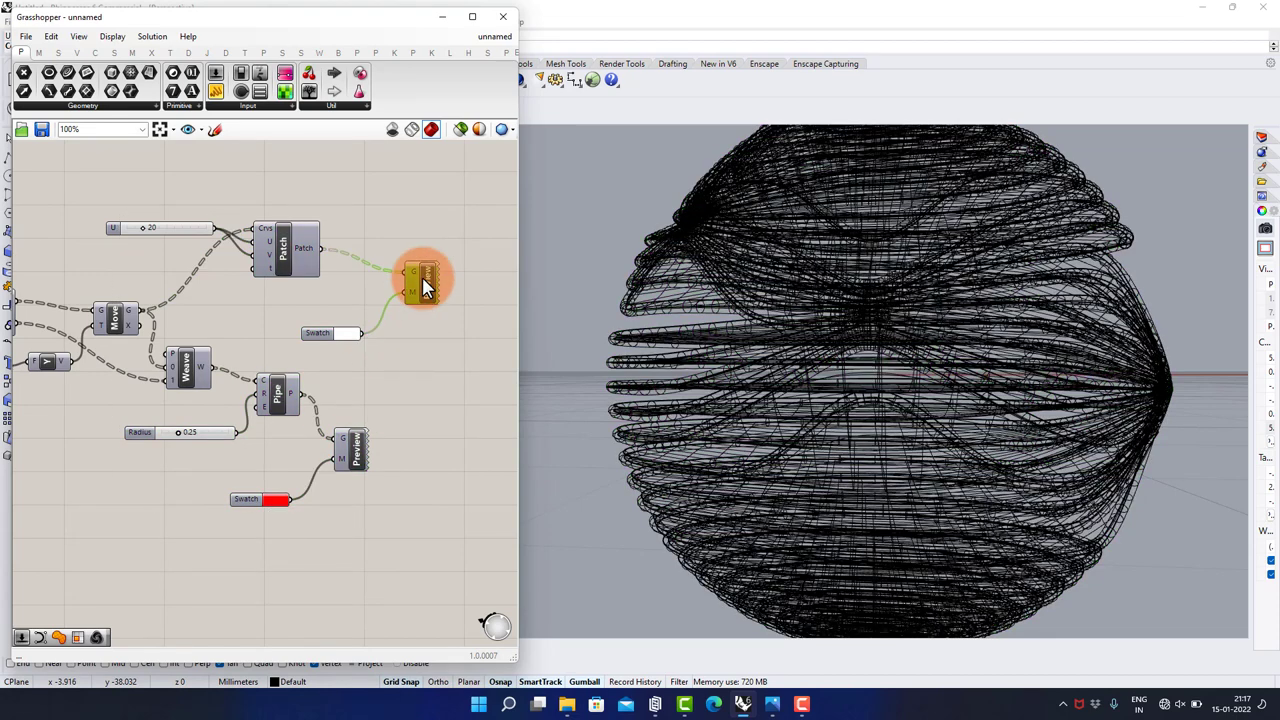
pyautogui.press('Delete')
pyautogui.click(377, 468)
pyautogui.scroll(-3, 361, 415)
pyautogui.moveTo(200, 385); pyautogui.dragTo(408, 377, button='right')
pyautogui.scroll(2, 322, 406)
pyautogui.moveTo(326, 377); pyautogui.dragTo(467, 371, button='right')
pyautogui.scroll(-1, 298, 337)
pyautogui.moveTo(277, 292); pyautogui.dragTo(436, 293, button='right')
pyautogui.moveTo(315, 299); pyautogui.dragTo(88, 315, button='right')
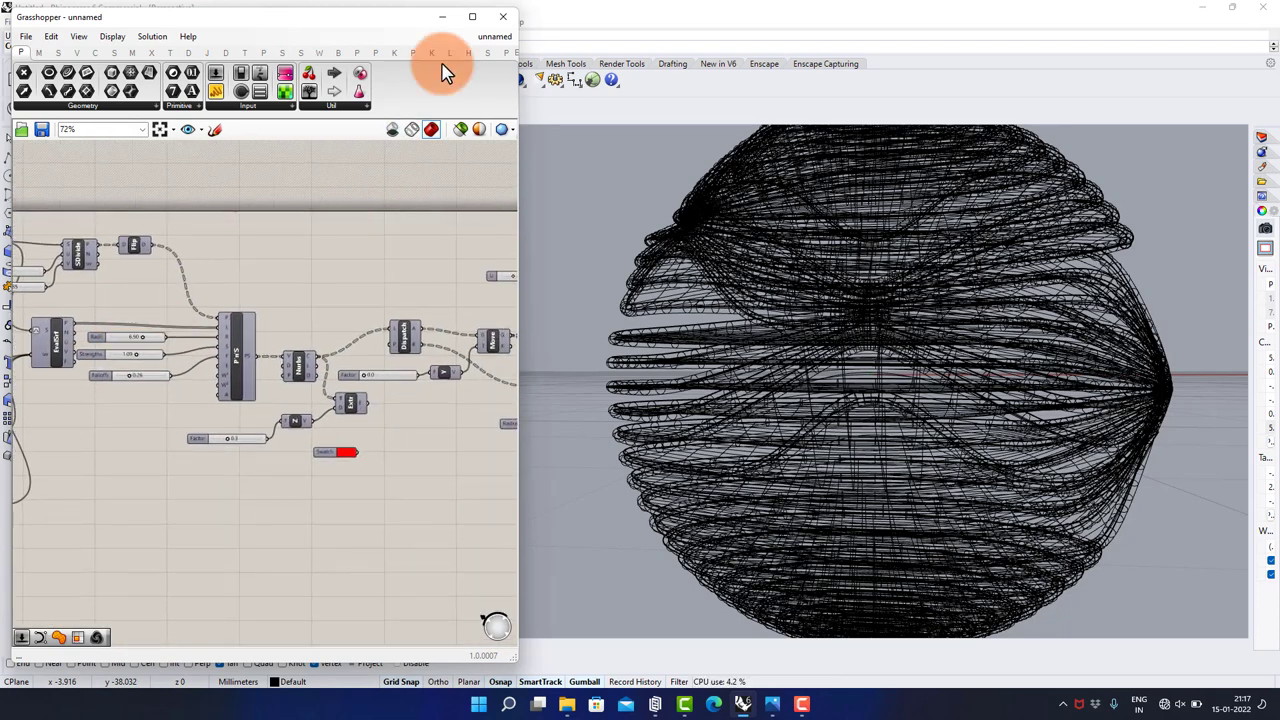
# - Minimize the Grasshopper window, set the Perspective viewport to Rendered display and examine the baked sphere from several angles
pyautogui.click(443, 18)
pyautogui.click(100, 131)
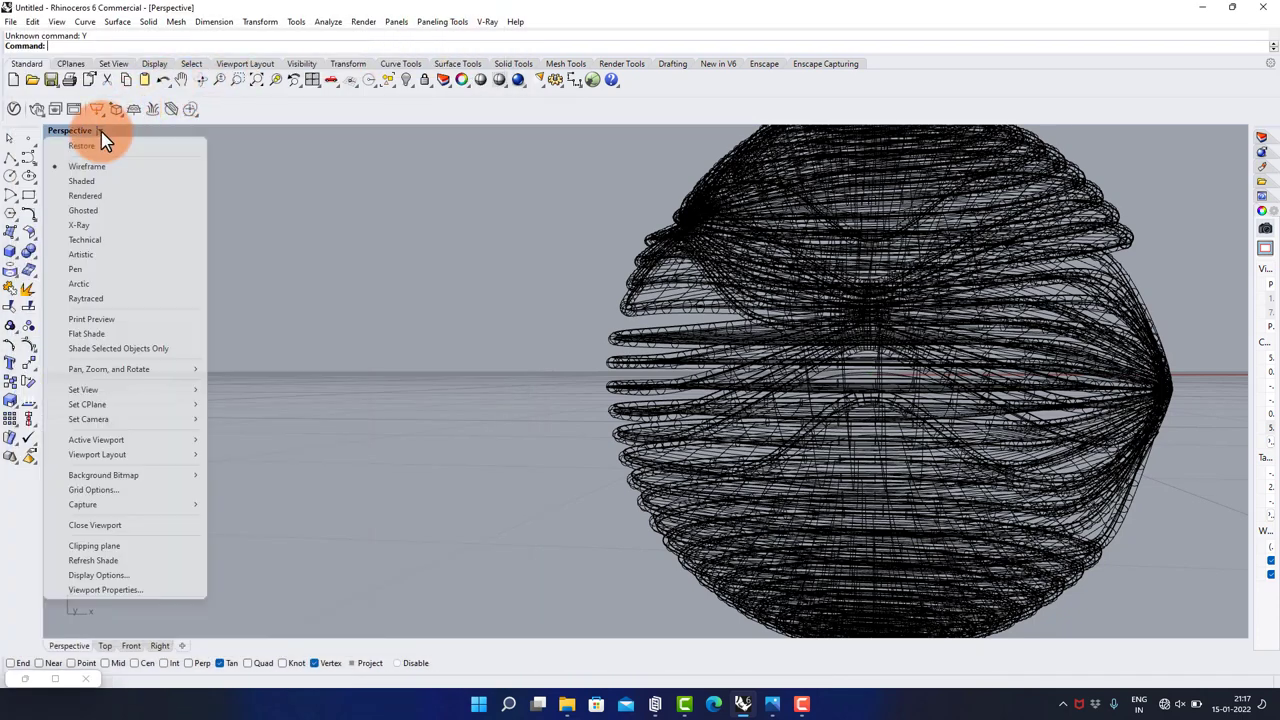
pyautogui.click(108, 196)
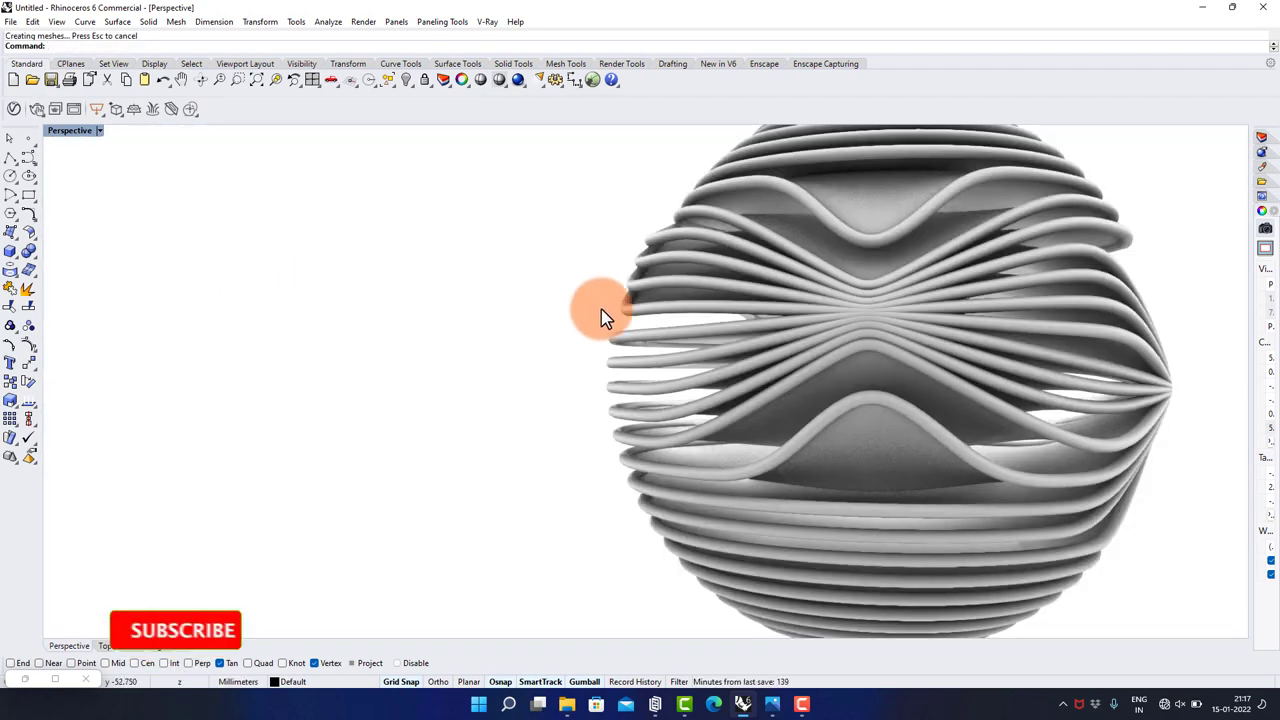
pyautogui.moveTo(603, 314); pyautogui.dragTo(947, 360, button='right')
pyautogui.moveTo(750, 348); pyautogui.dragTo(276, 290, button='right')
pyautogui.moveTo(550, 302); pyautogui.dragTo(676, 288, button='right')
pyautogui.moveTo(882, 370); pyautogui.dragTo(609, 349, button='right')
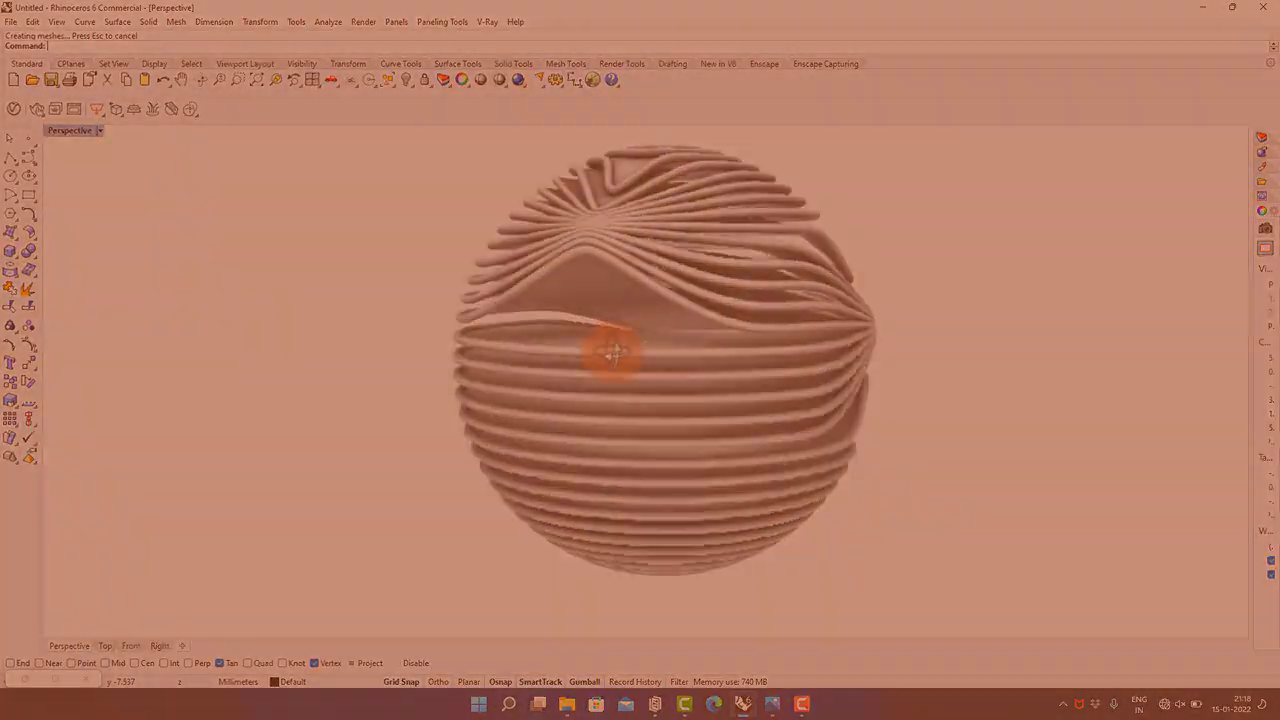